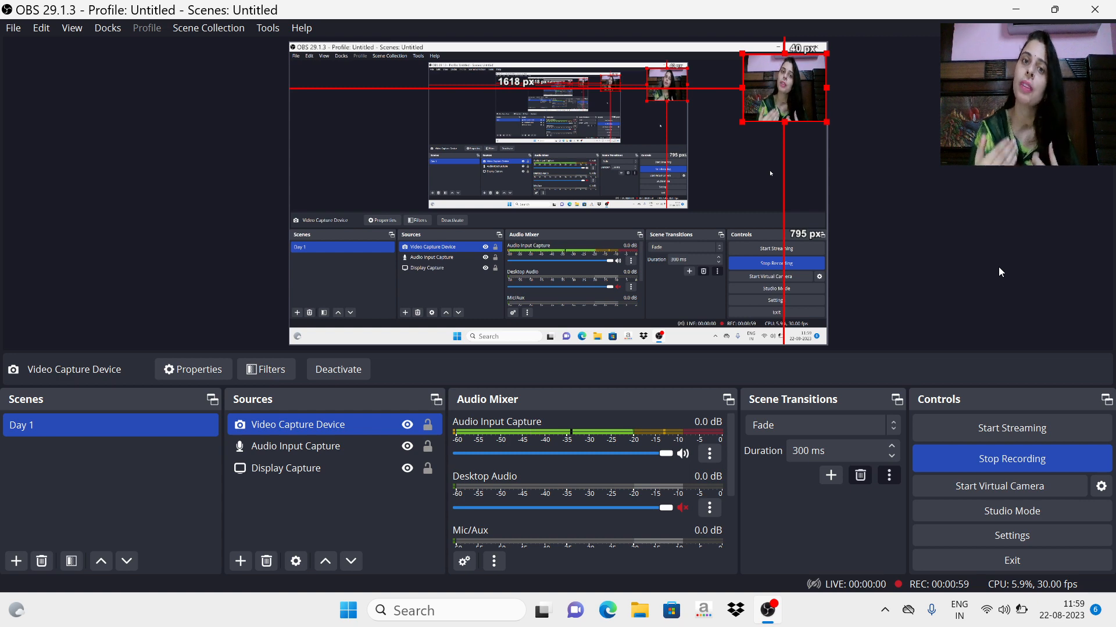
# Step: Start Word and open the existing Letter document
pyautogui.click(343, 615)
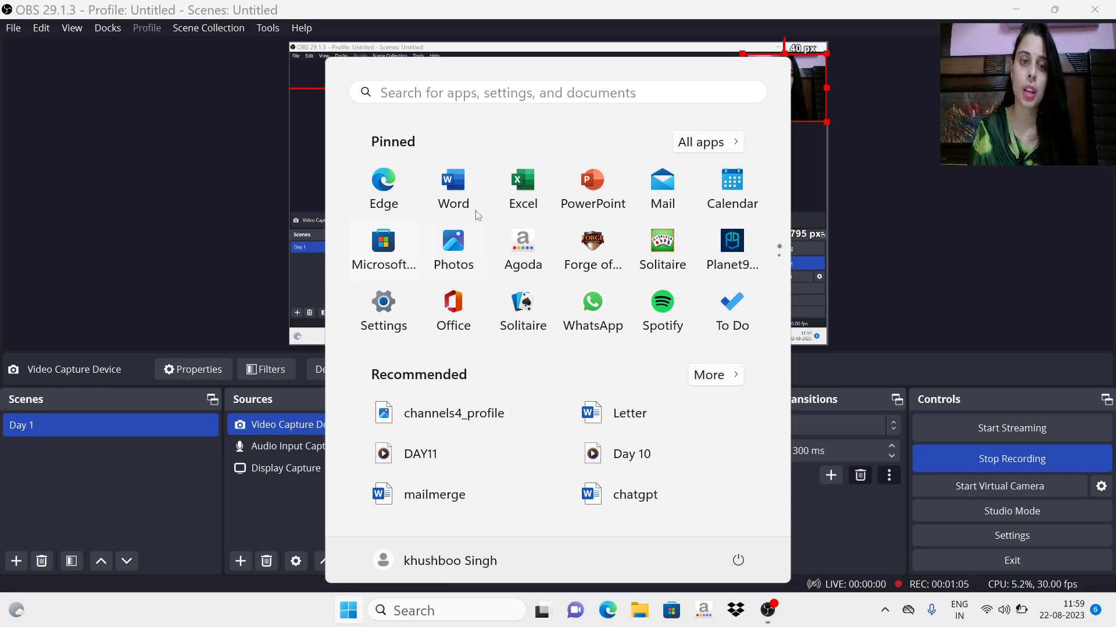
pyautogui.click(455, 185)
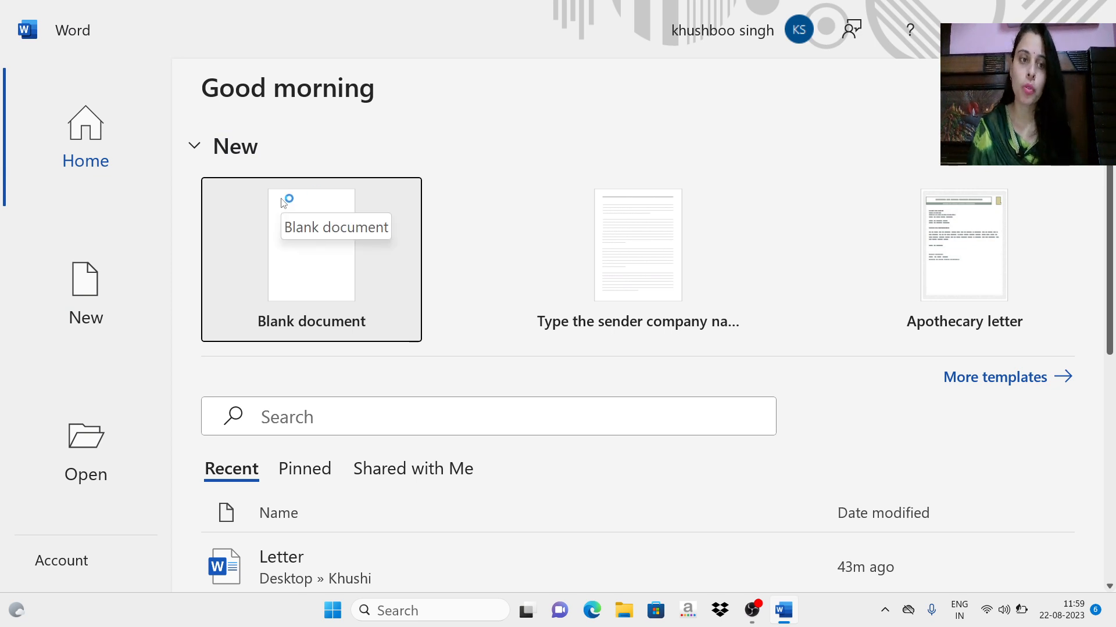
pyautogui.click(304, 244)
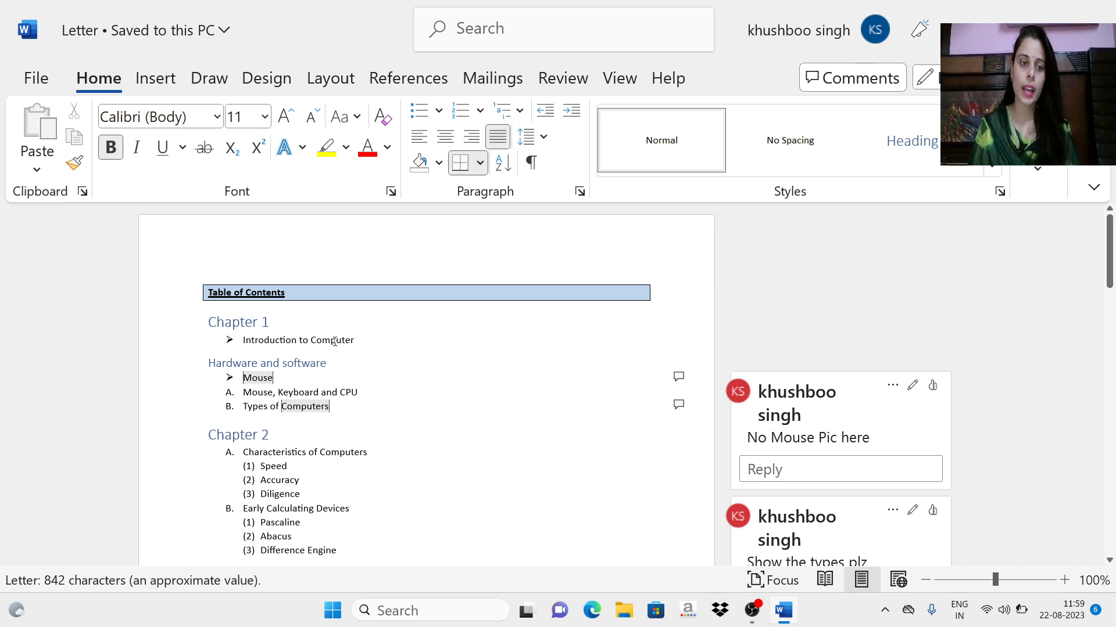
pyautogui.scroll(-3, 375, 324)
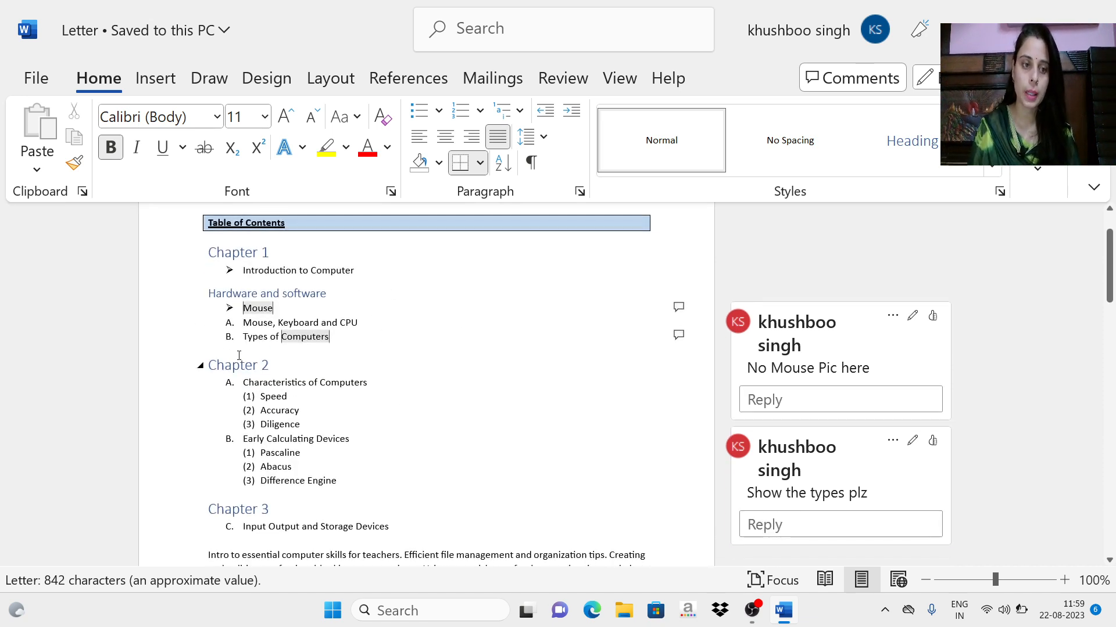
pyautogui.scroll(1, 386, 420)
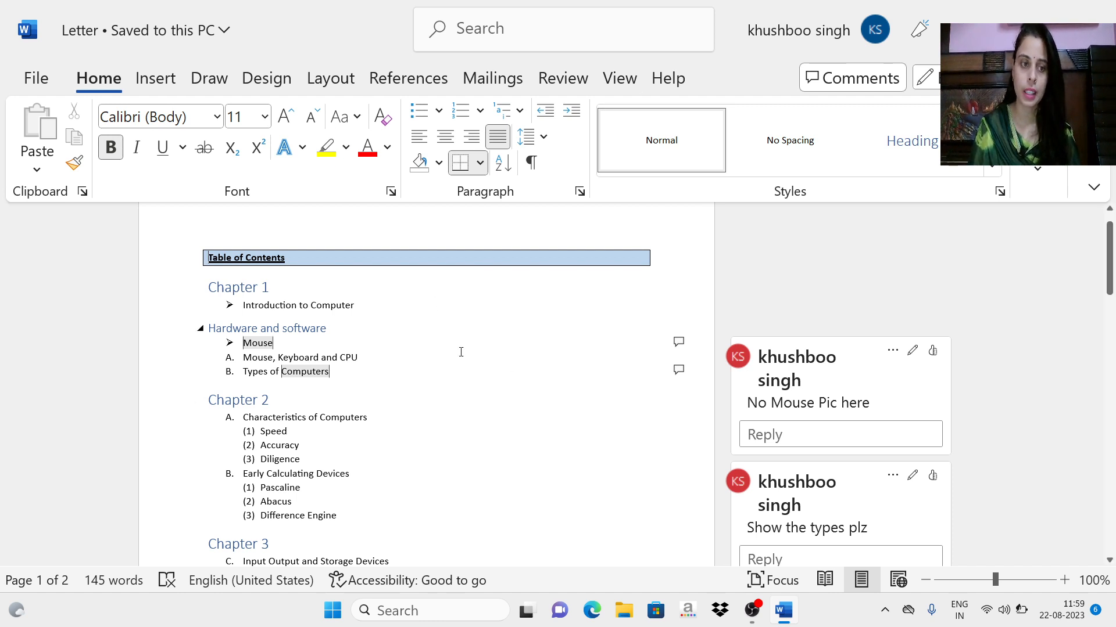
# Step: Delete the comments attached to "Mouse" and "Computers" under the Hardware and software heading
pyautogui.click(1064, 580)
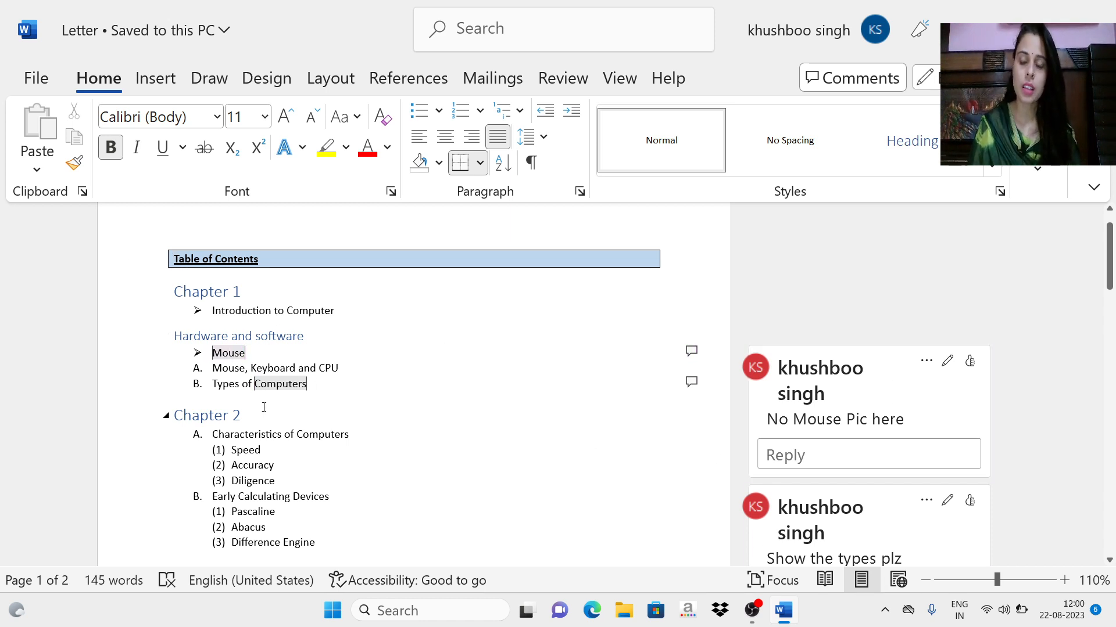
pyautogui.moveTo(284, 384)
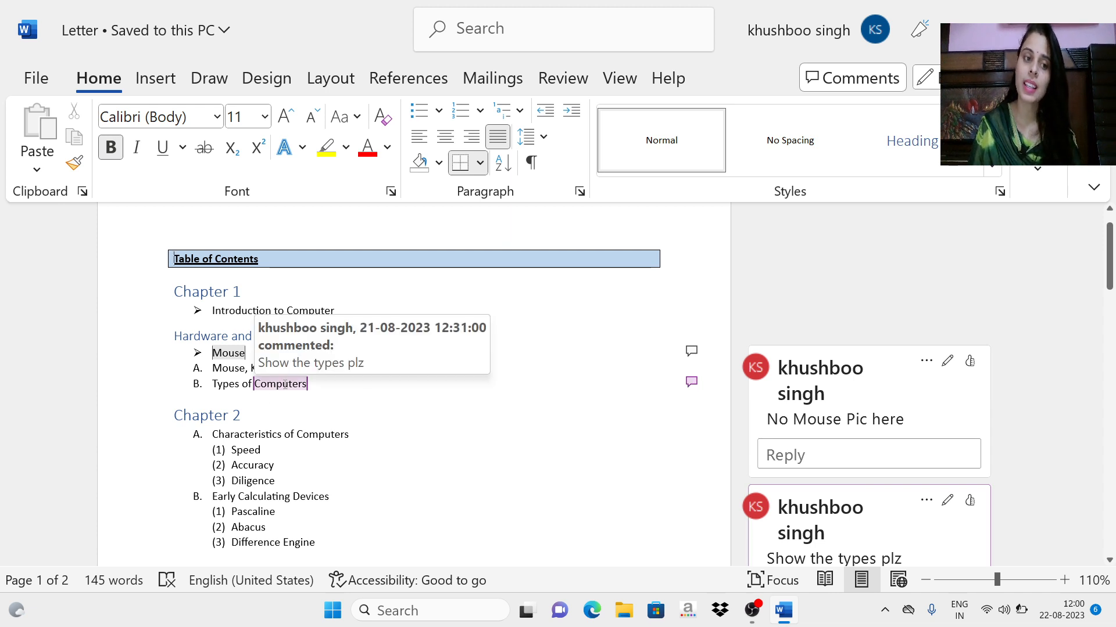
pyautogui.click(222, 352)
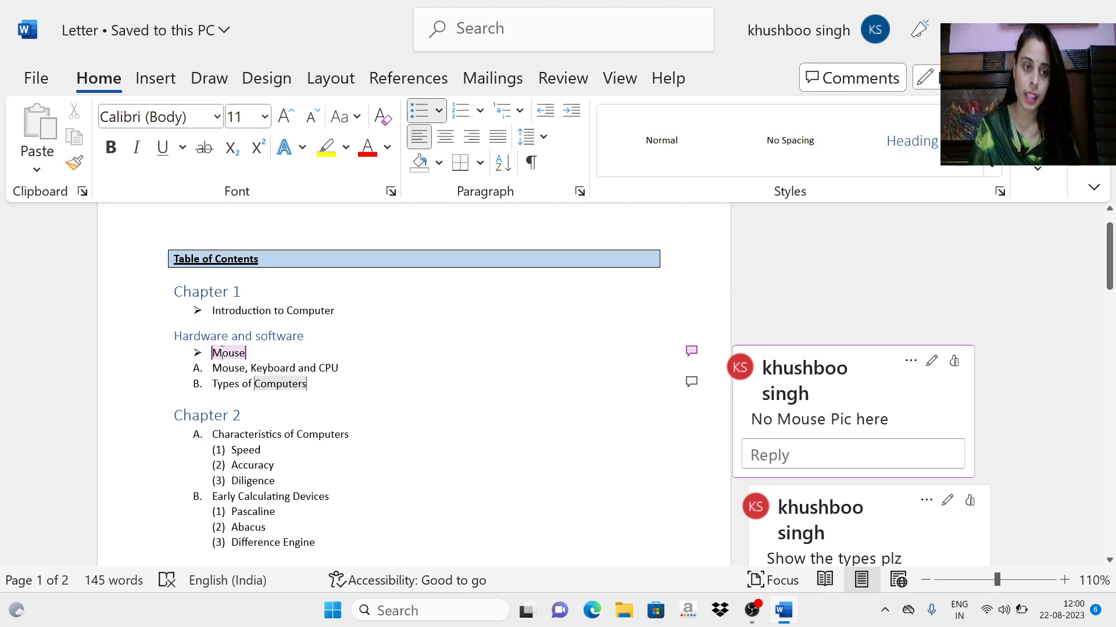
pyautogui.rightClick(222, 352)
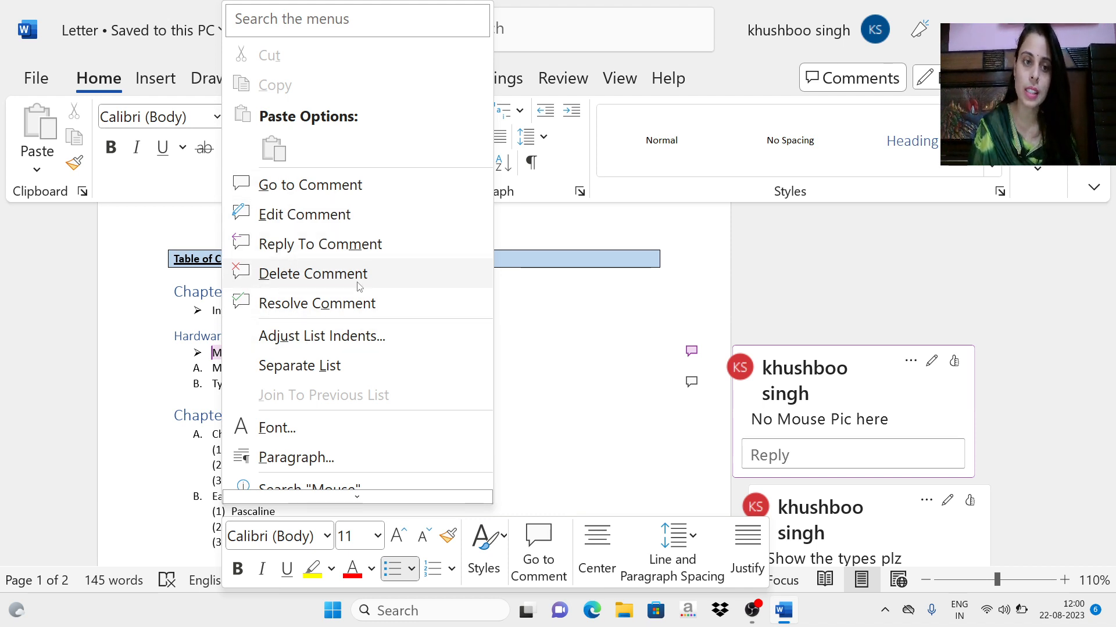
pyautogui.click(317, 276)
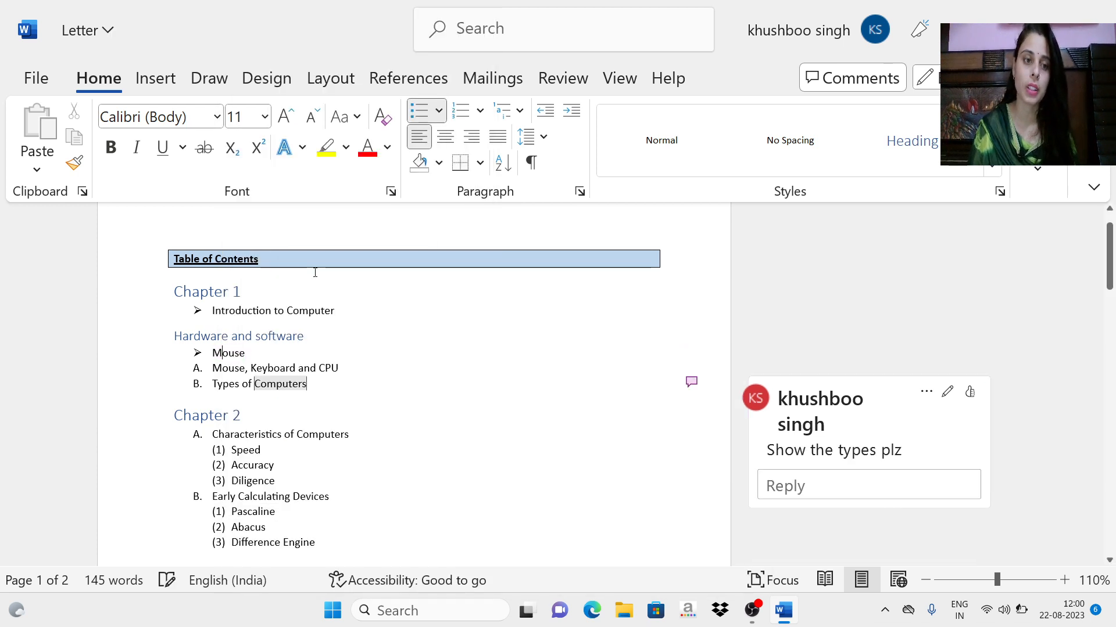
pyautogui.rightClick(280, 390)
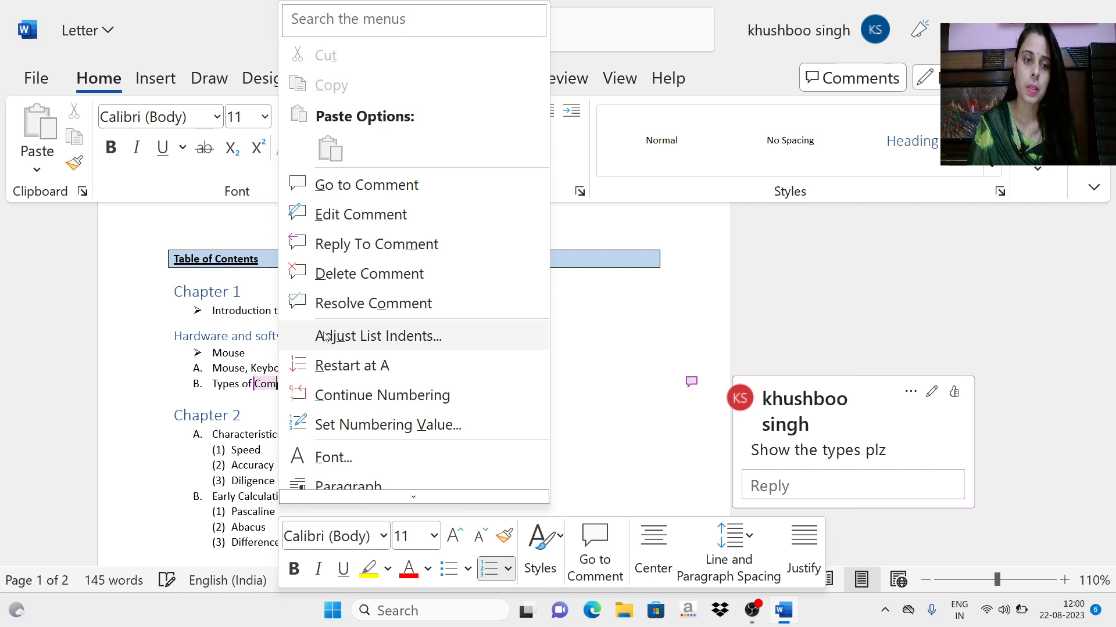
pyautogui.click(329, 275)
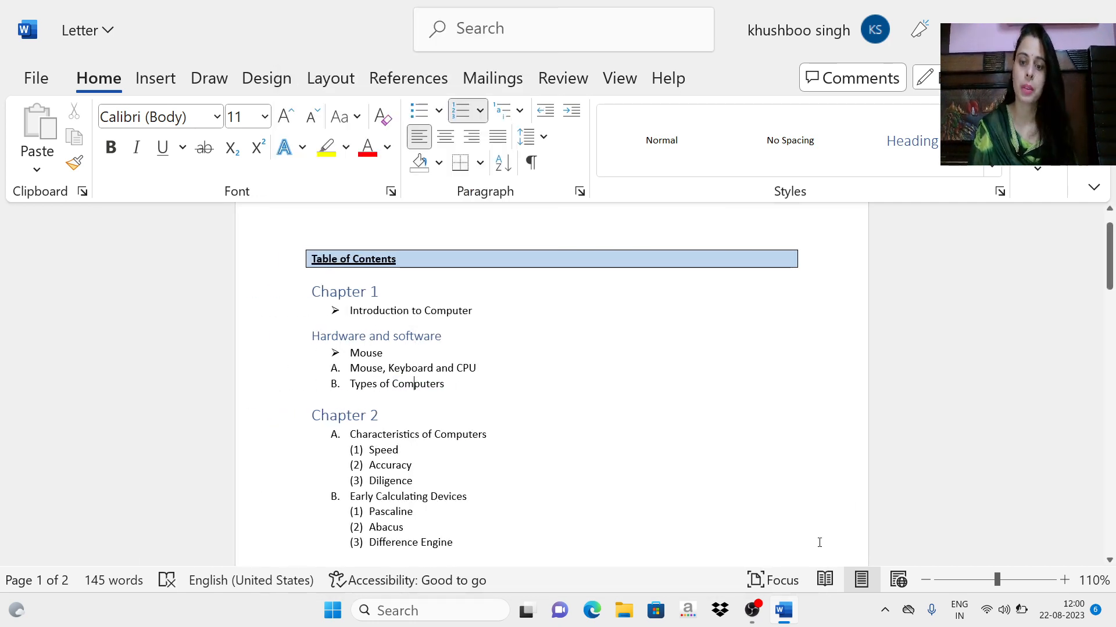
# Step: Insert the built-in Banded cover page at the start of the document
pyautogui.click(1065, 581)
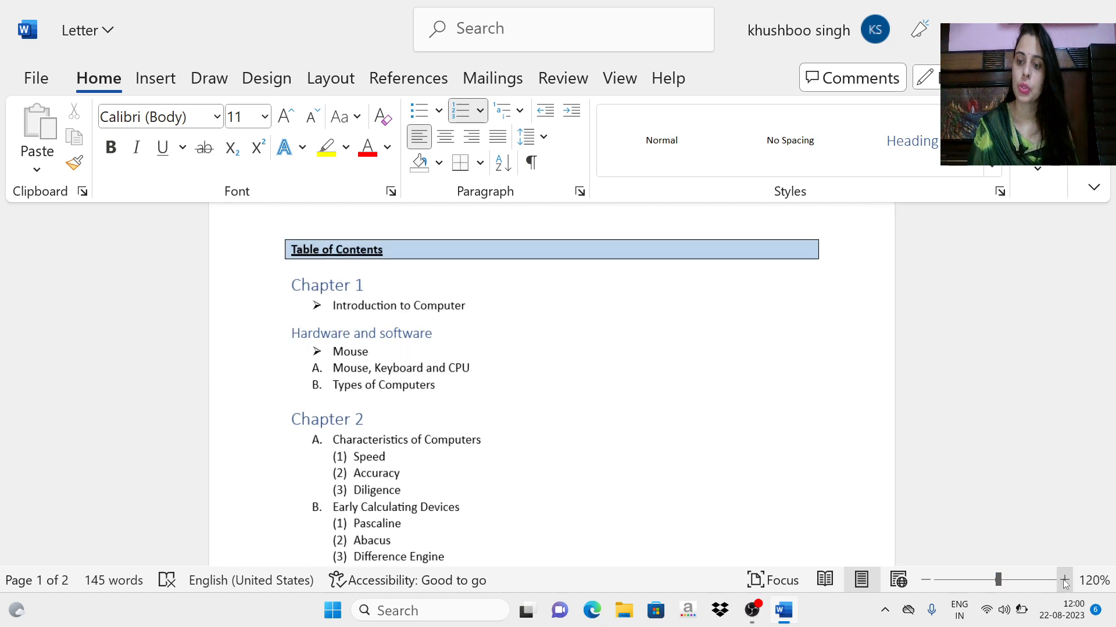
pyautogui.click(1065, 581)
pyautogui.click(1064, 580)
pyautogui.click(1065, 581)
pyautogui.click(1064, 581)
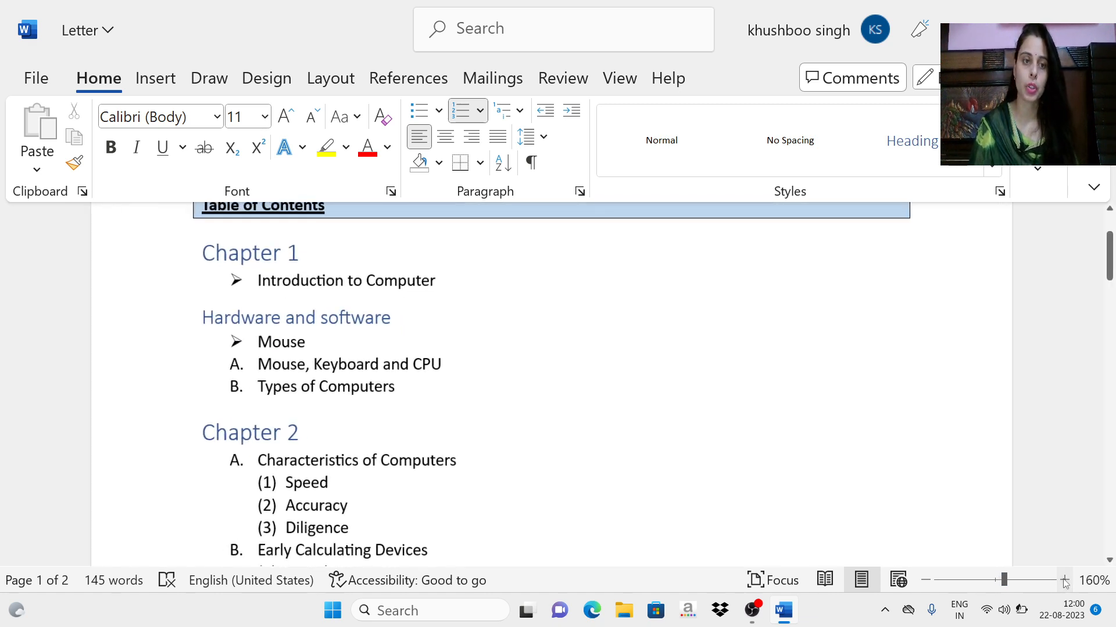
pyautogui.scroll(3, 441, 383)
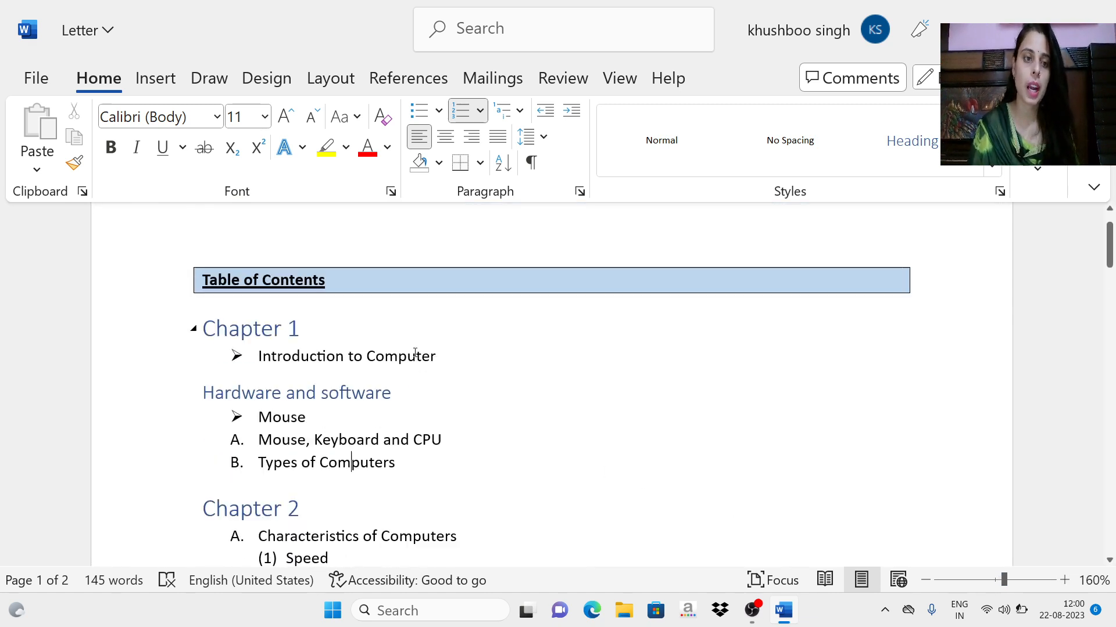
pyautogui.click(456, 401)
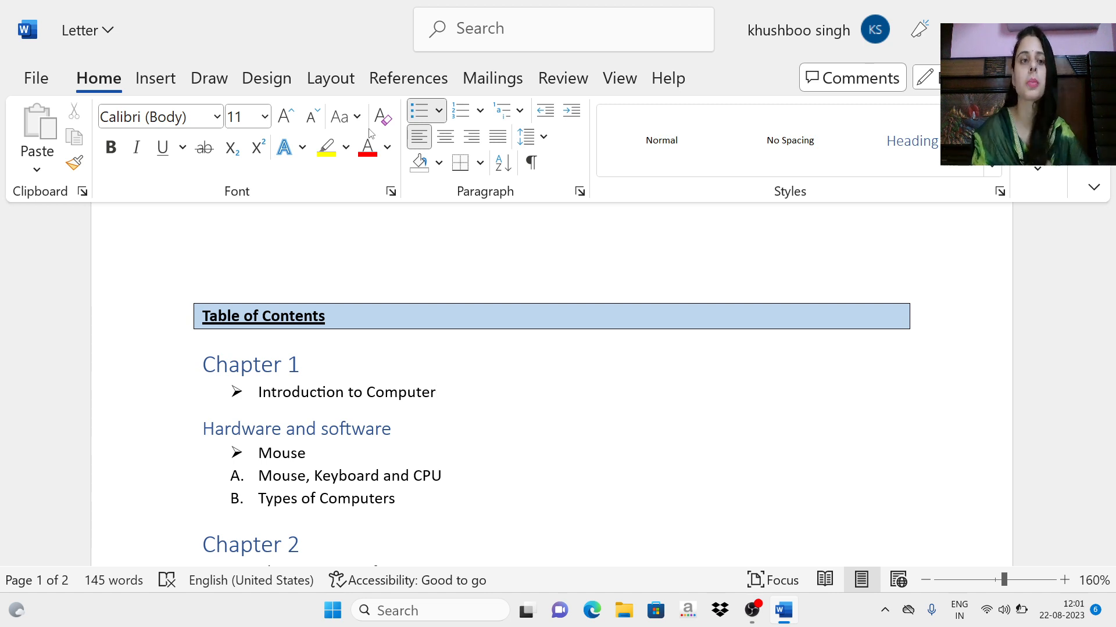
pyautogui.click(156, 80)
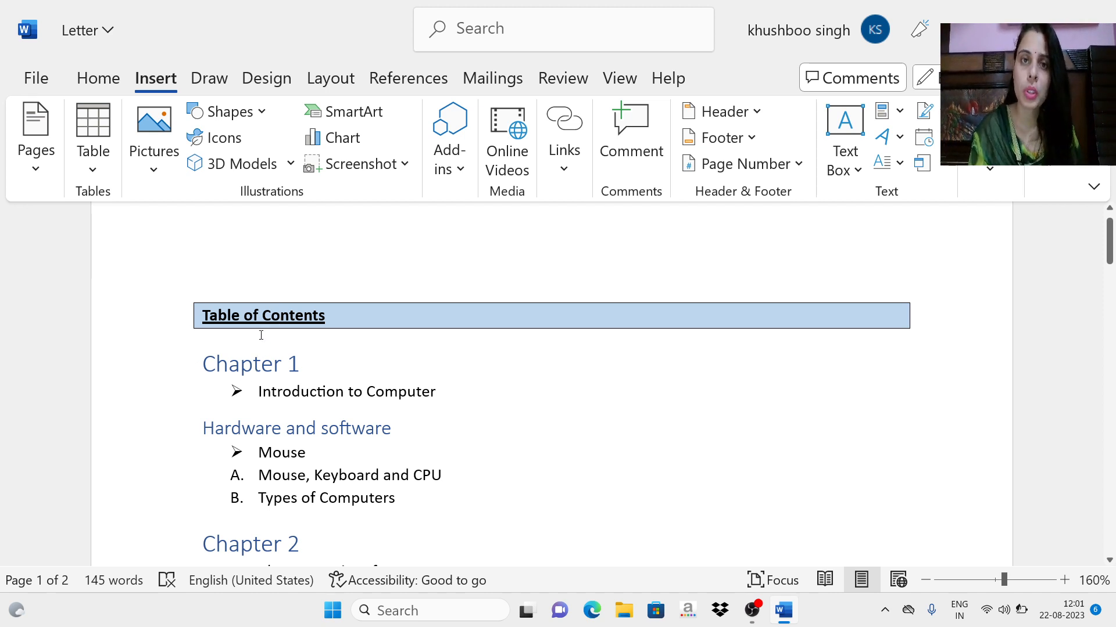
pyautogui.click(50, 173)
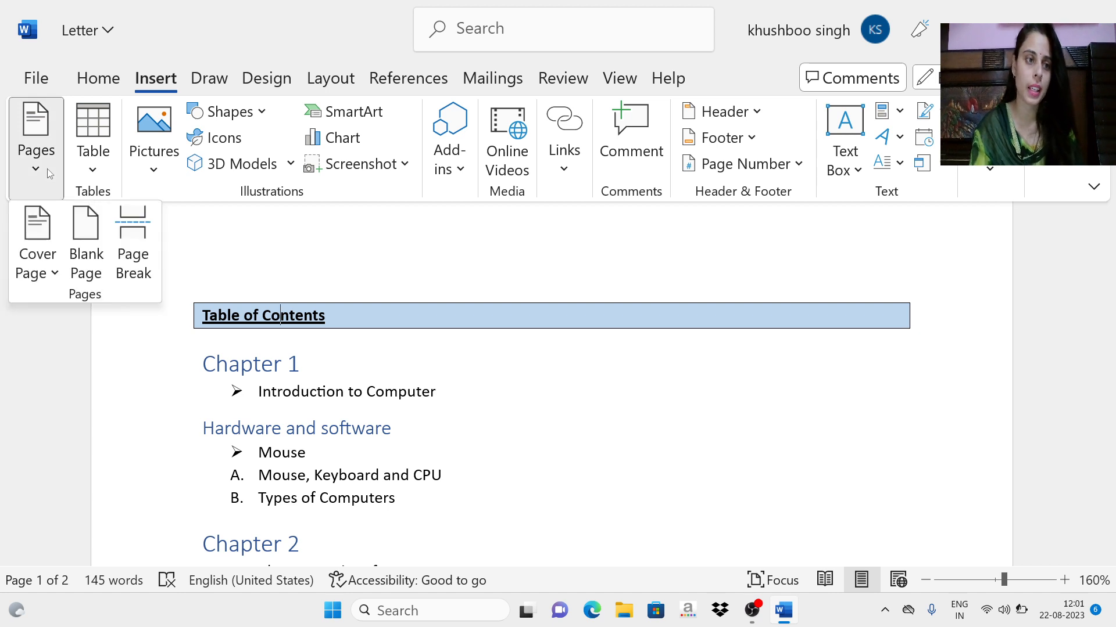
pyautogui.click(55, 278)
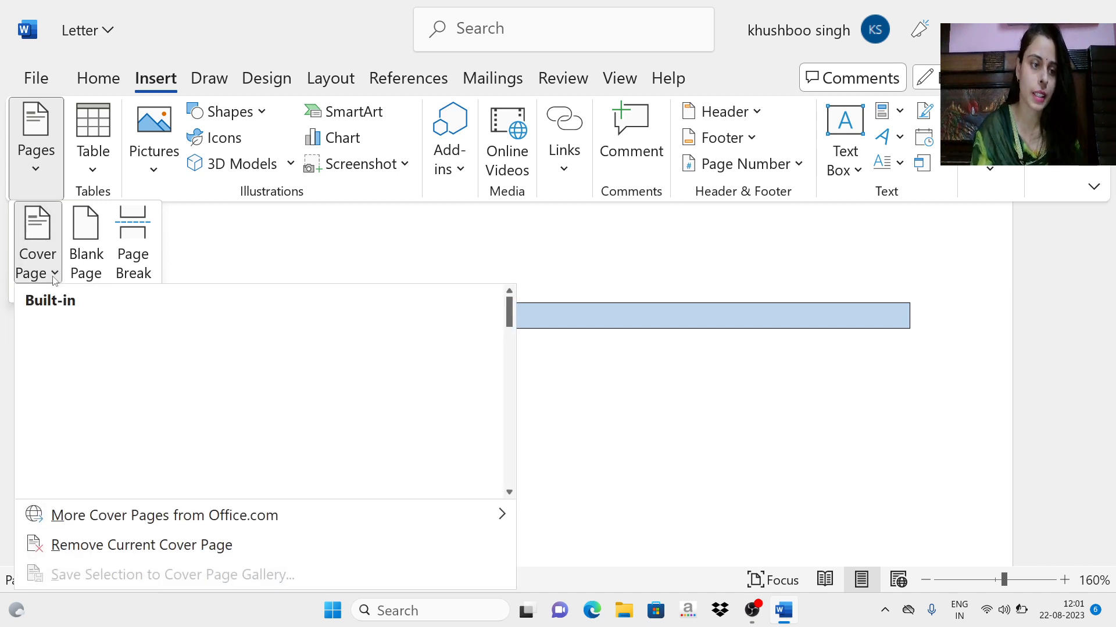
pyautogui.scroll(-5, 293, 405)
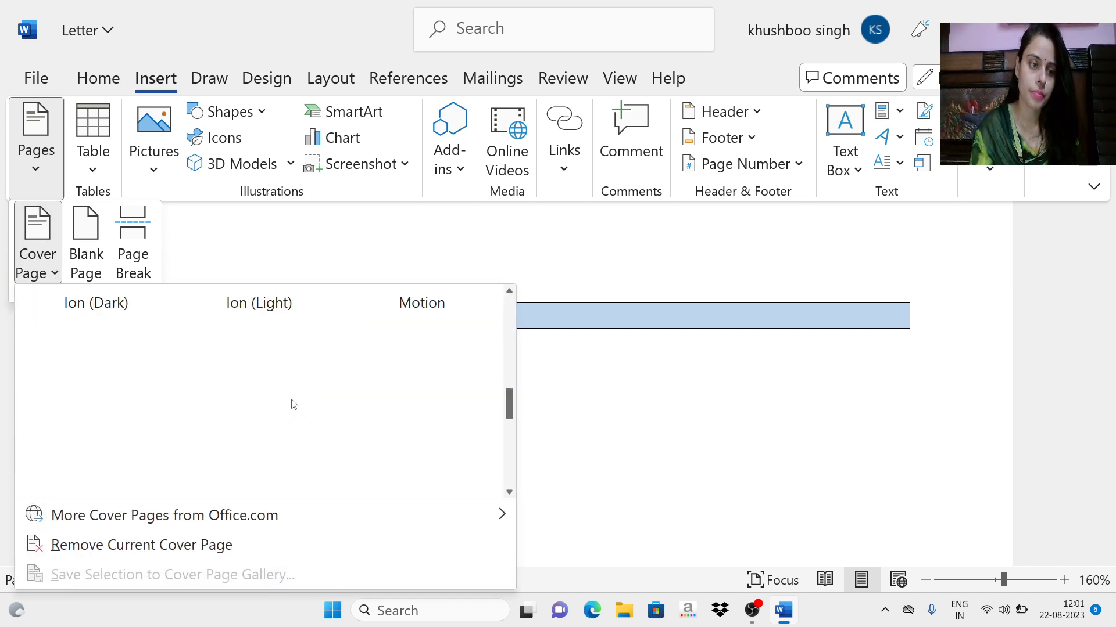
pyautogui.scroll(-3, 291, 407)
pyautogui.scroll(10, 275, 407)
pyautogui.scroll(-10, 271, 409)
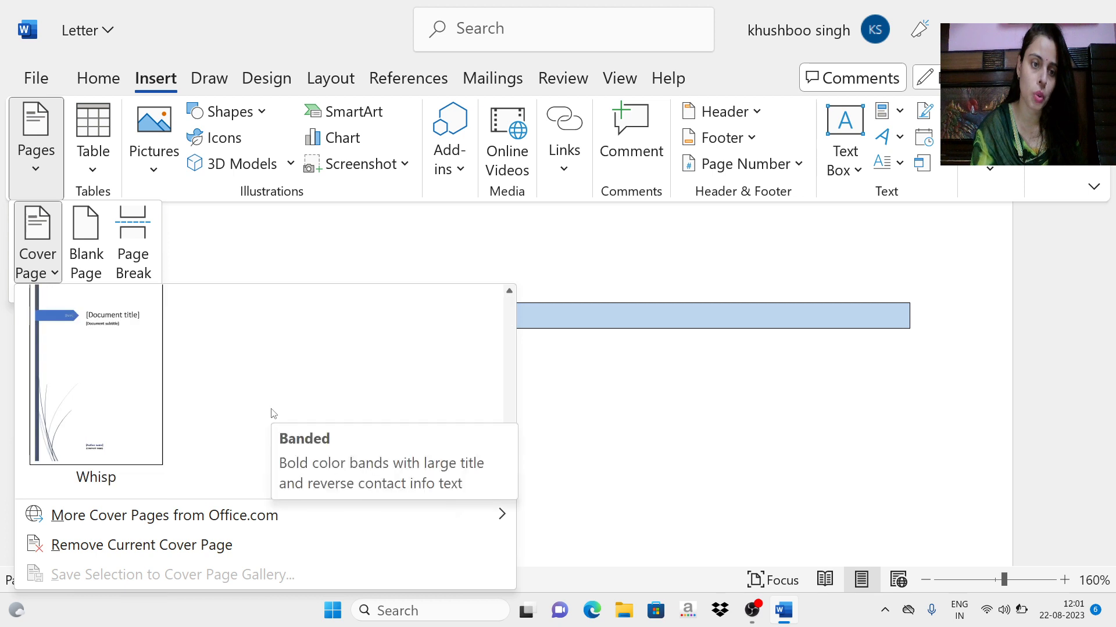
pyautogui.scroll(10, 273, 414)
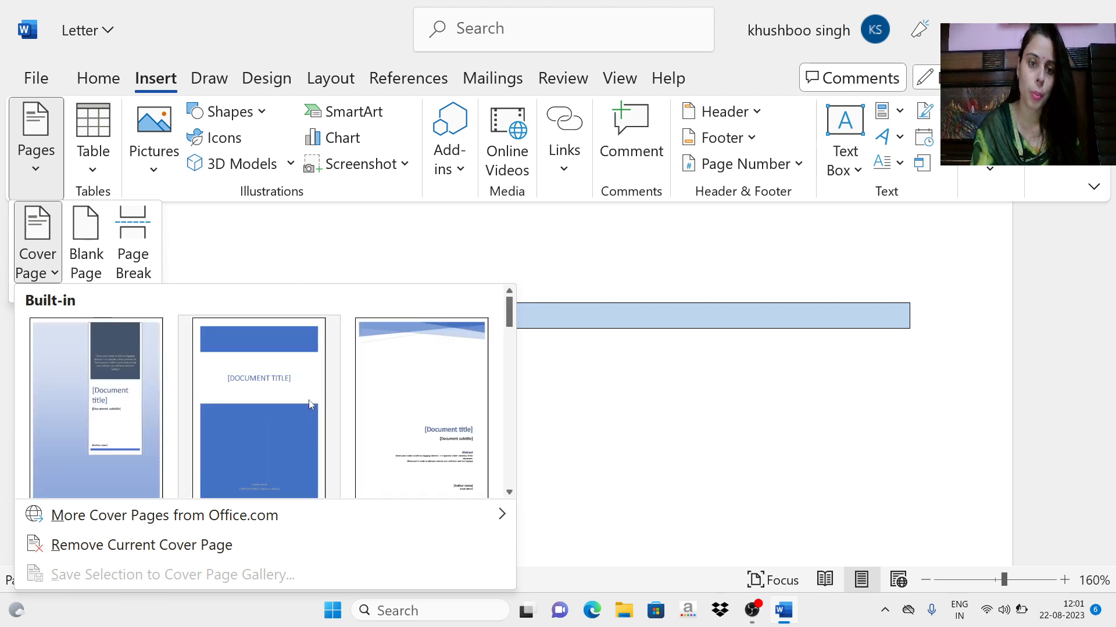
pyautogui.scroll(-5, 310, 405)
pyautogui.scroll(5, 306, 406)
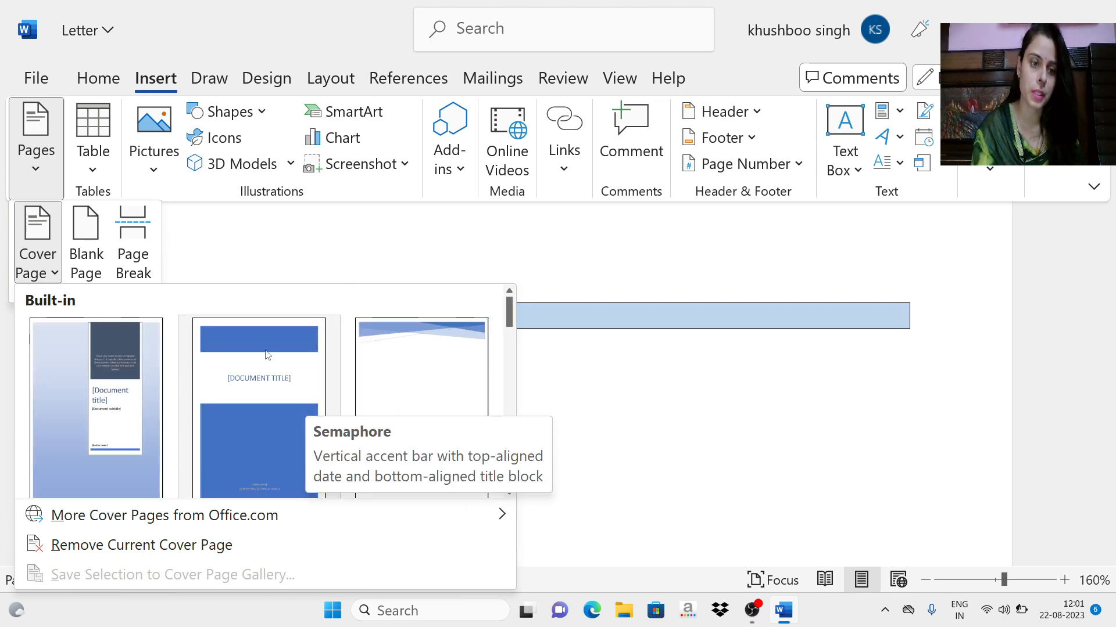
pyautogui.click(238, 388)
# Step: Collapse the ribbon and reduce the page view to 60% to examine the whole cover page
pyautogui.scroll(1, 491, 488)
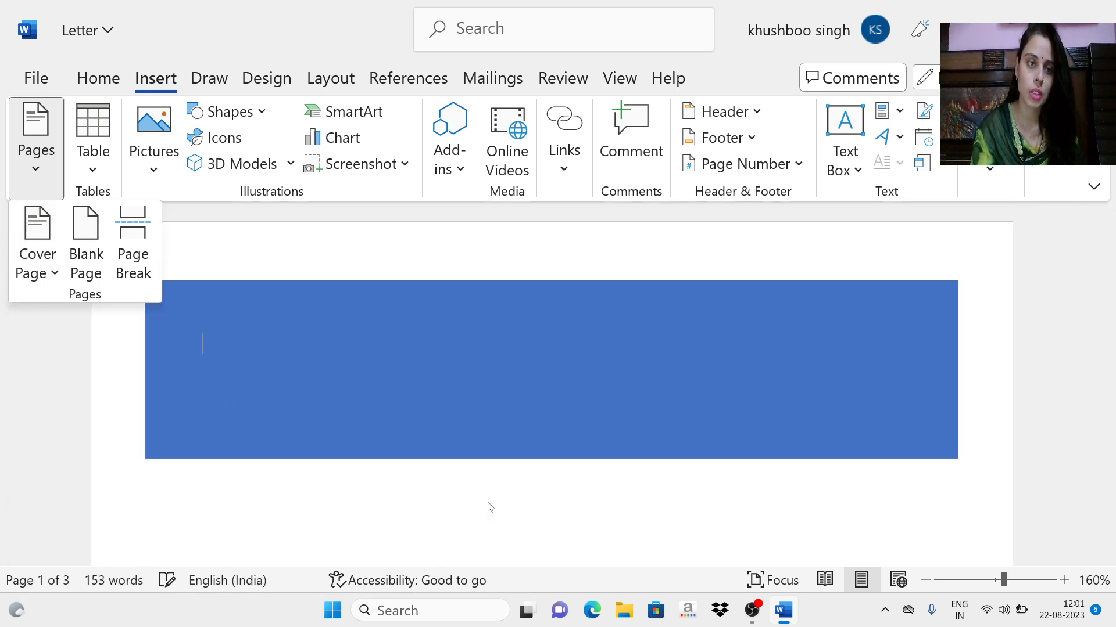
pyautogui.scroll(-9, 464, 462)
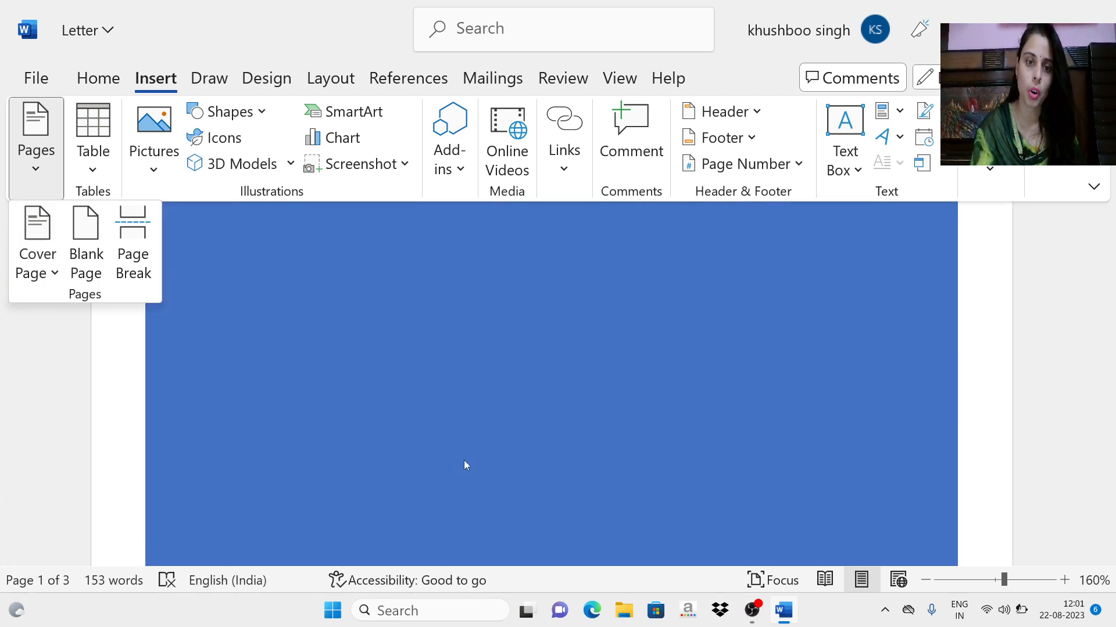
pyautogui.scroll(6, 463, 460)
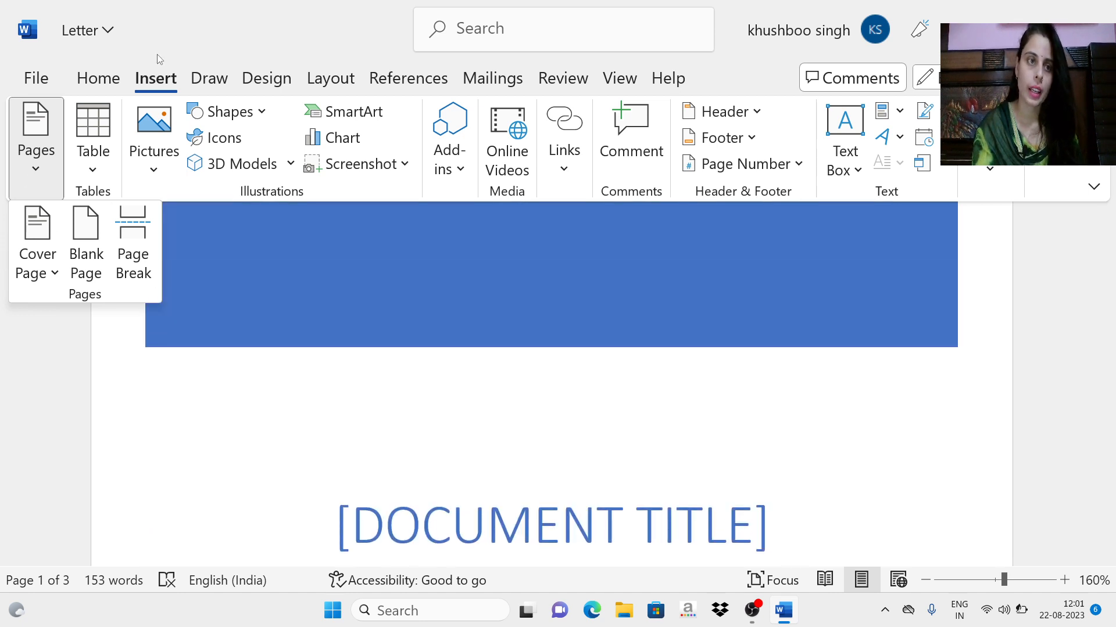
pyautogui.click(165, 77)
pyautogui.doubleClick(165, 76)
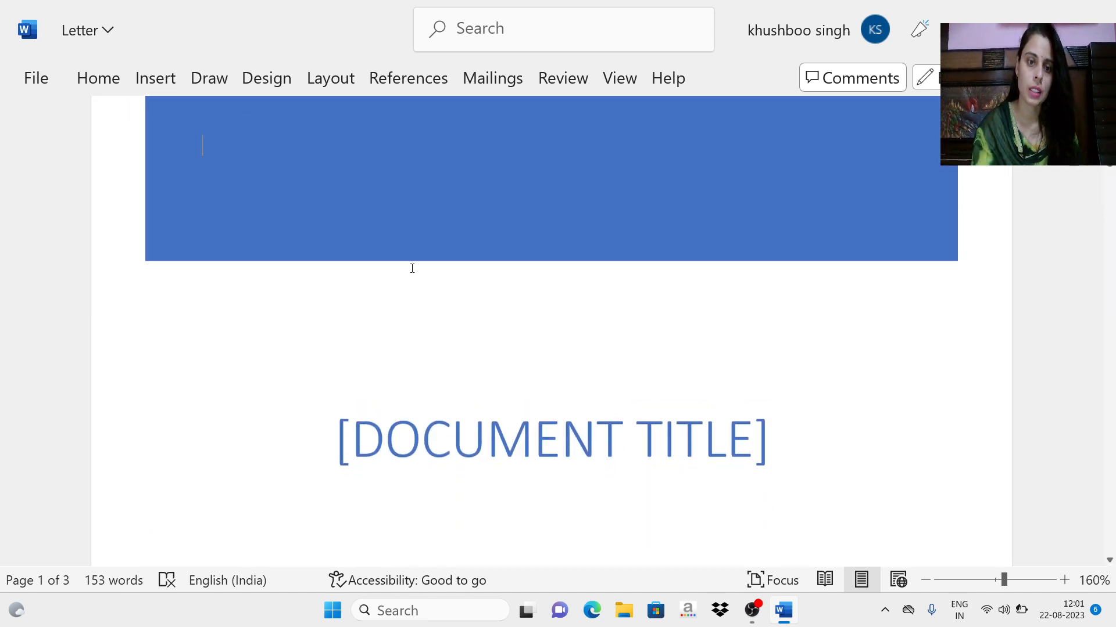
pyautogui.scroll(-8, 412, 268)
pyautogui.scroll(3, 413, 269)
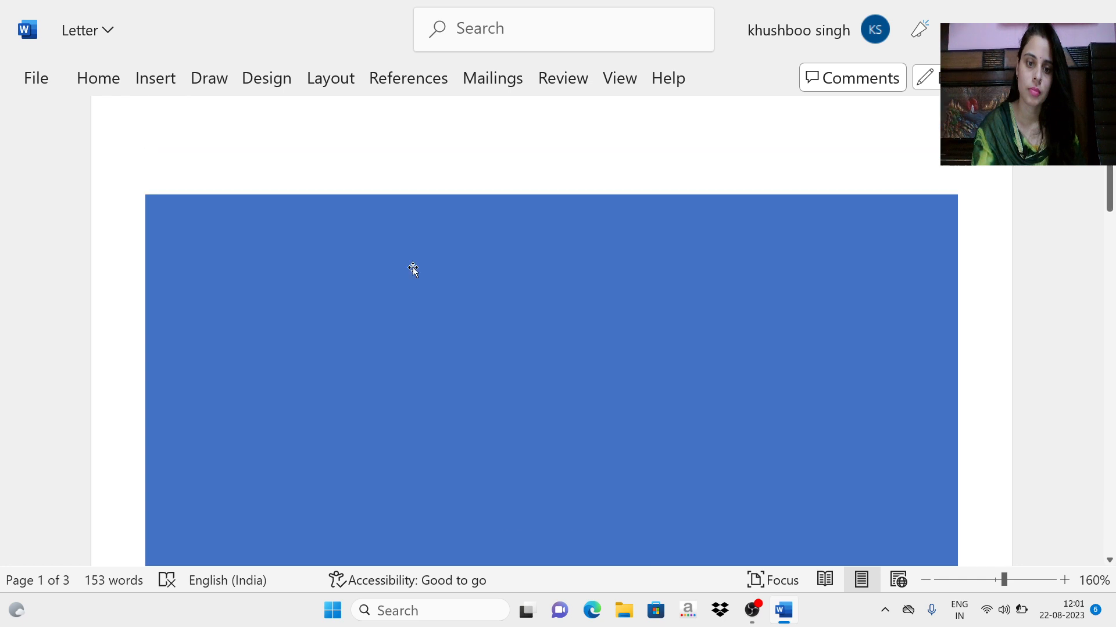
pyautogui.scroll(6, 413, 269)
pyautogui.click(925, 580)
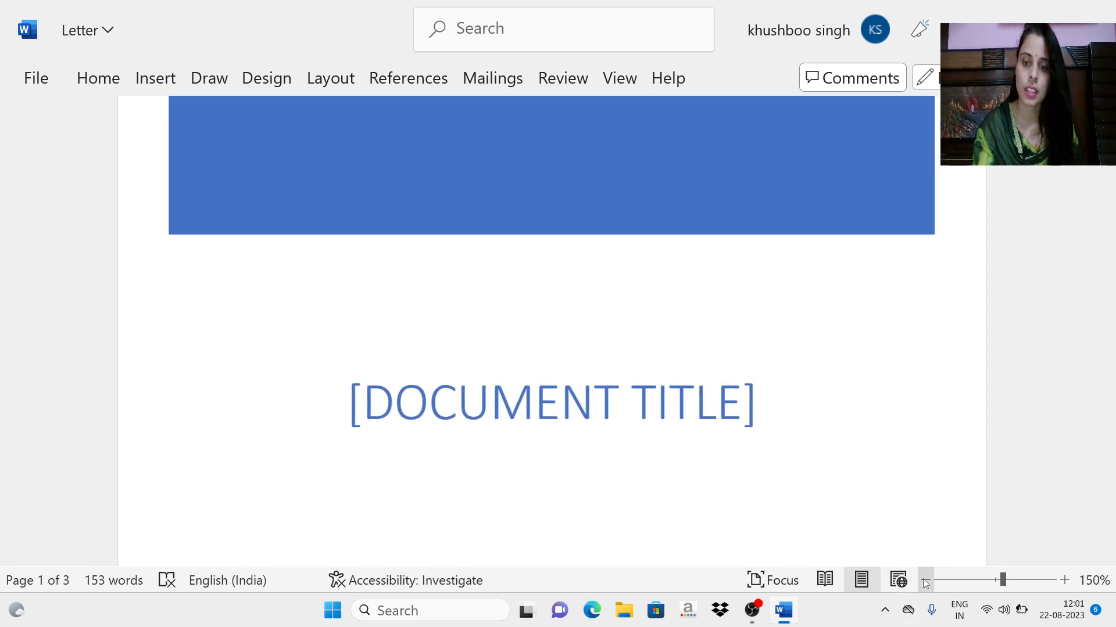
pyautogui.click(925, 581)
pyautogui.click(925, 580)
pyautogui.click(925, 580)
pyautogui.click(926, 580)
pyautogui.click(925, 581)
pyautogui.click(926, 581)
pyautogui.click(926, 581)
pyautogui.click(925, 581)
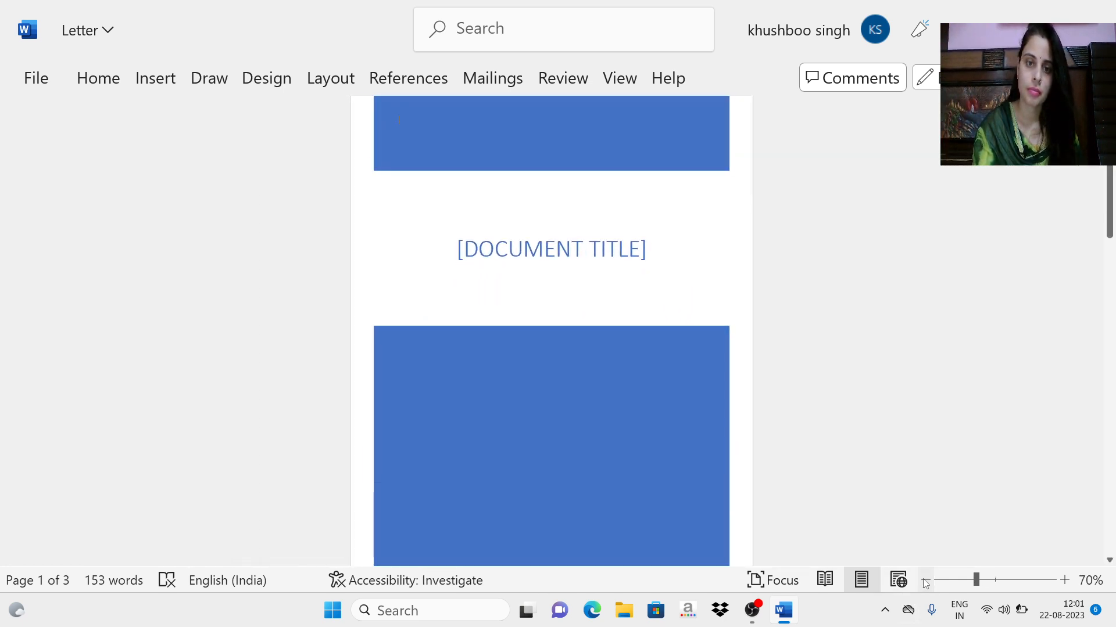
pyautogui.click(926, 581)
# Step: Replace the cover page's document title placeholder with "MINUTES OF THE MEETING"
pyautogui.click(563, 228)
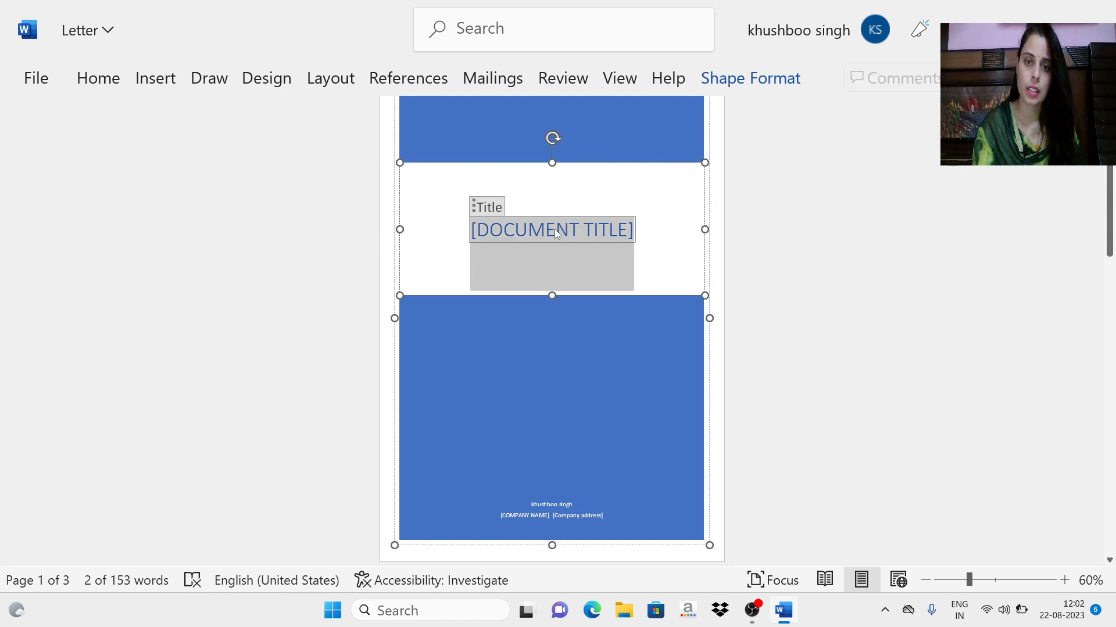
pyautogui.rightClick(555, 229)
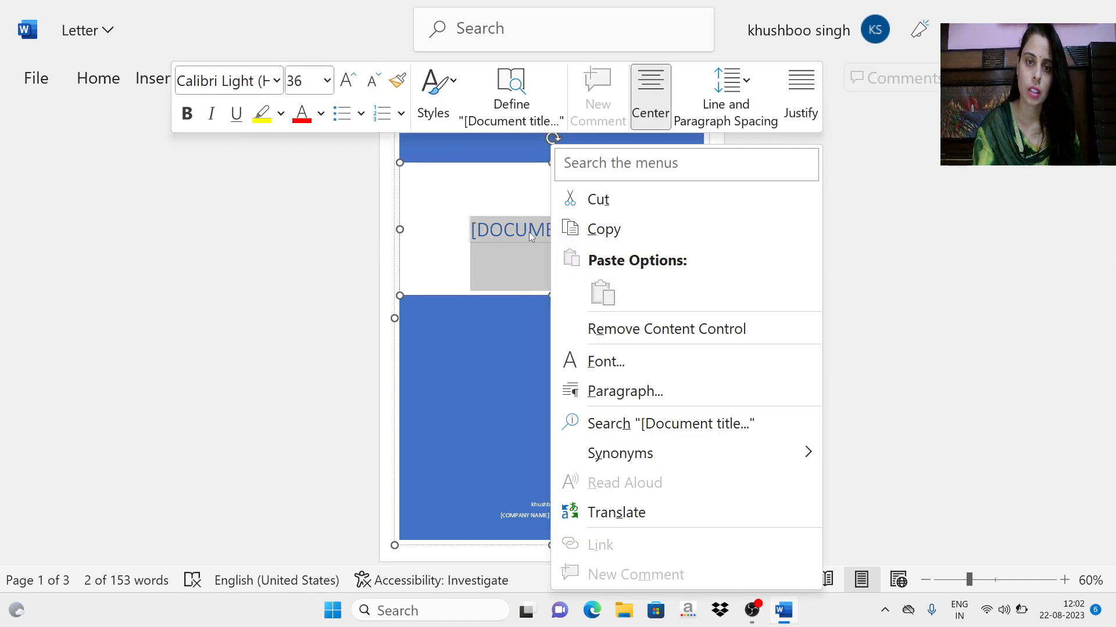
pyautogui.press('Escape')
pyautogui.scroll(-1, 557, 337)
pyautogui.scroll(2, 566, 344)
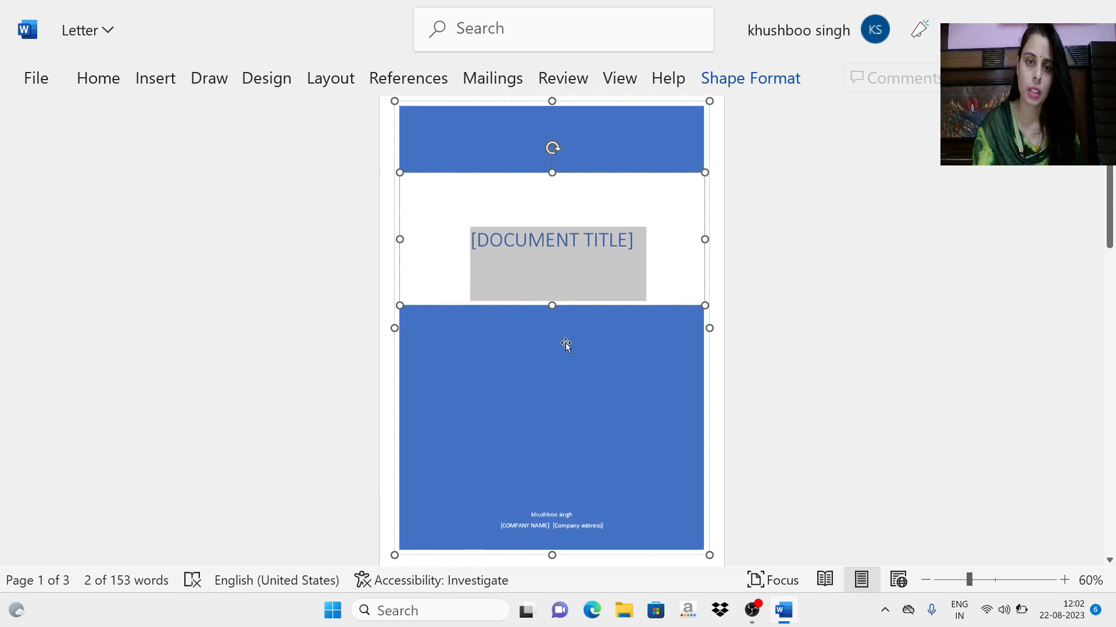
pyautogui.press('Delete')
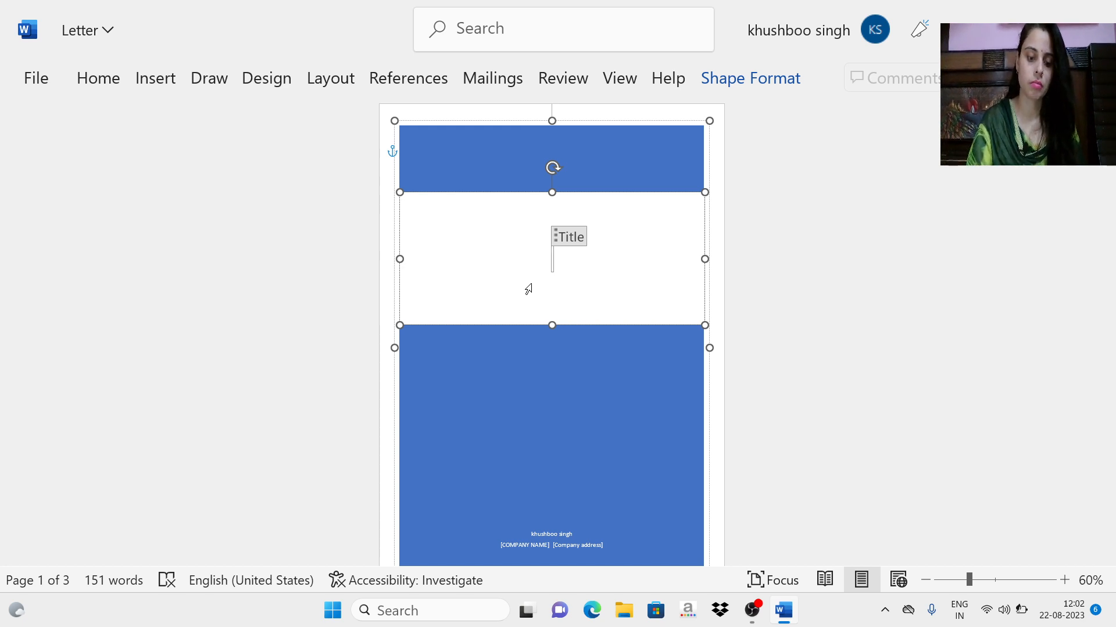
pyautogui.write('MINUTES OF THE ')
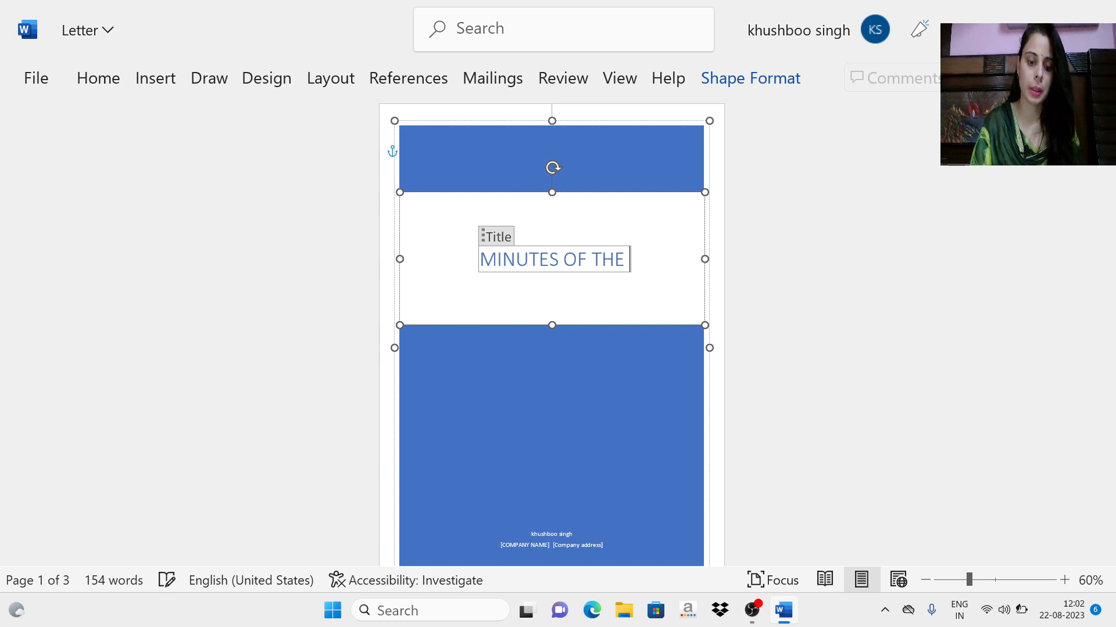
pyautogui.write('MEE')
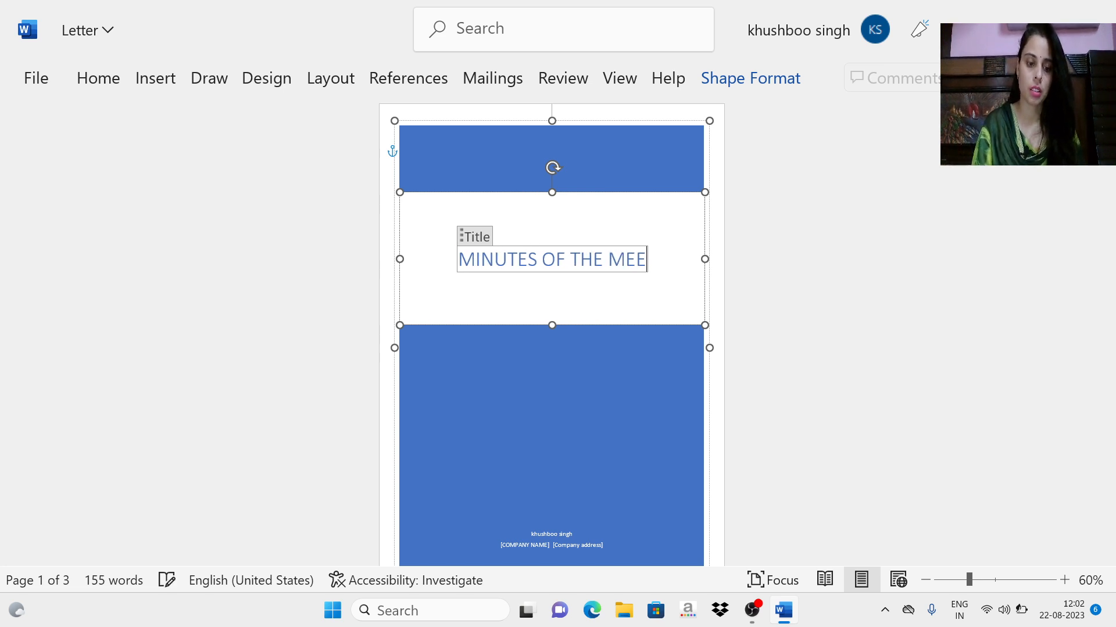
pyautogui.write('TING')
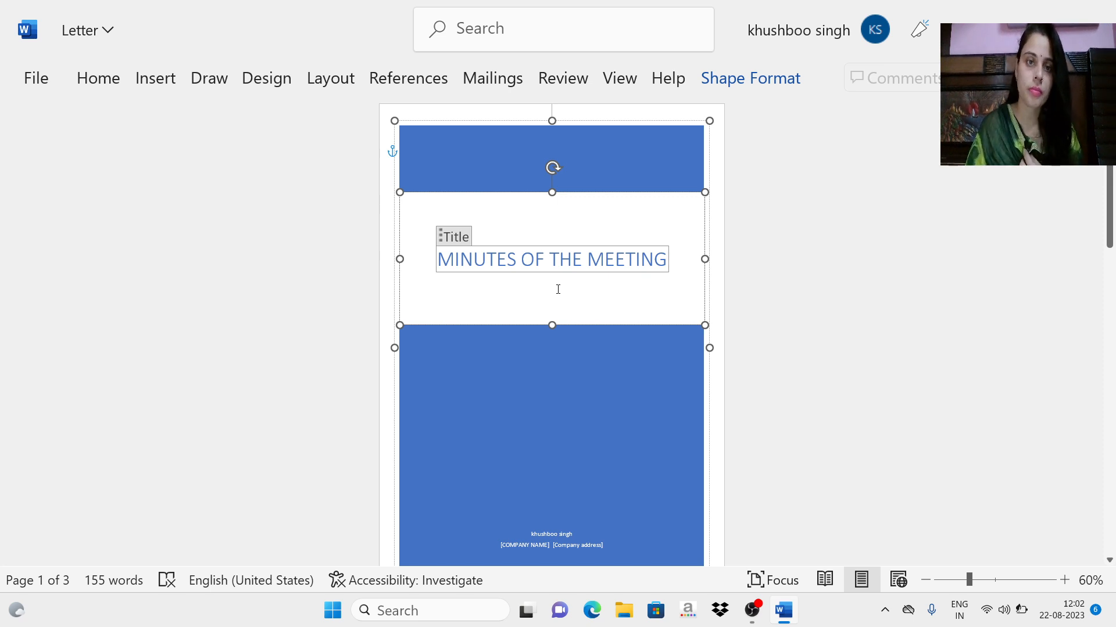
pyautogui.click(743, 338)
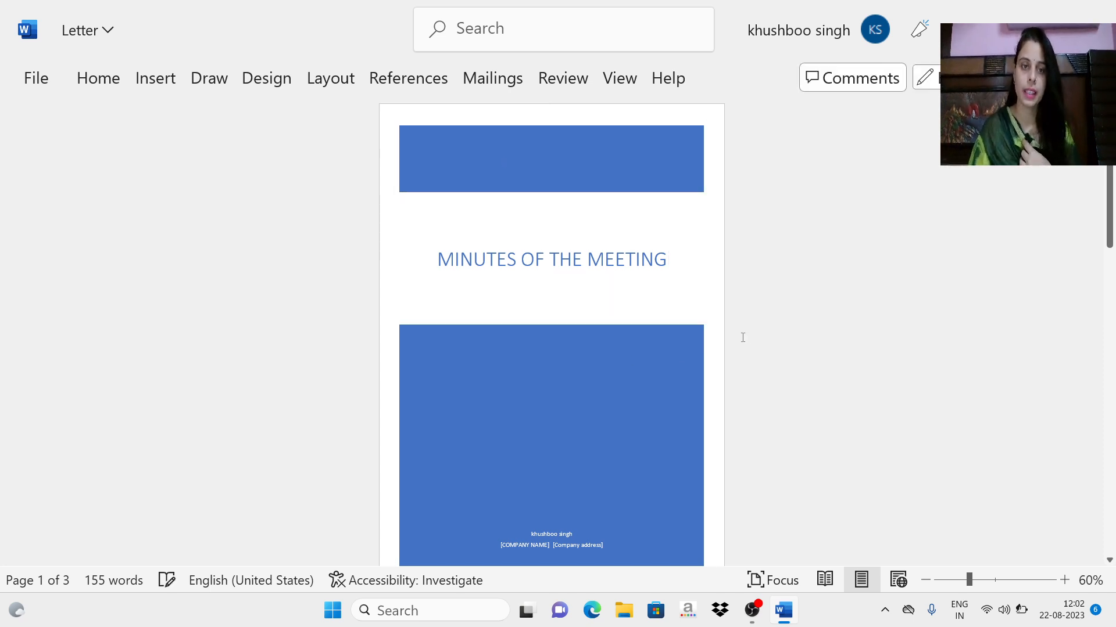
# Step: Go to the blank area below the last paragraph of page 2 and enlarge the page view to 160%
pyautogui.click(147, 80)
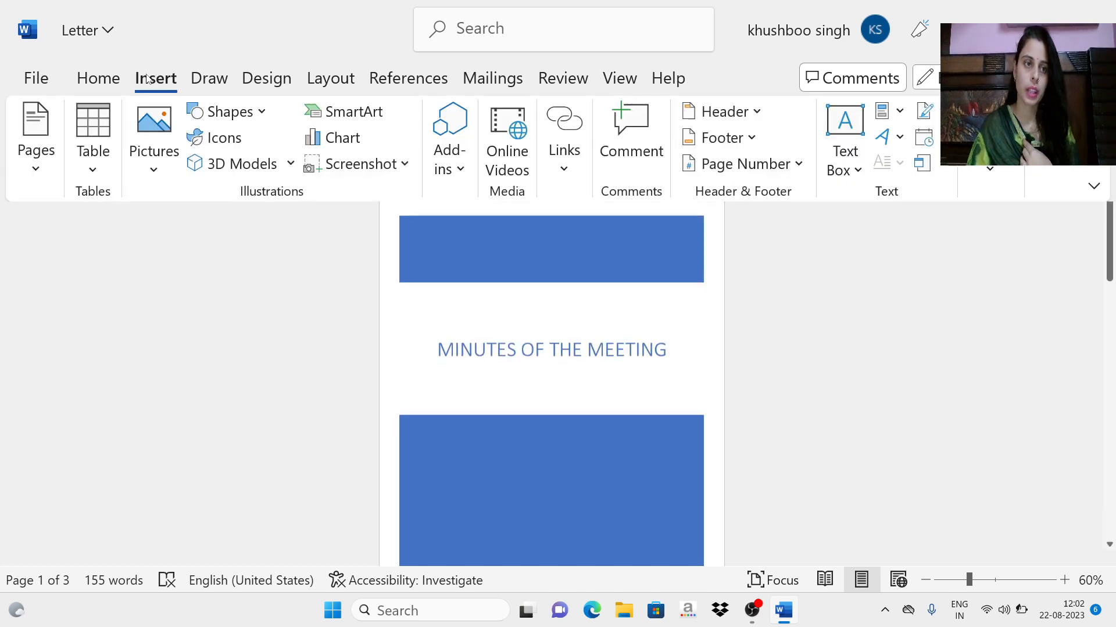
pyautogui.click(36, 167)
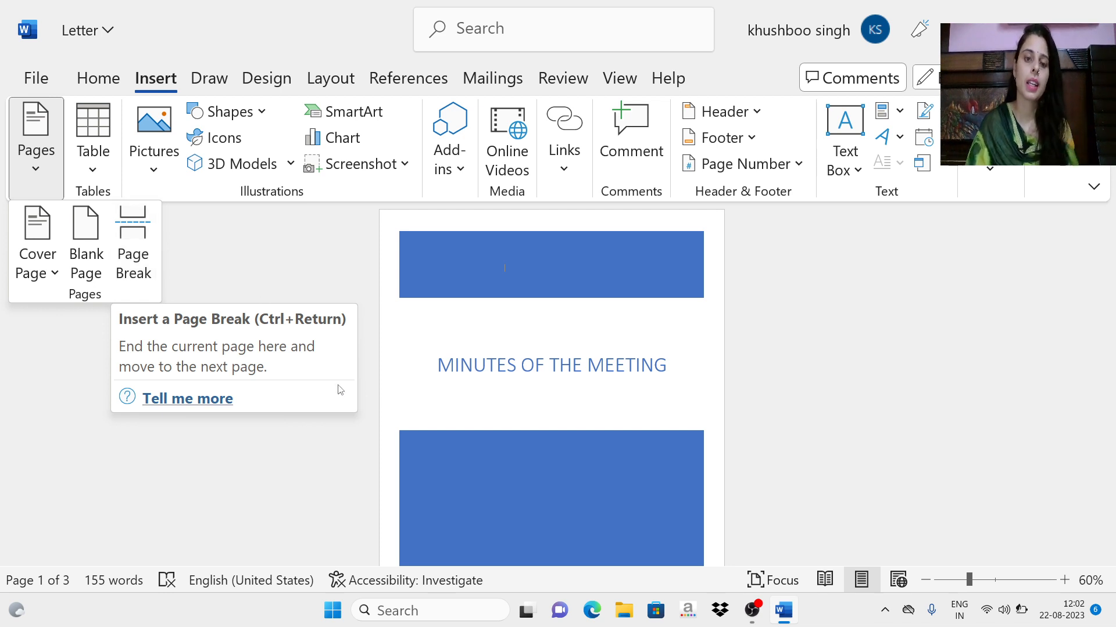
pyautogui.scroll(-5, 581, 424)
pyautogui.scroll(-5, 593, 423)
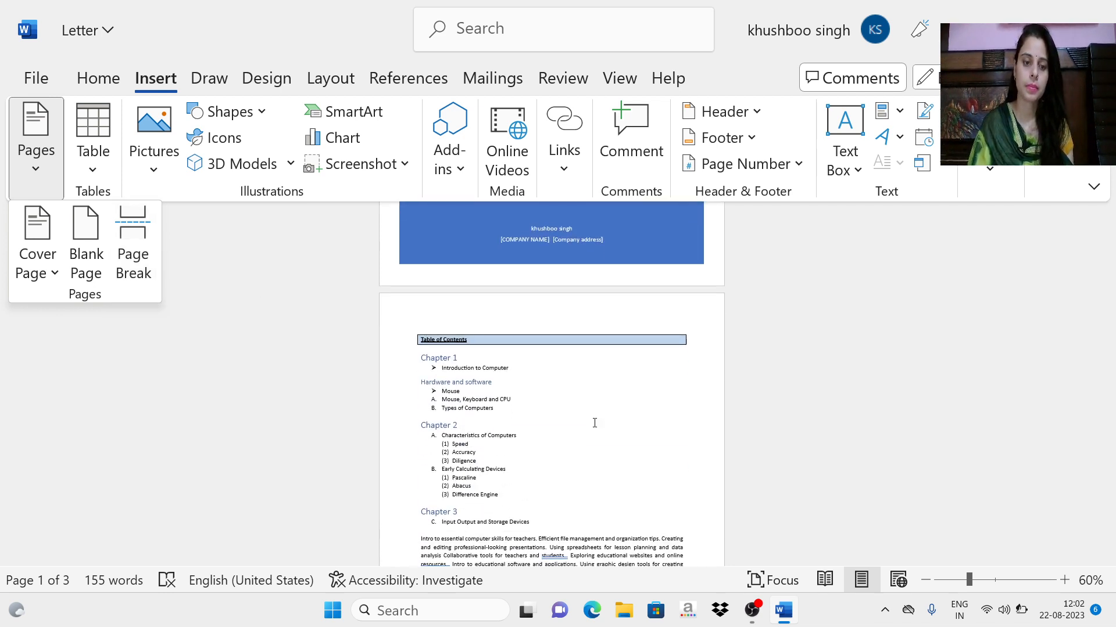
pyautogui.scroll(-3, 506, 438)
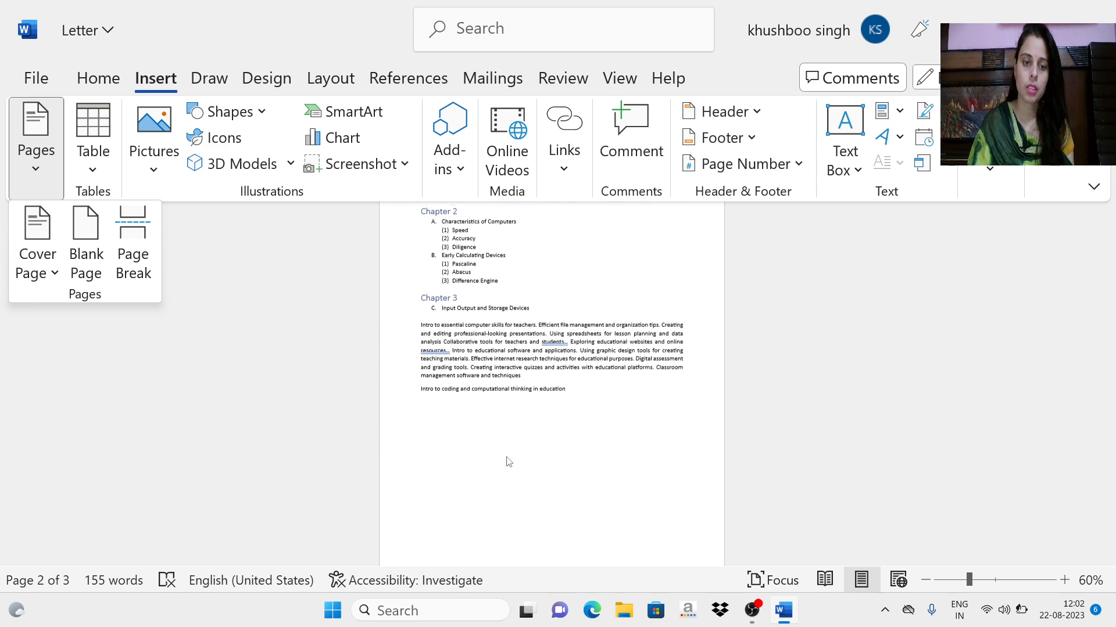
pyautogui.click(576, 439)
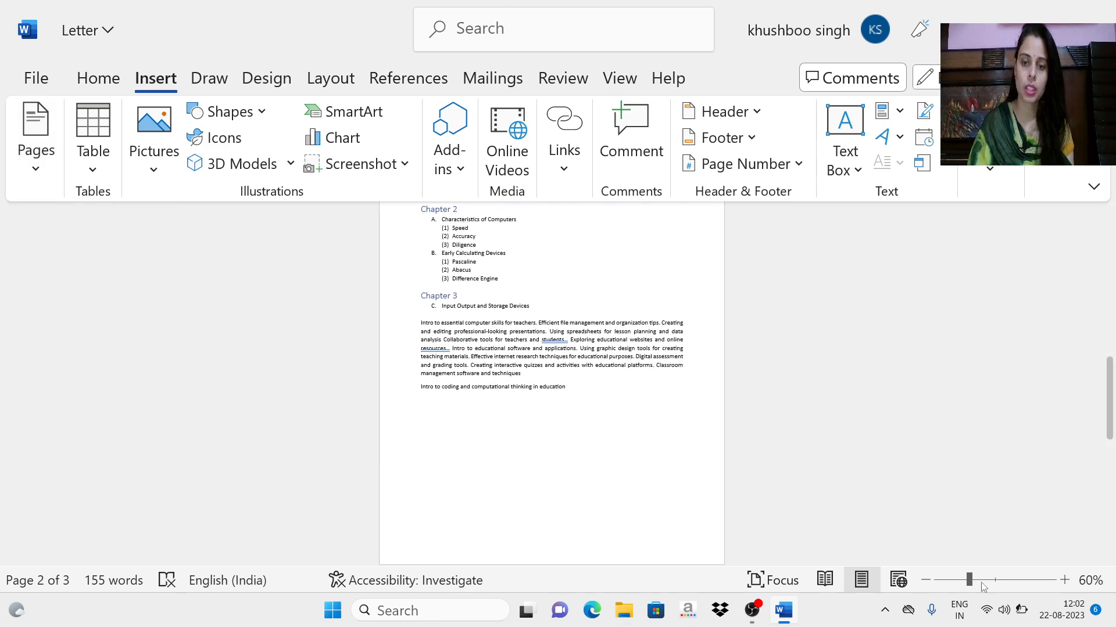
pyautogui.click(1065, 580)
pyautogui.click(1066, 583)
pyautogui.click(1066, 583)
pyautogui.click(1067, 583)
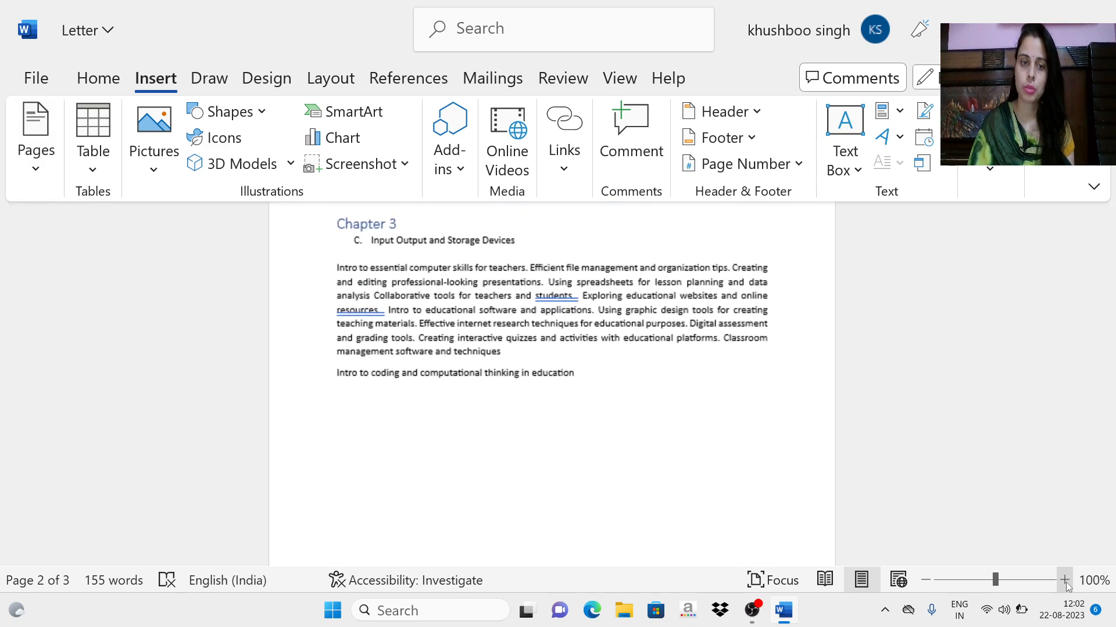
pyautogui.click(1066, 583)
pyautogui.click(1066, 583)
pyautogui.click(1066, 583)
pyautogui.click(1066, 582)
pyautogui.doubleClick(1066, 583)
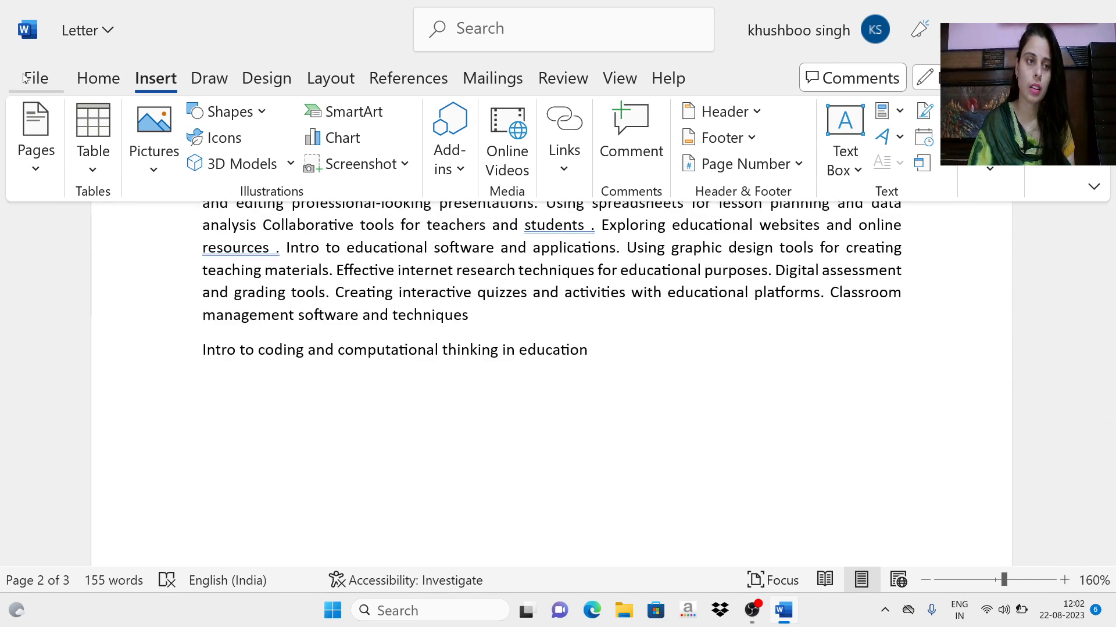
# Step: Insert a page break after "Difference Engine" so that Chapter 3 starts on a new page
pyautogui.click(39, 164)
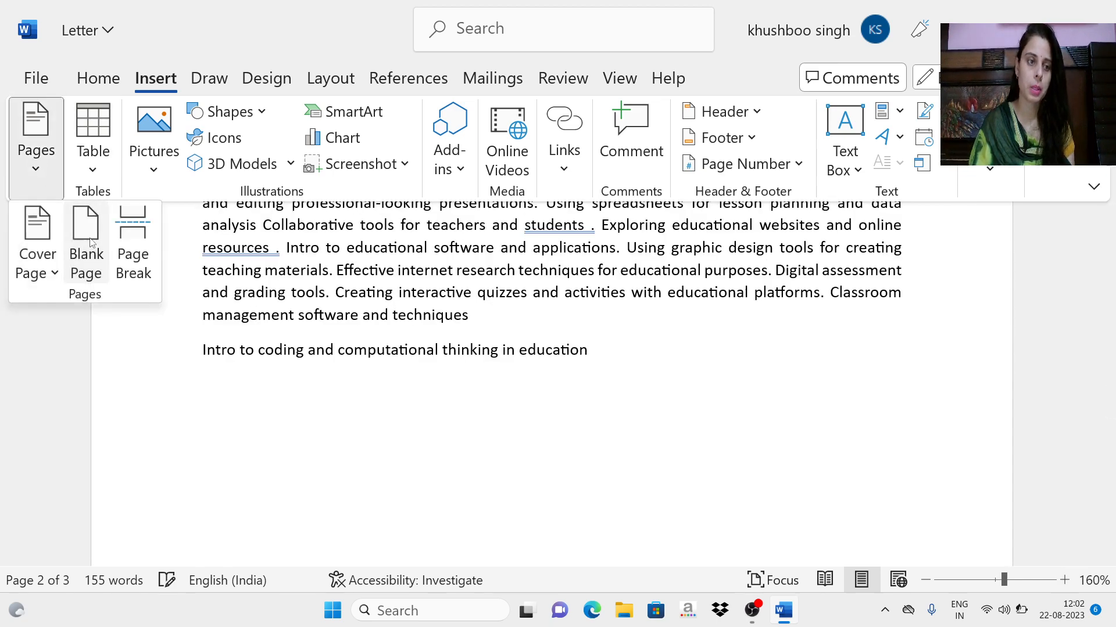
pyautogui.click(88, 241)
pyautogui.scroll(-5, 341, 356)
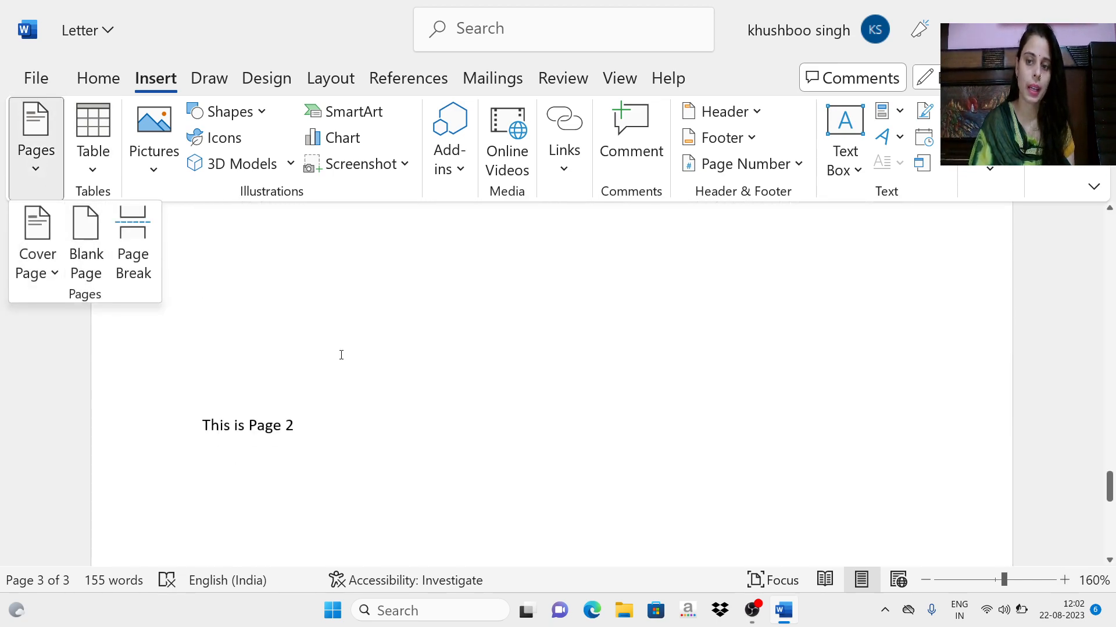
pyautogui.scroll(4, 341, 355)
pyautogui.scroll(10, 341, 355)
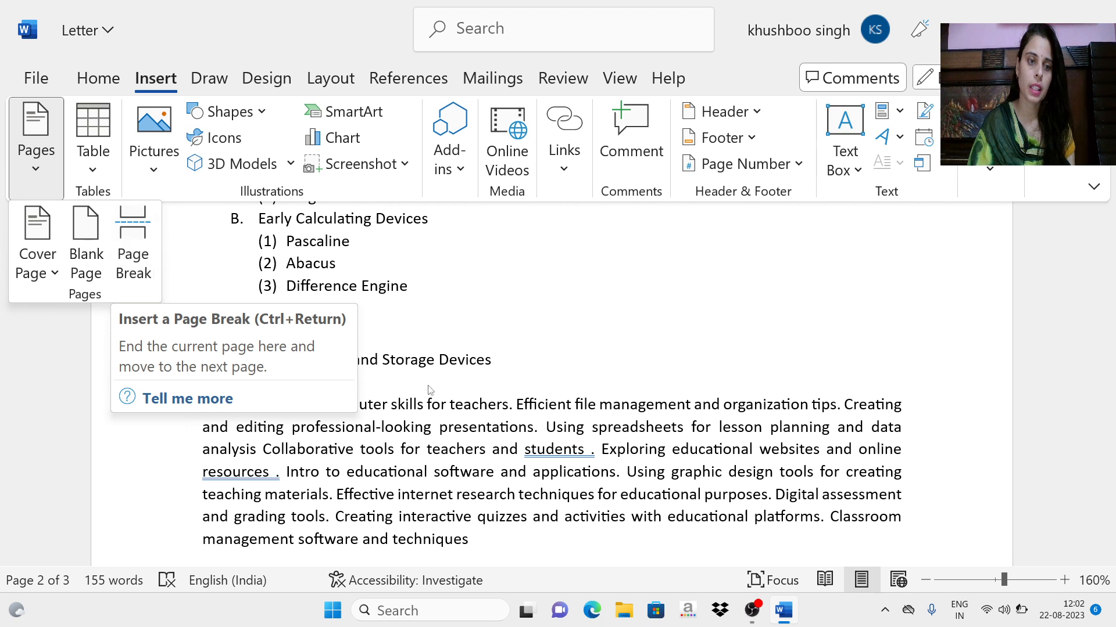
pyautogui.click(419, 289)
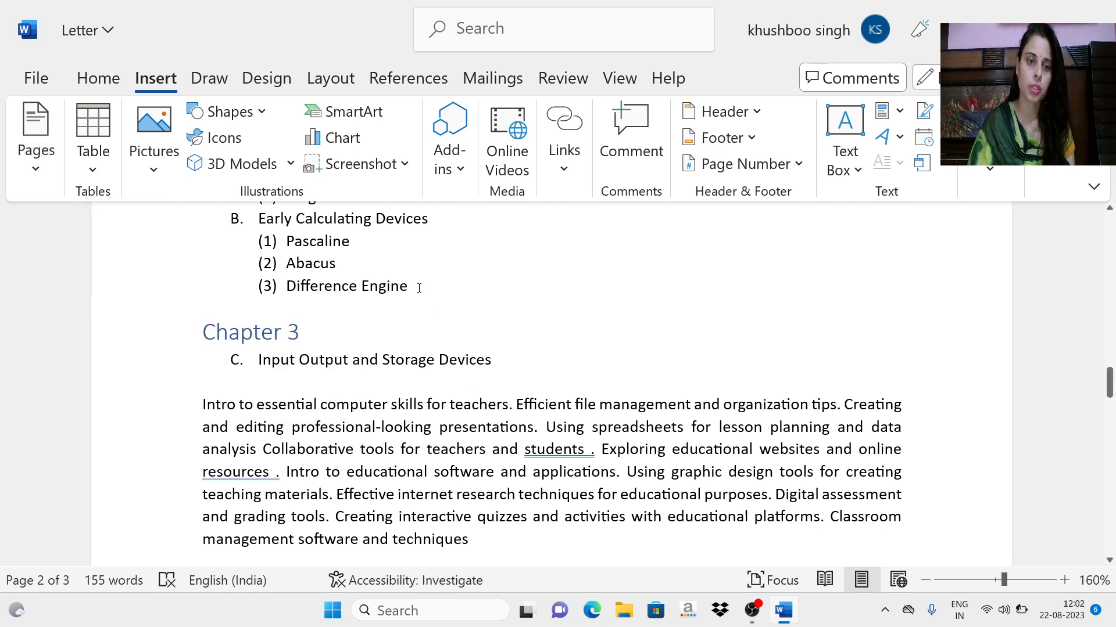
pyautogui.click(409, 287)
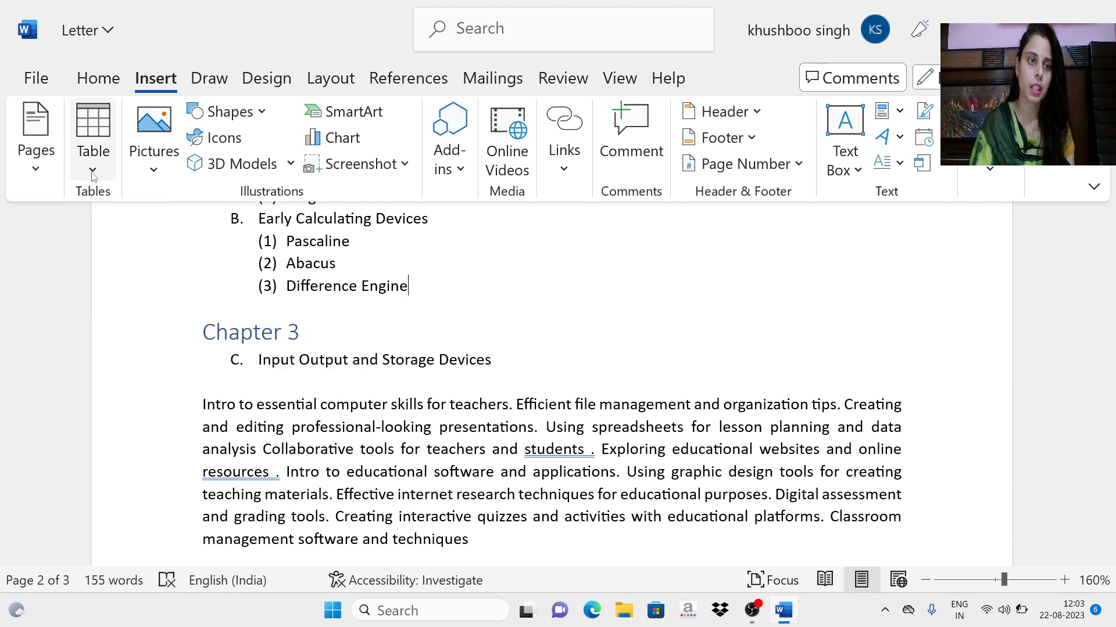
pyautogui.click(35, 143)
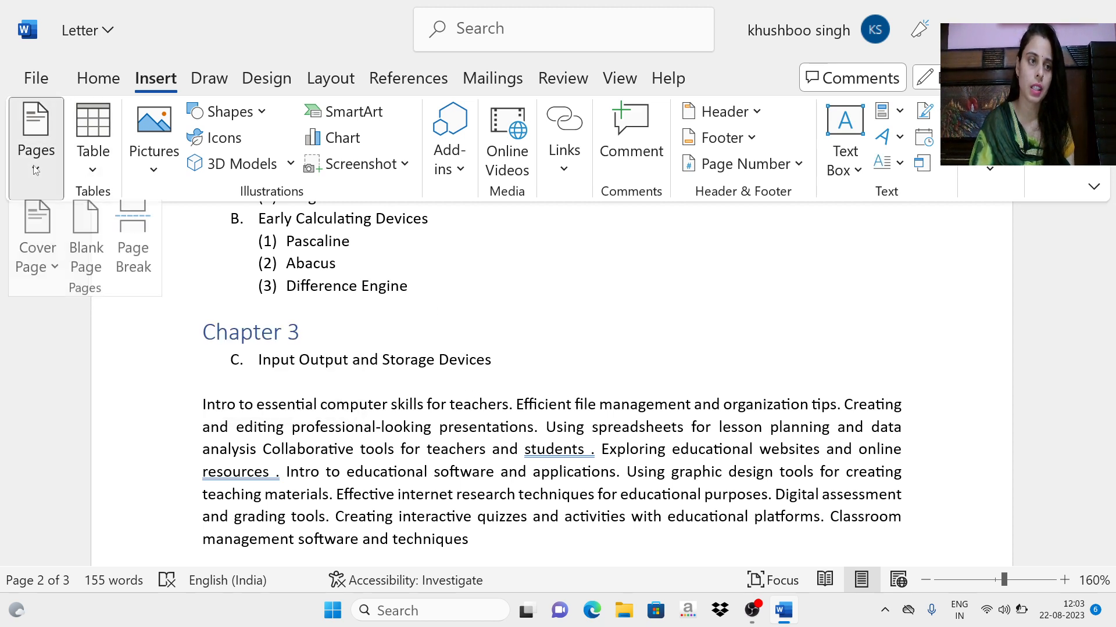
pyautogui.click(122, 233)
# Step: Examine how the text is divided between the pages before and after the page break
pyautogui.scroll(3, 345, 453)
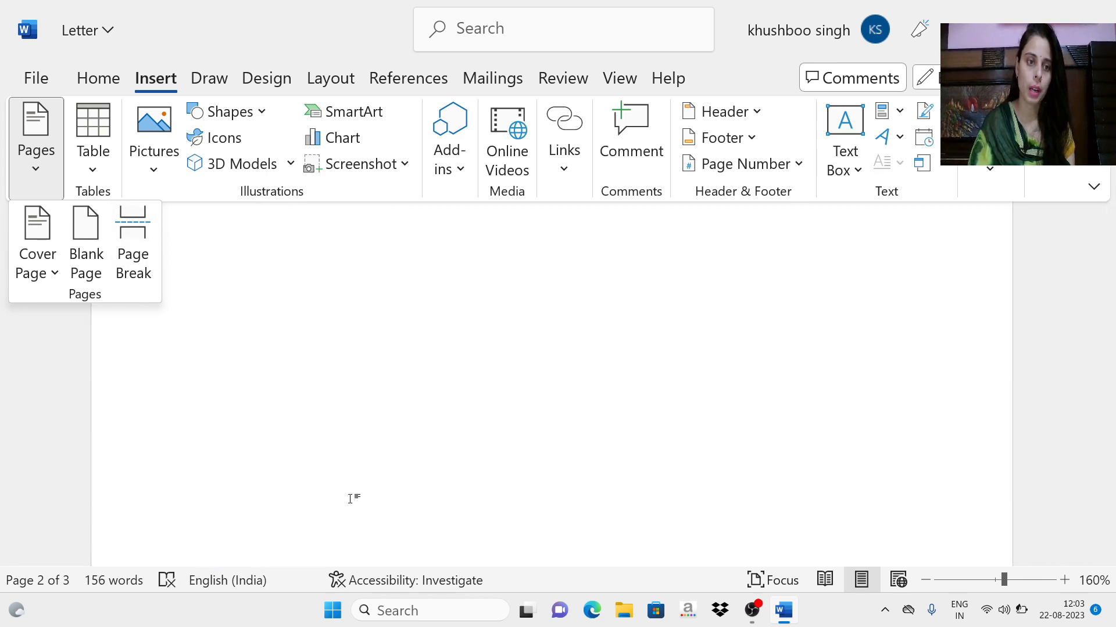
pyautogui.scroll(5, 349, 497)
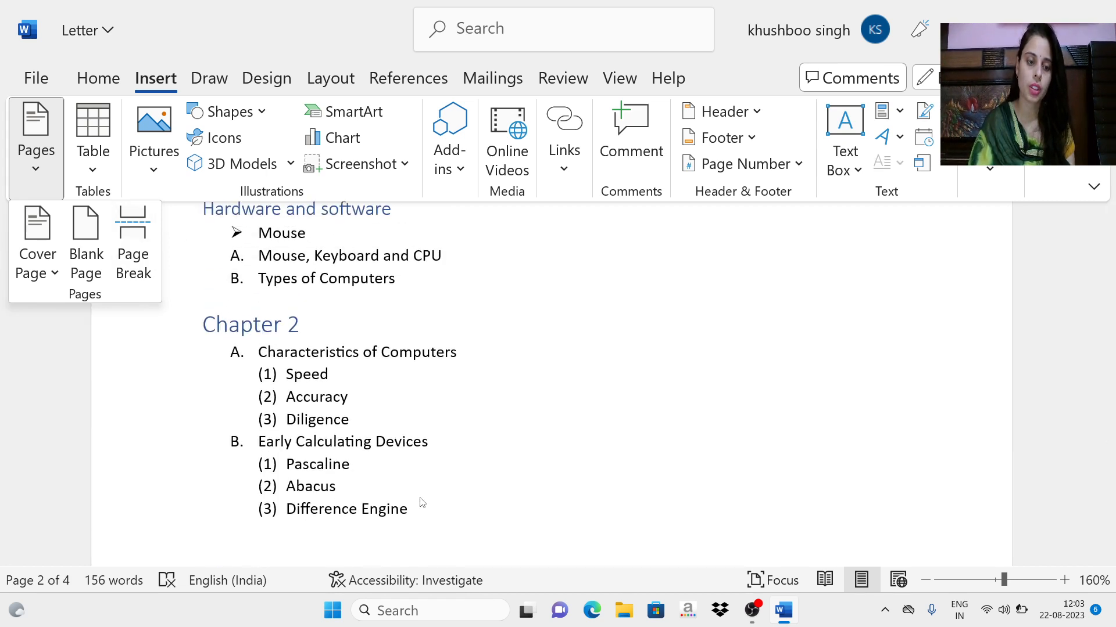
pyautogui.scroll(-5, 413, 459)
pyautogui.scroll(-10, 415, 448)
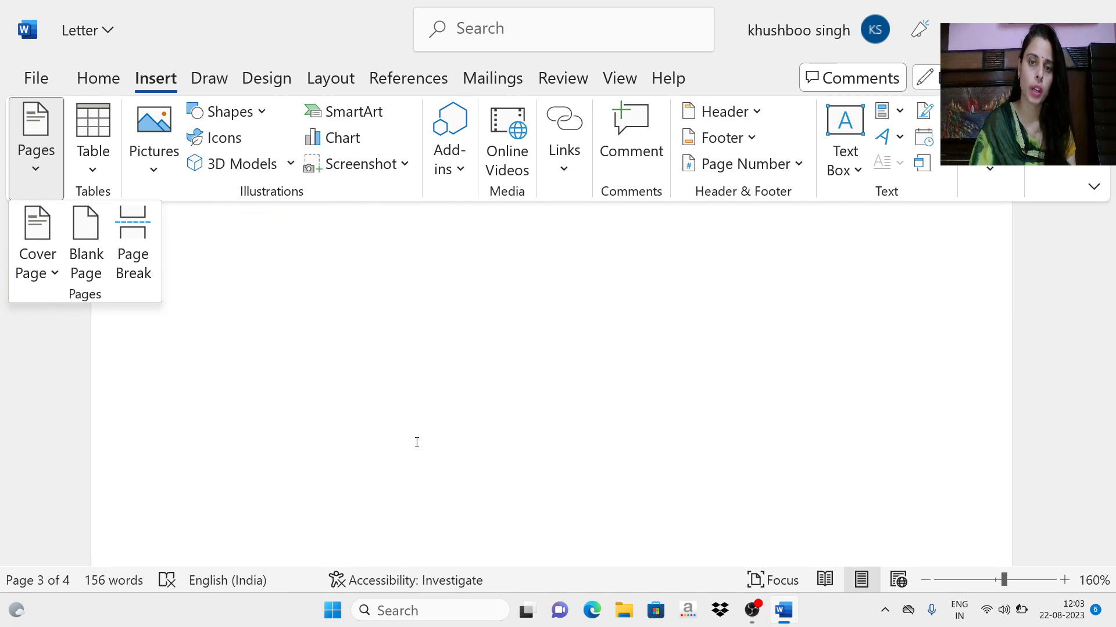
pyautogui.scroll(15, 417, 442)
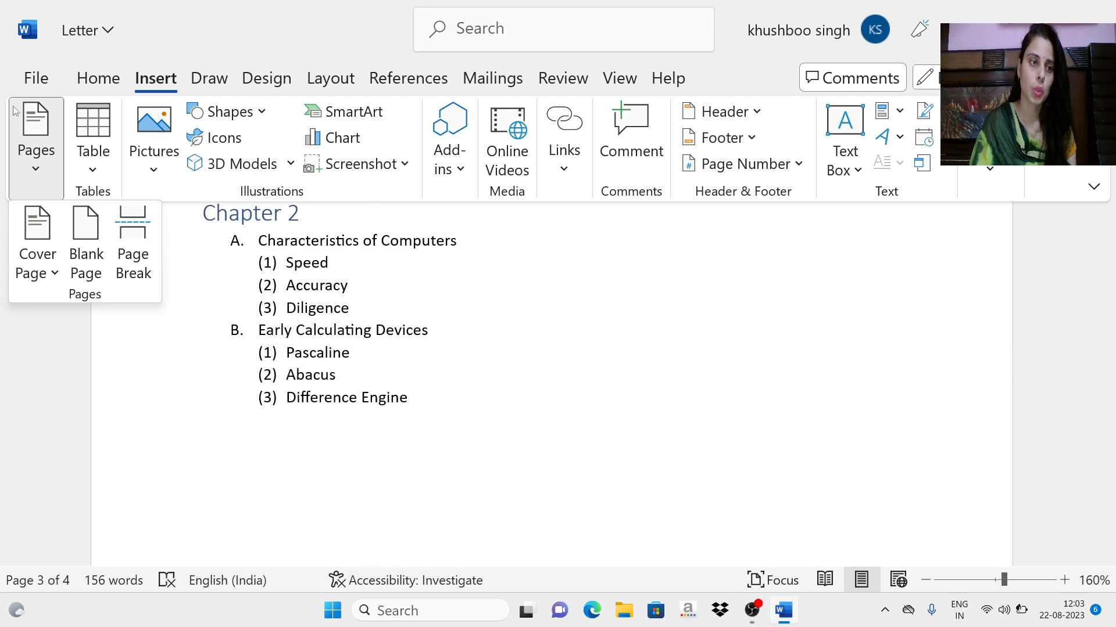
pyautogui.click(38, 170)
pyautogui.scroll(-10, 418, 395)
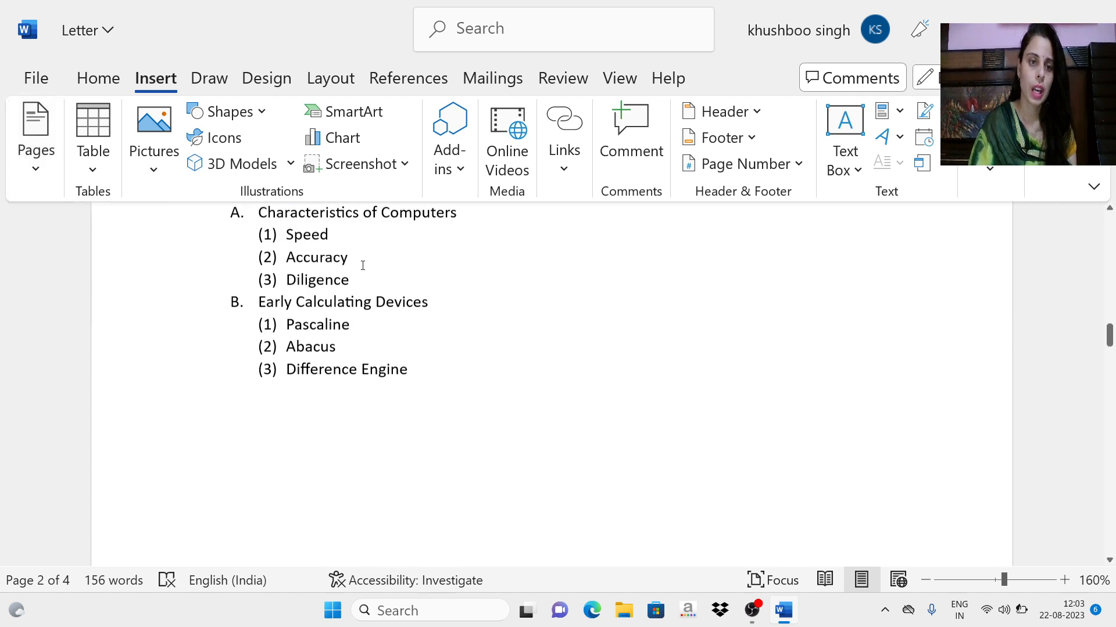
pyautogui.scroll(-10, 418, 395)
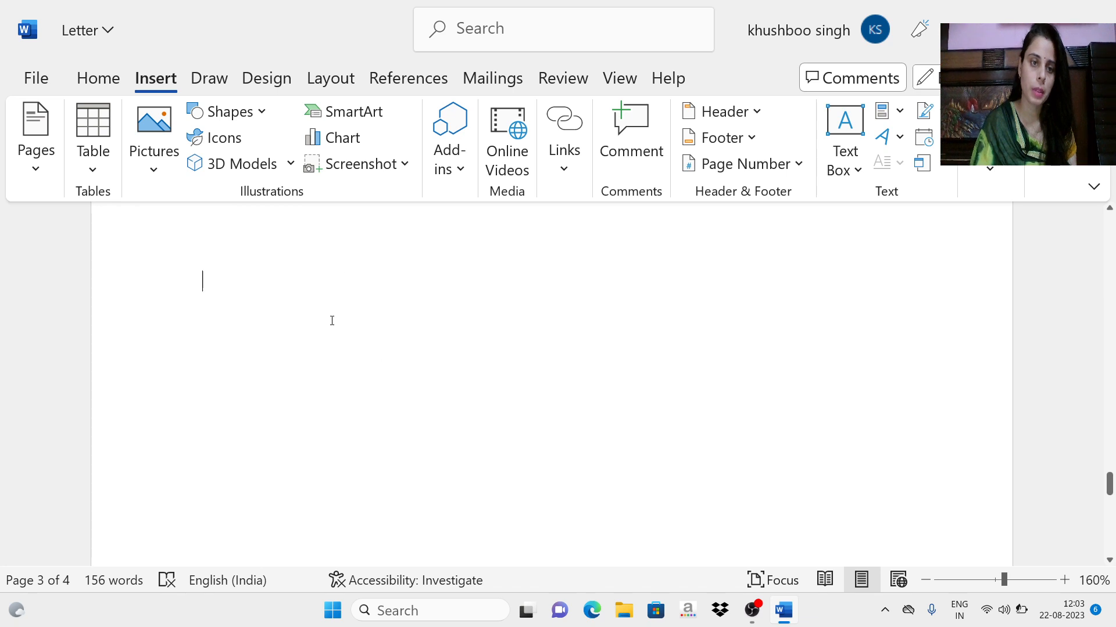
pyautogui.scroll(3, 332, 321)
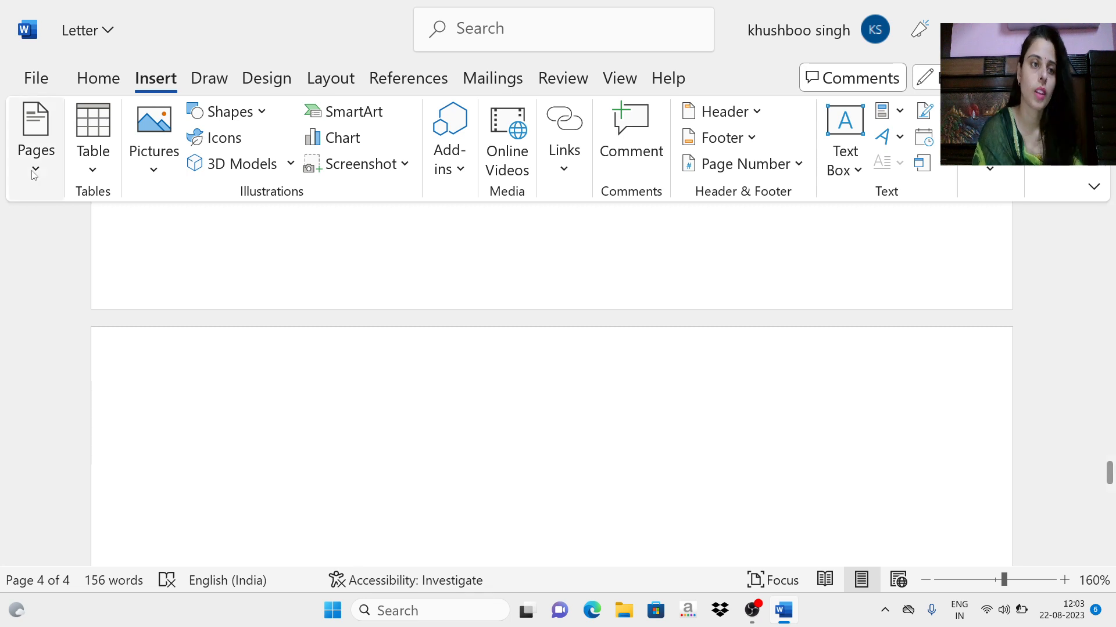
# Step: Insert a table with four columns and four rows on page 4
pyautogui.click(92, 172)
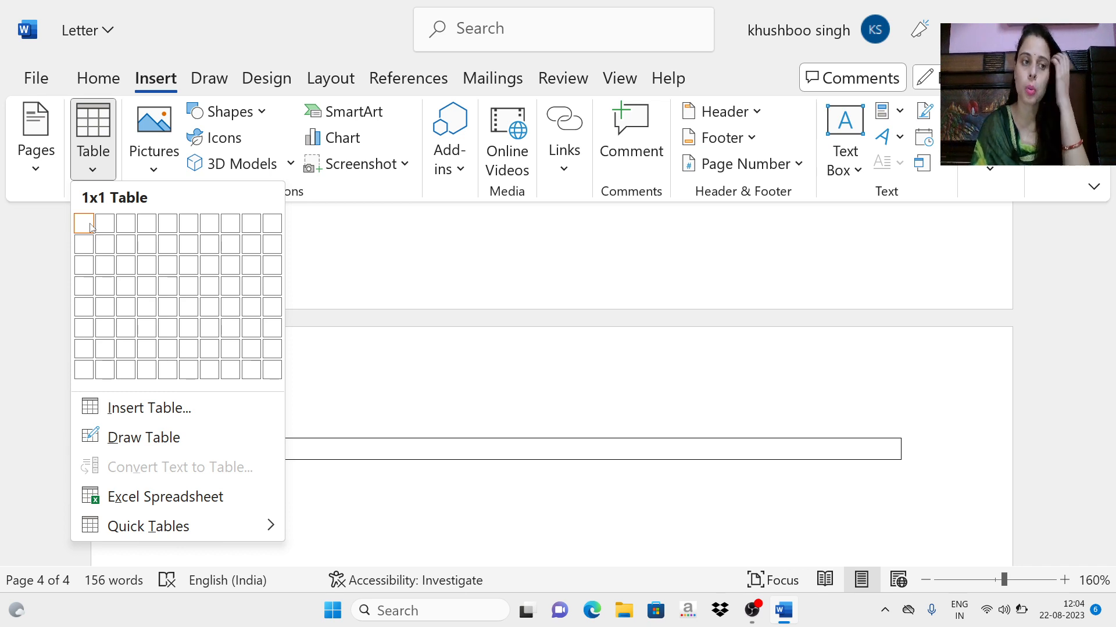
pyautogui.click(155, 289)
pyautogui.scroll(-5, 361, 348)
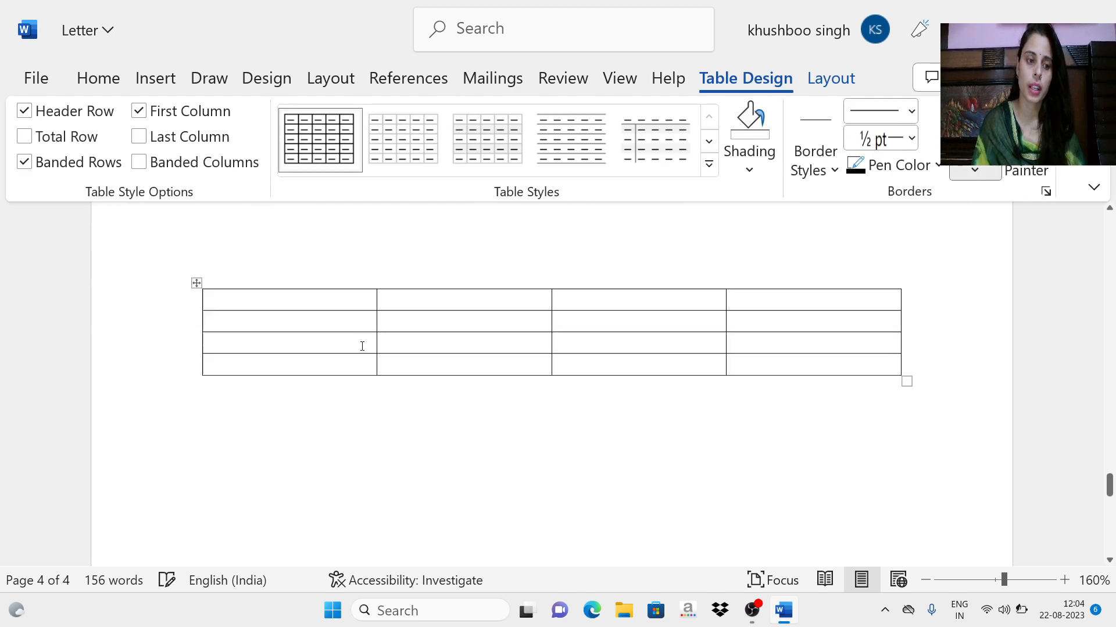
pyautogui.scroll(3, 311, 338)
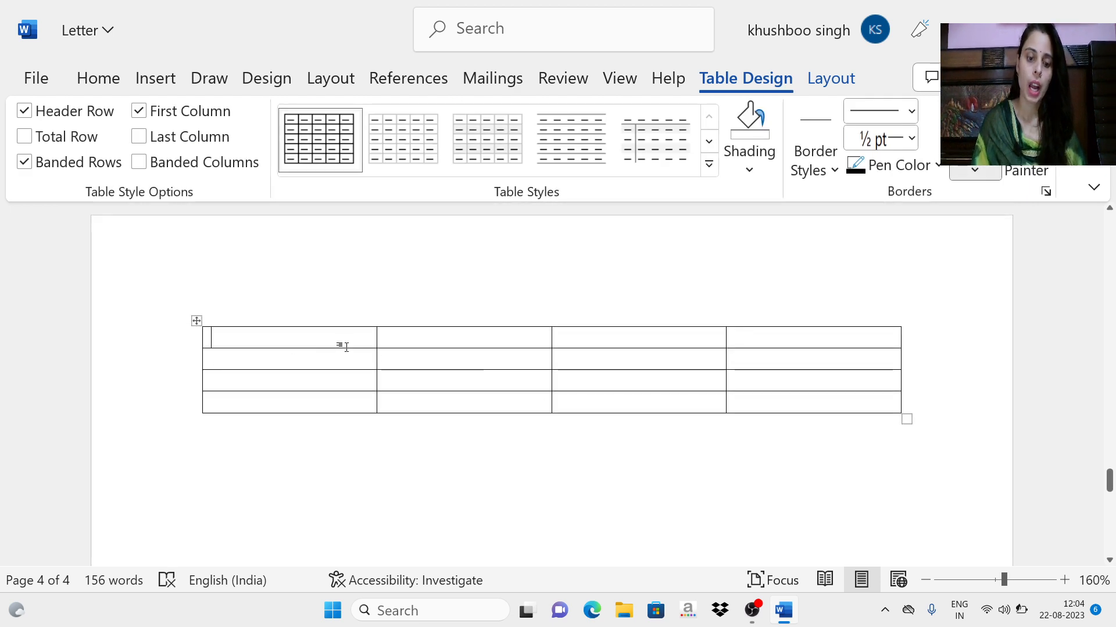
# Step: Fill the first three header cells of the table with "Name", "Address" and "Phone No."
pyautogui.write('N')
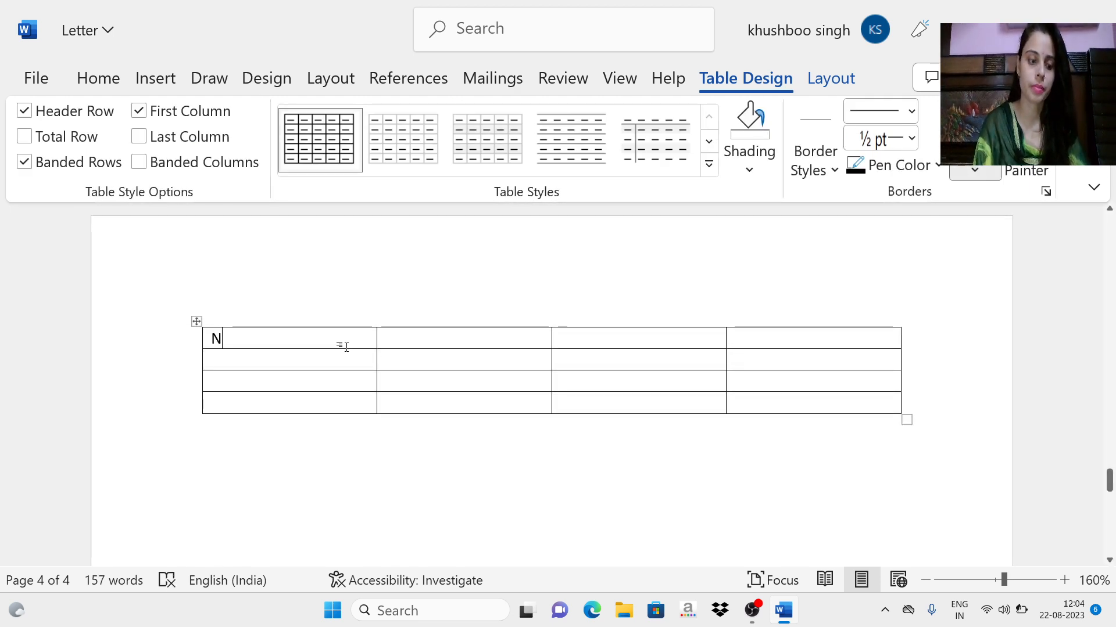
pyautogui.write('ame')
pyautogui.press('Tab')
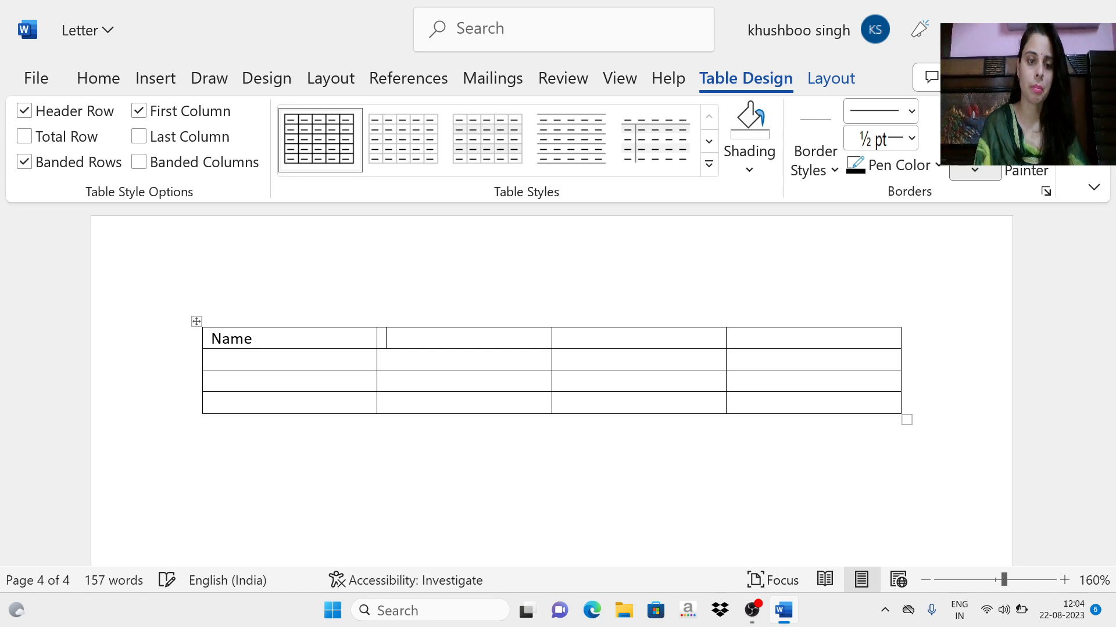
pyautogui.write('Address')
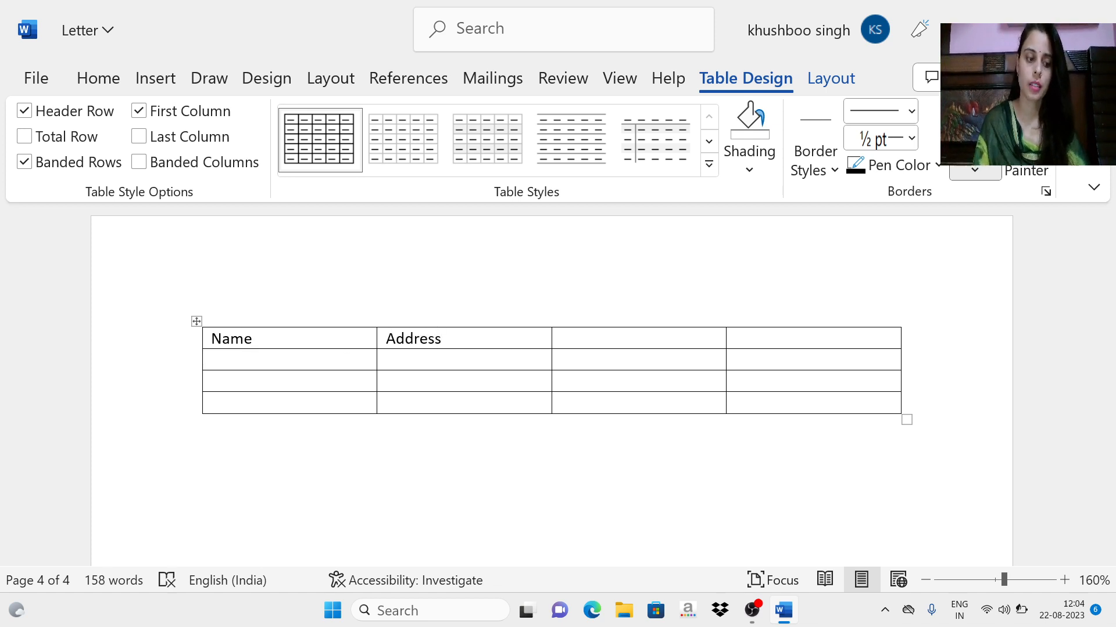
pyautogui.press('Tab')
pyautogui.write('P')
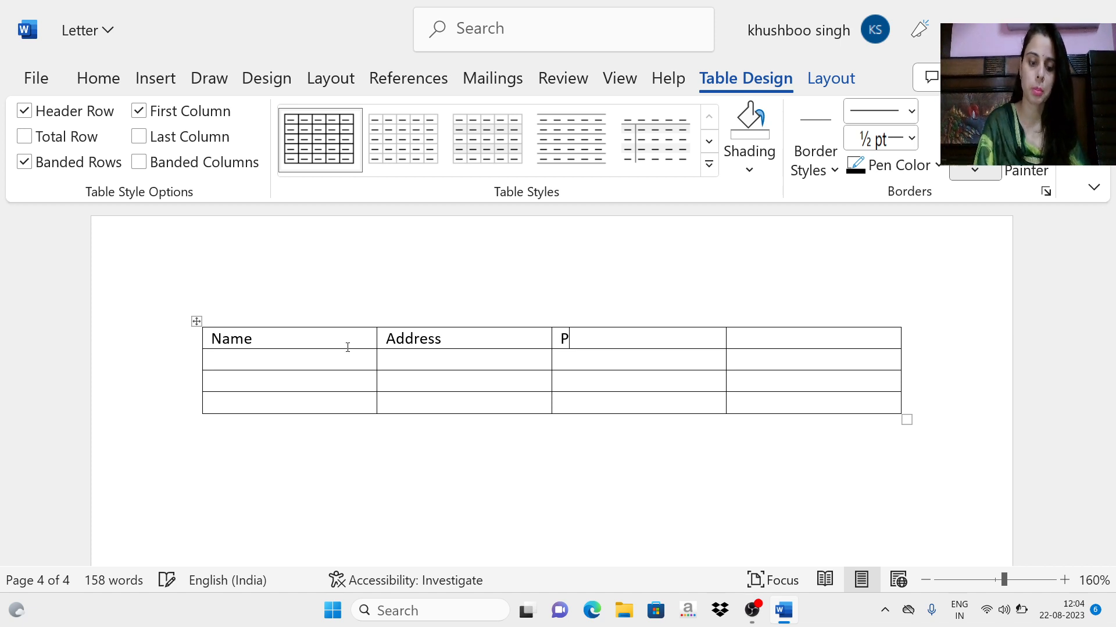
pyautogui.write('hone No.')
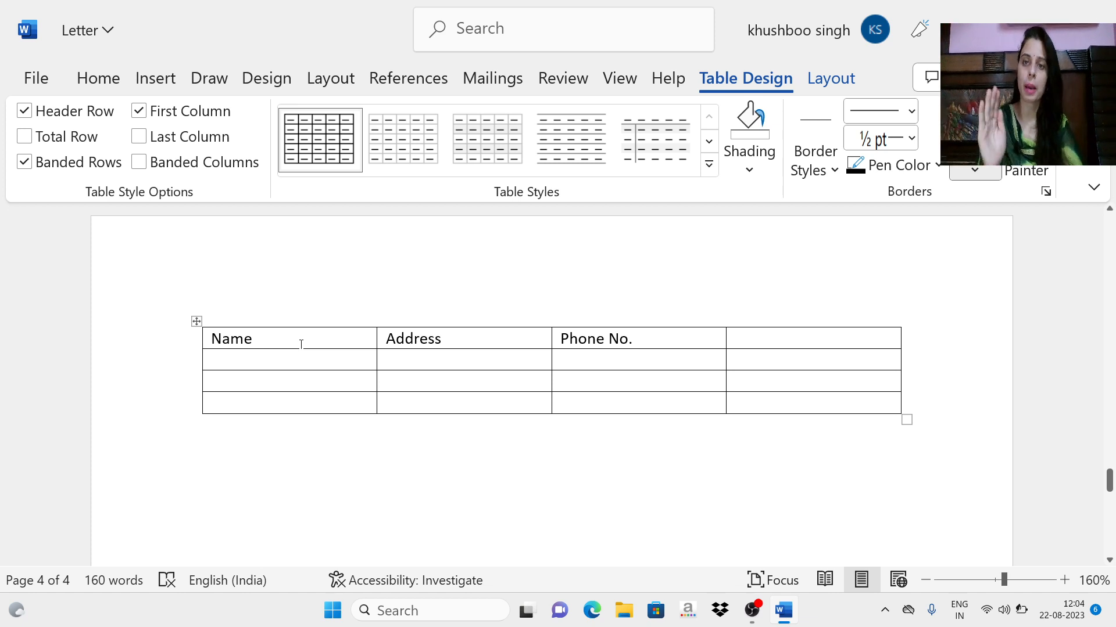
pyautogui.press('Tab')
pyautogui.press('Return')
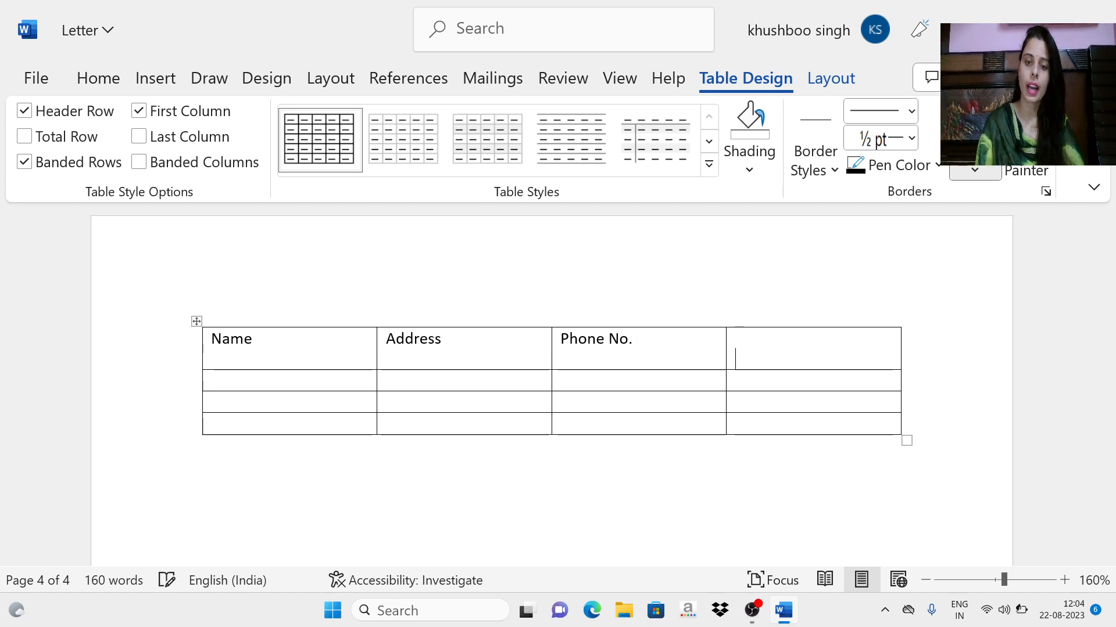
pyautogui.press('BackSpace')
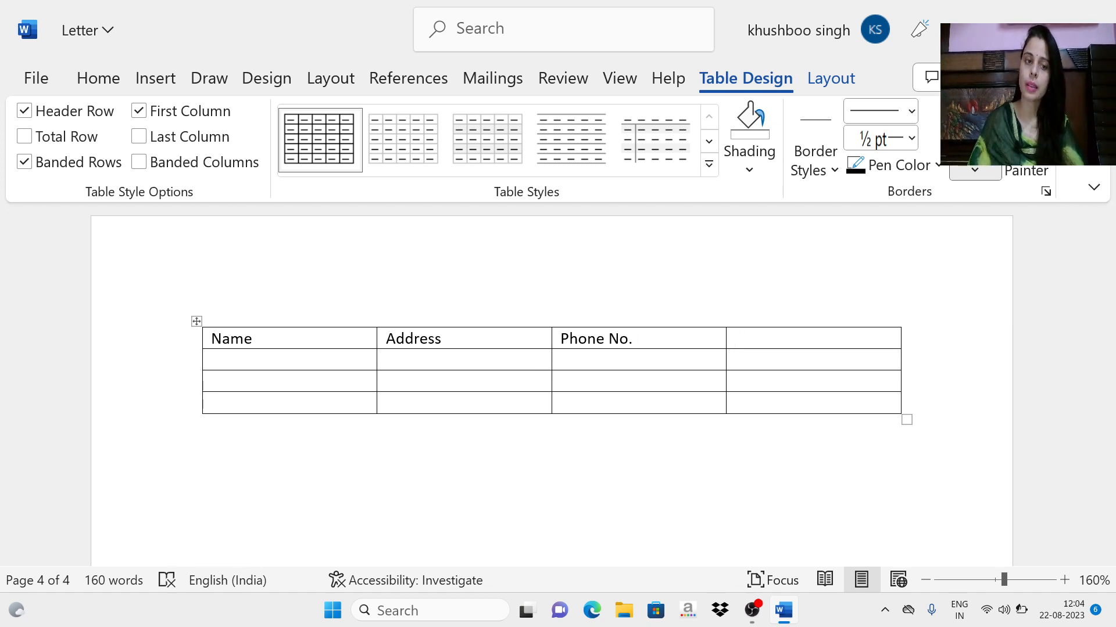
# Step: Apply the solid blue table style with white inner lines to the contact table and shade the cell below "Name" light gold
pyautogui.click(254, 366)
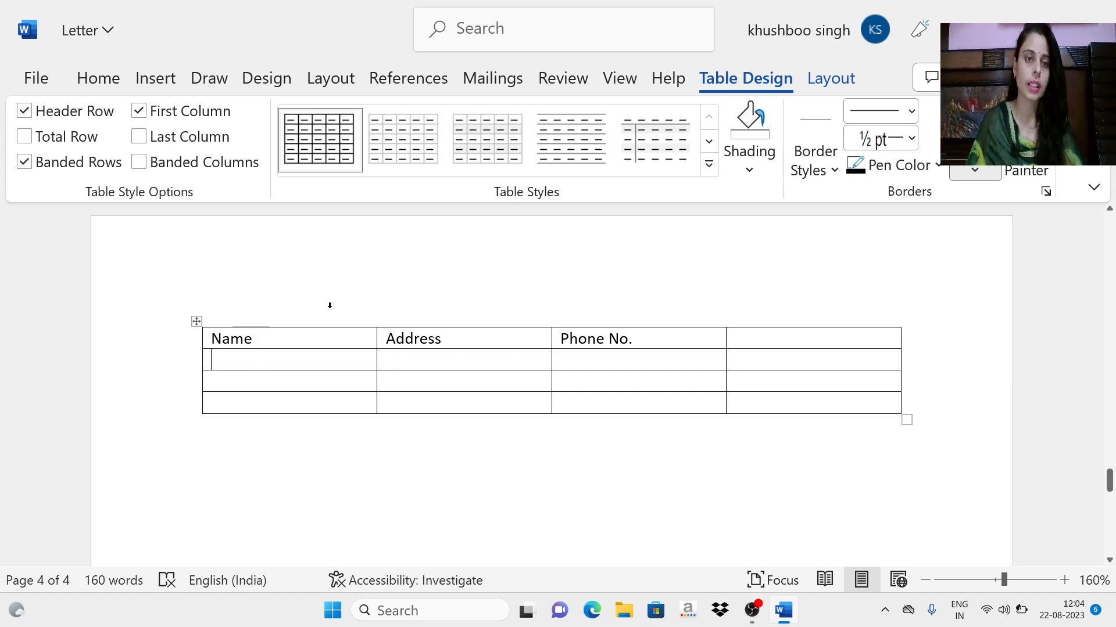
pyautogui.scroll(-2, 232, 270)
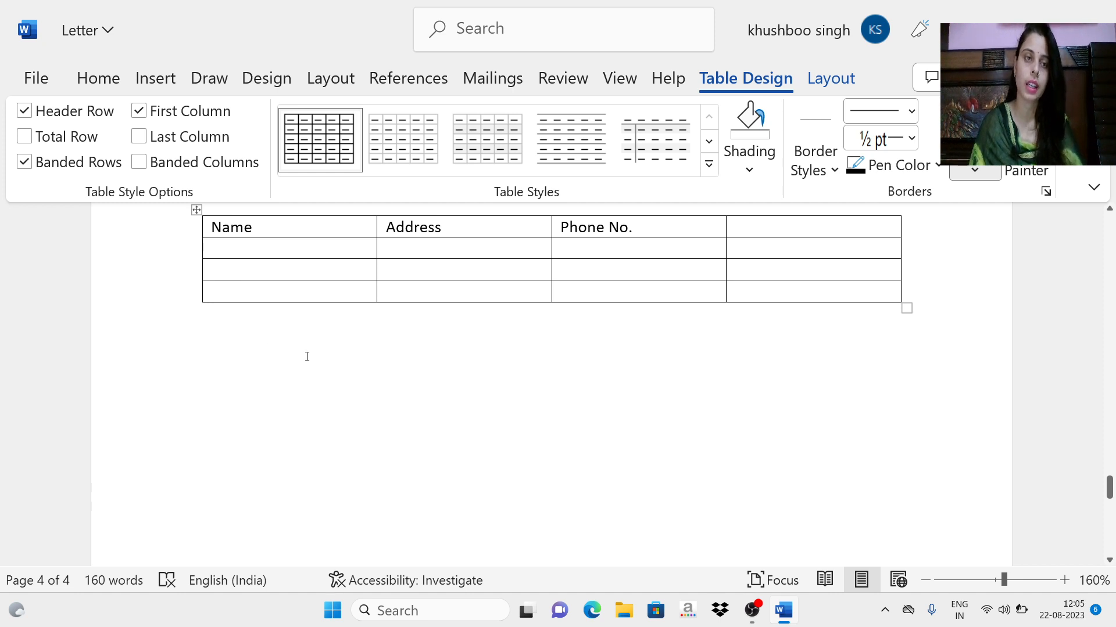
pyautogui.scroll(2, 306, 356)
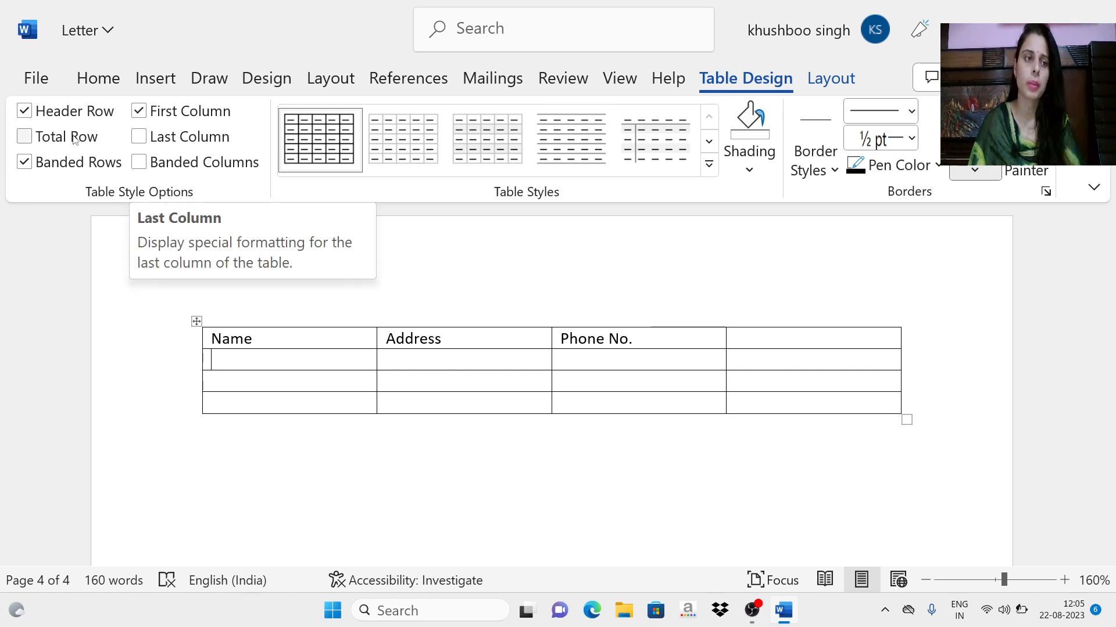
pyautogui.click(24, 138)
pyautogui.click(23, 137)
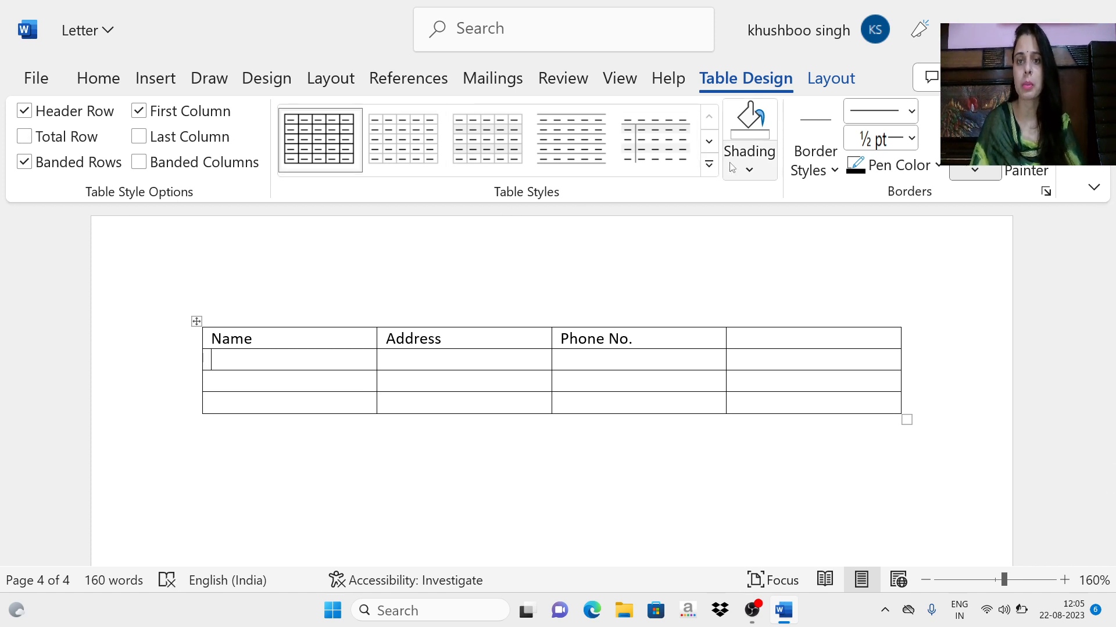
pyautogui.click(709, 165)
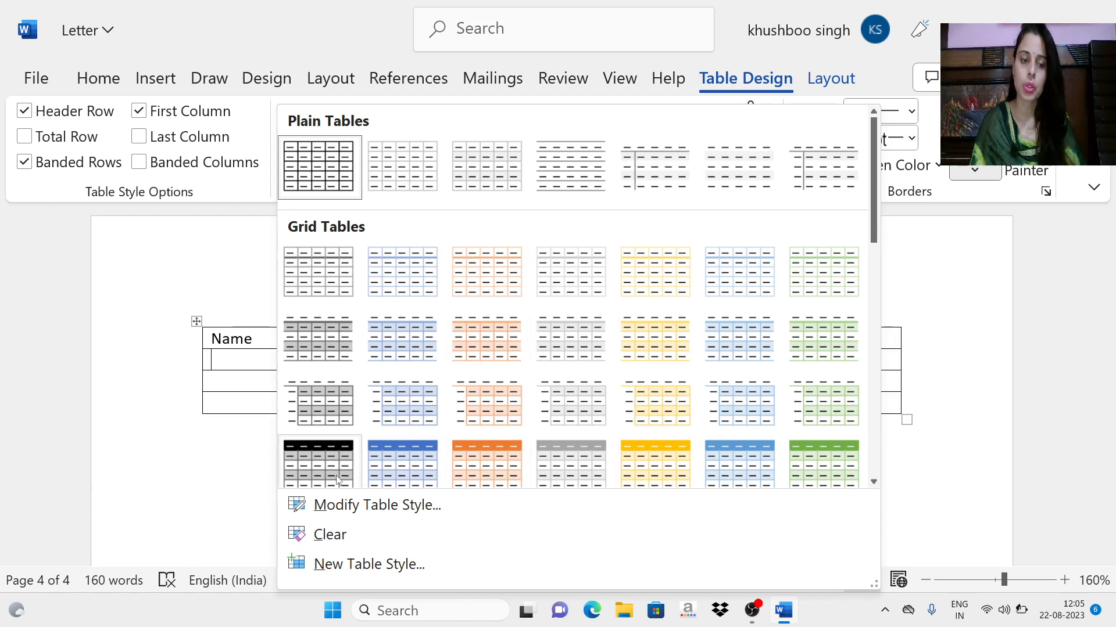
pyautogui.scroll(-6, 320, 468)
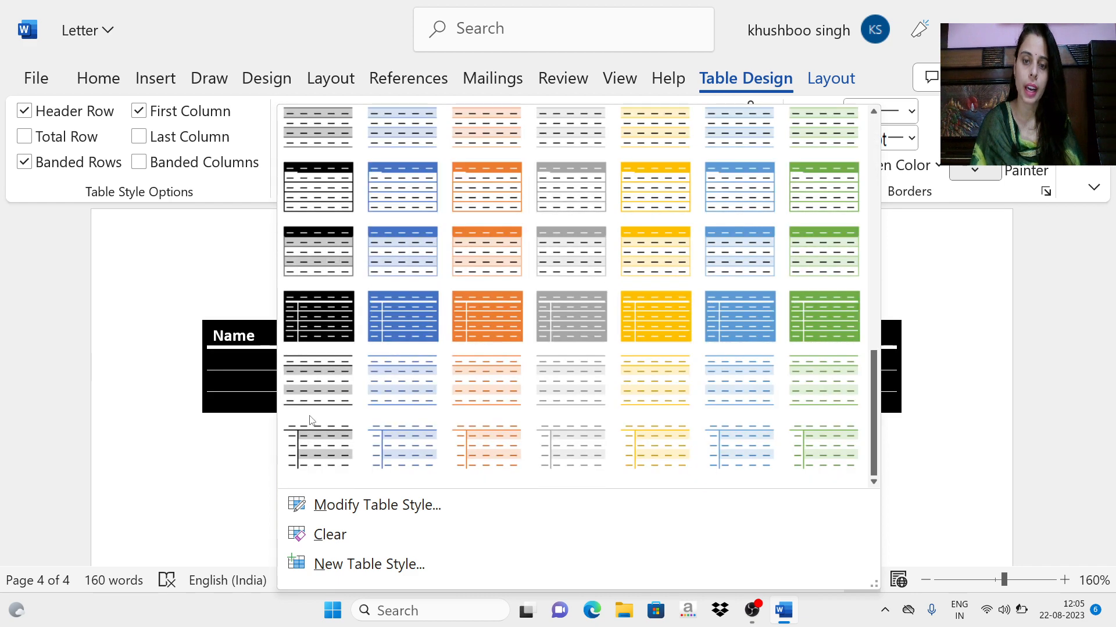
pyautogui.click(410, 326)
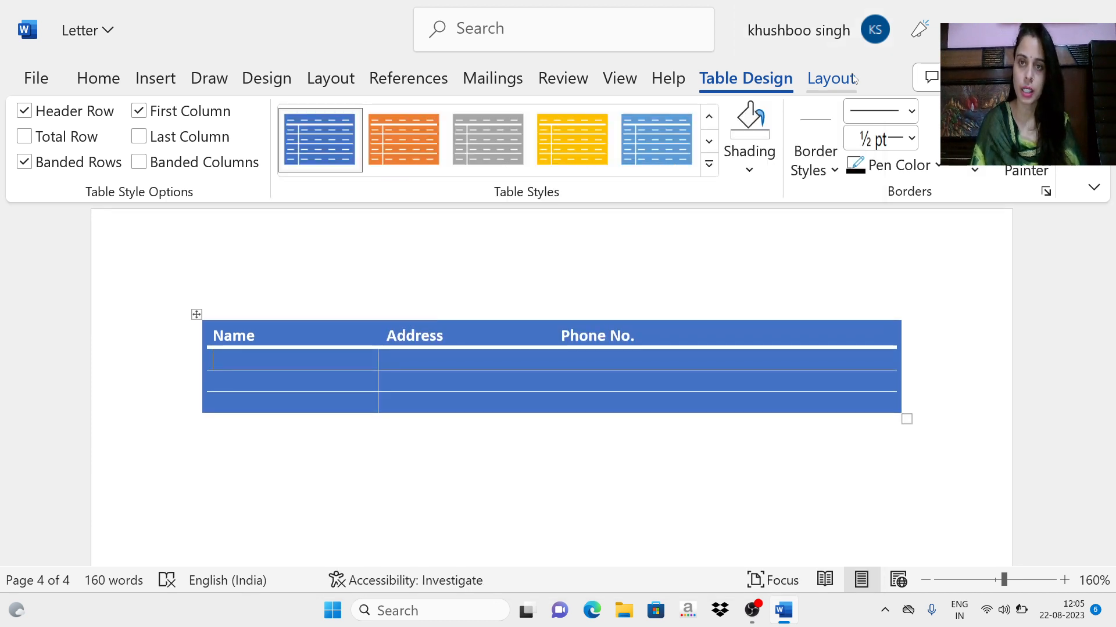
pyautogui.click(757, 176)
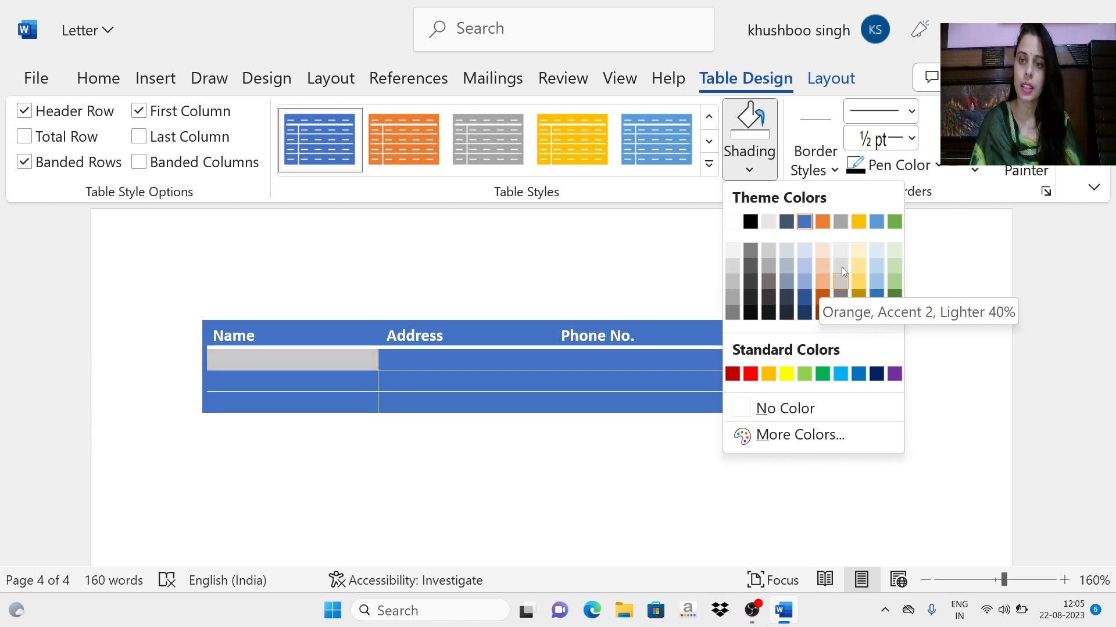
pyautogui.click(863, 278)
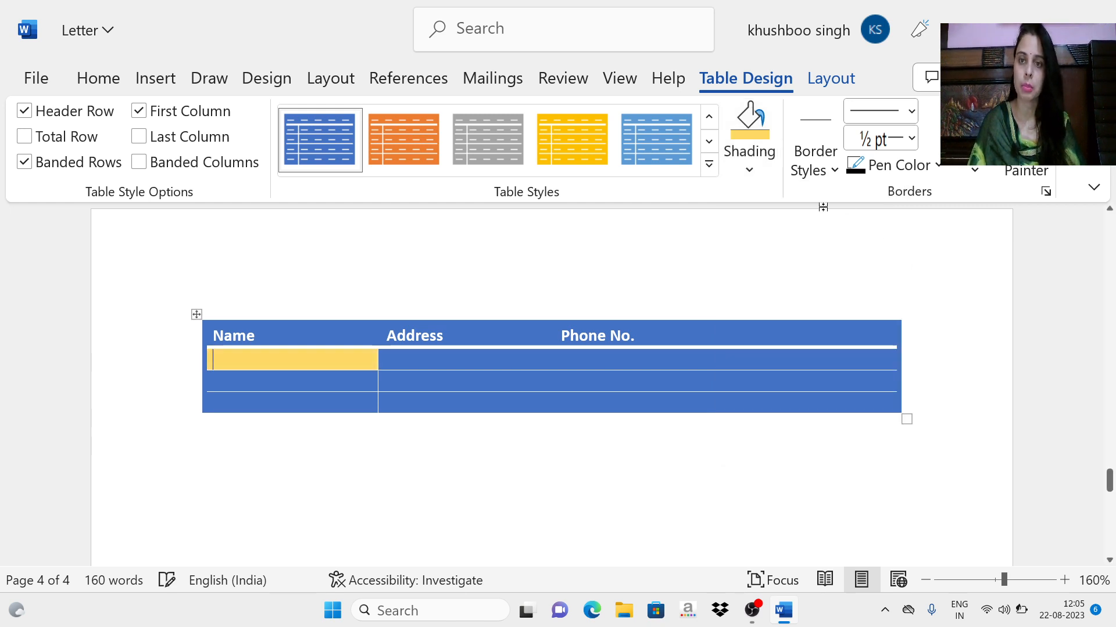
# Step: Choose the black ½ pt double-line border style and apply it as the top border of the gold cell
pyautogui.click(816, 165)
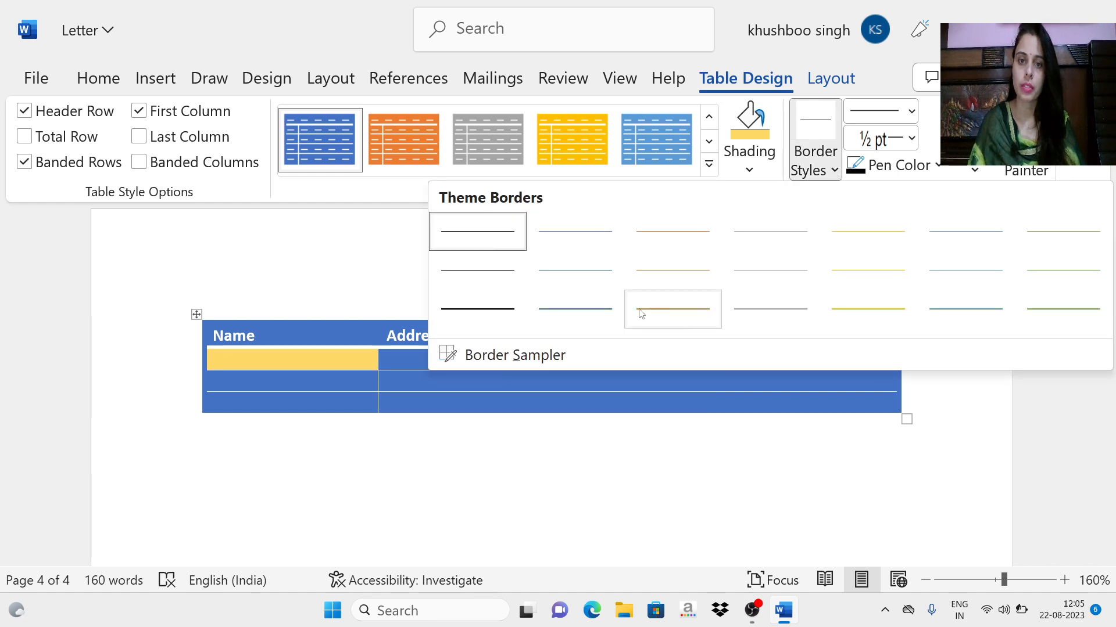
pyautogui.click(480, 310)
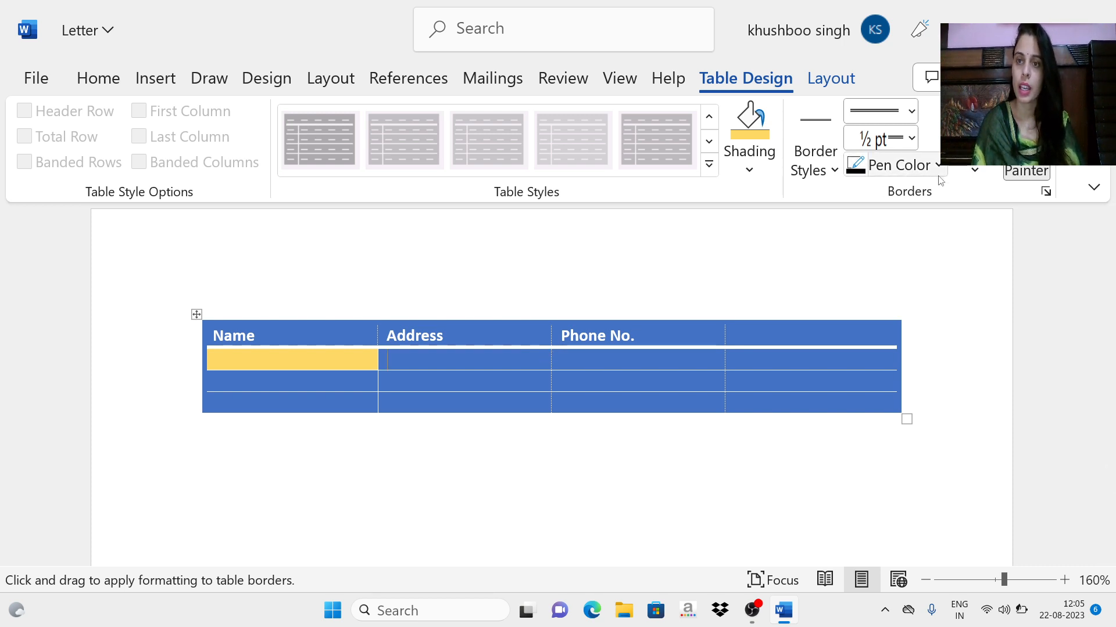
pyautogui.click(974, 170)
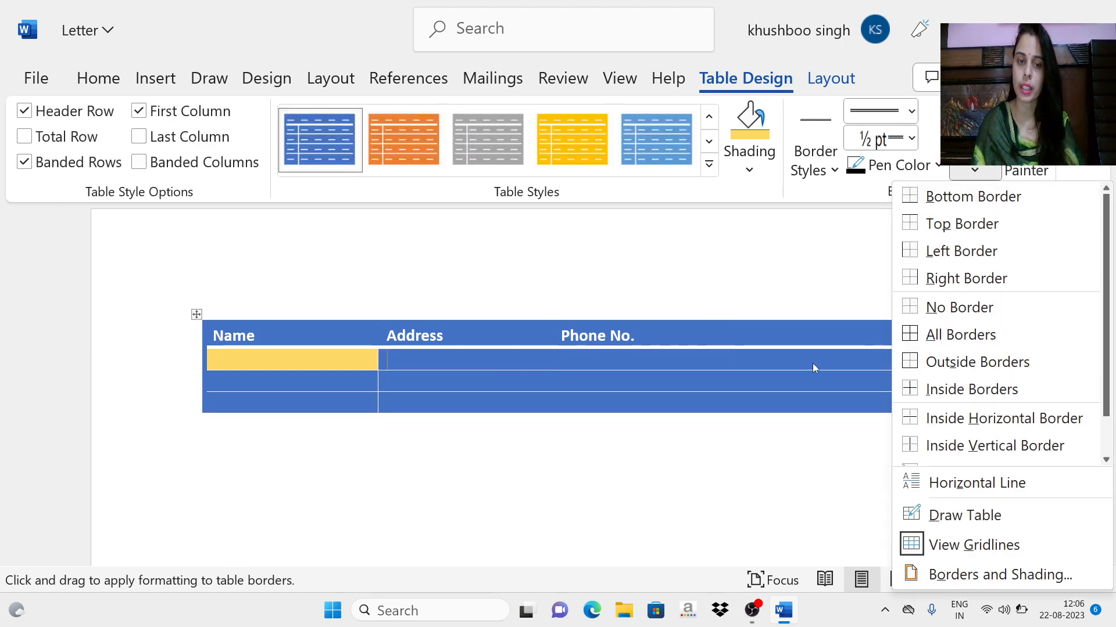
pyautogui.click(449, 342)
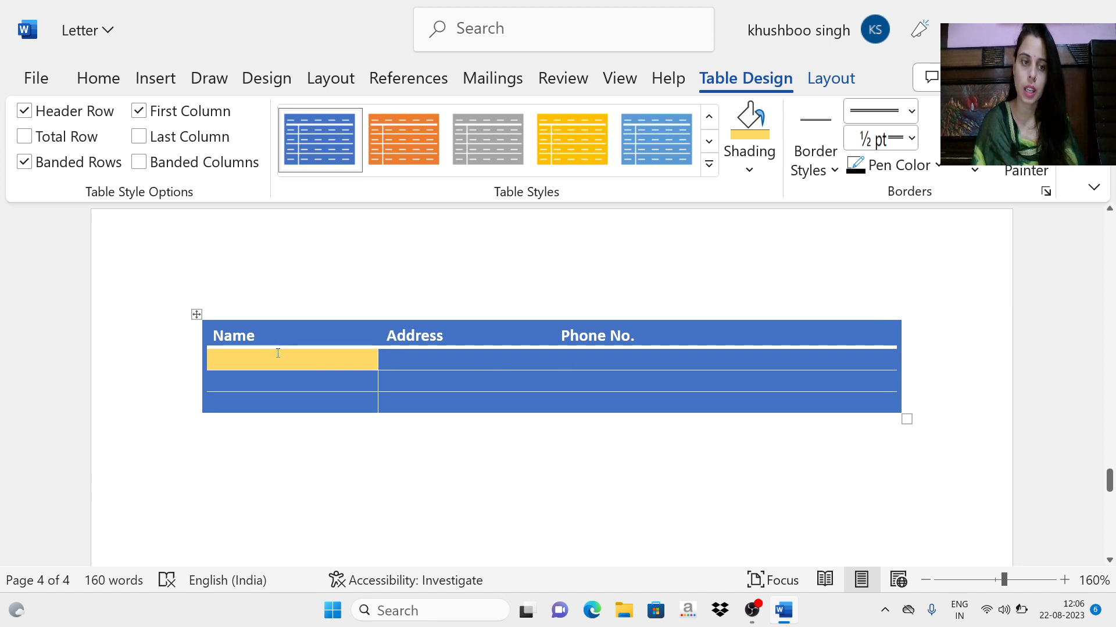
pyautogui.click(974, 170)
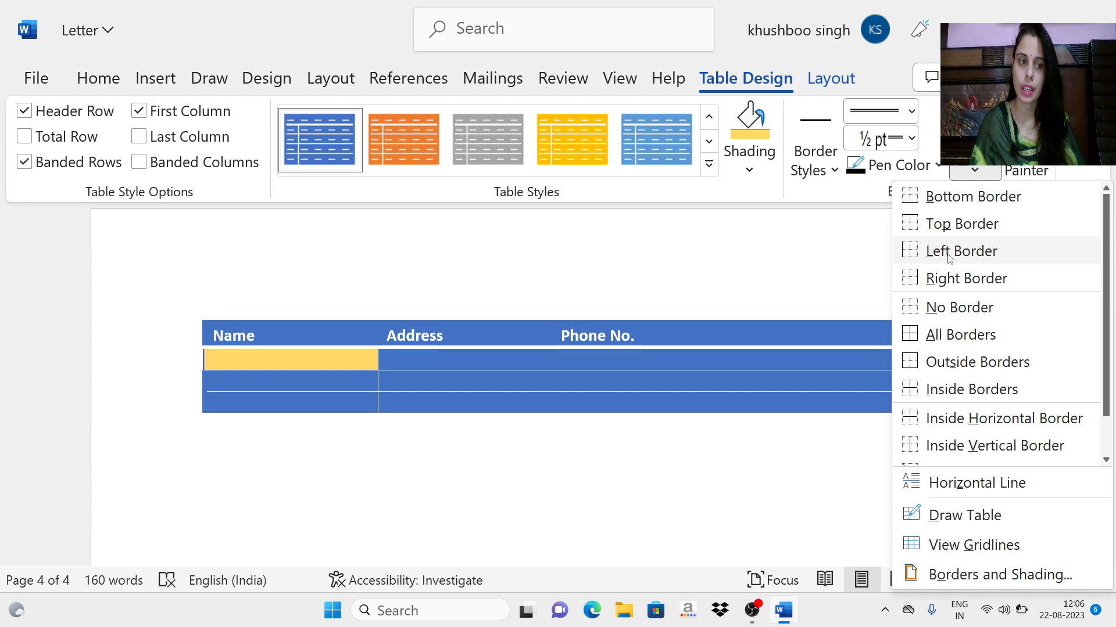
pyautogui.click(937, 227)
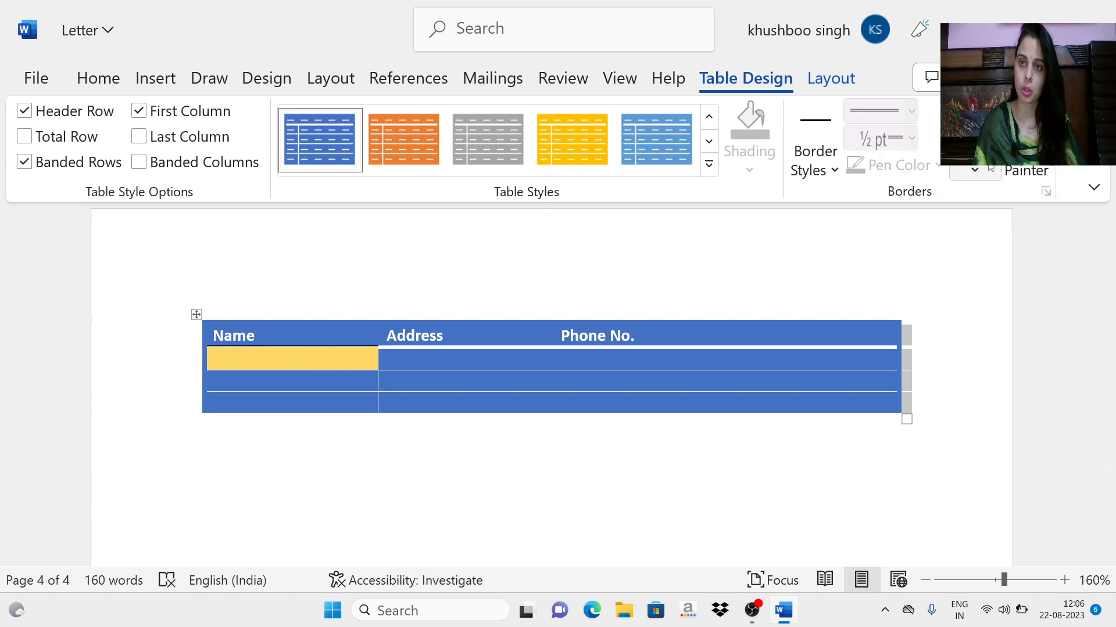
# Step: Apply all borders to the gold cell below "Name" with the double-line style
pyautogui.click(990, 171)
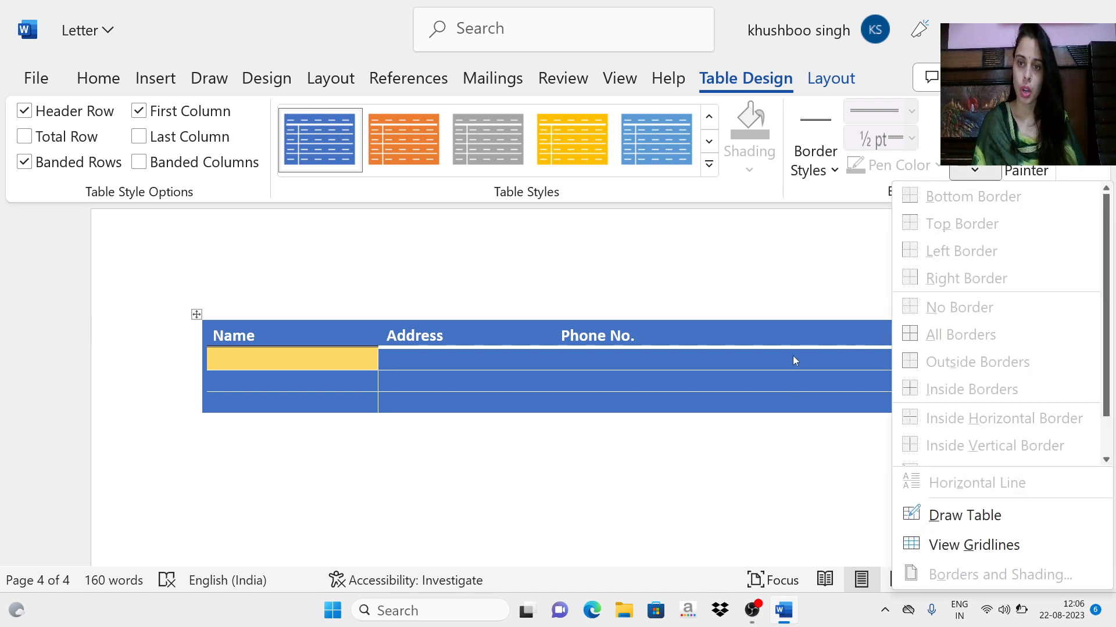
pyautogui.click(611, 379)
pyautogui.click(346, 357)
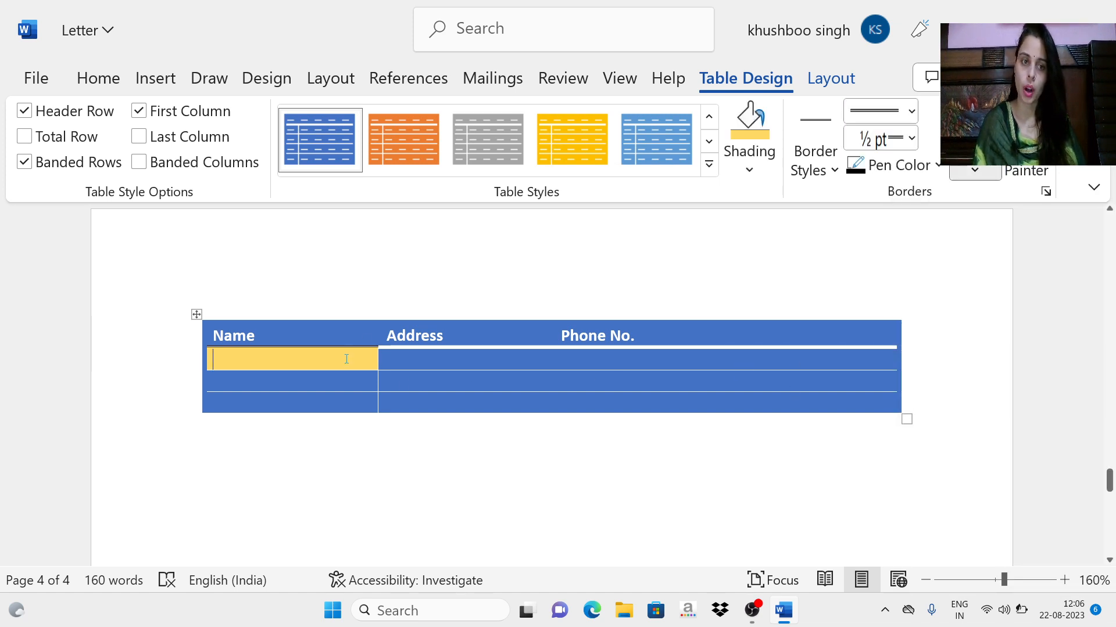
pyautogui.click(974, 170)
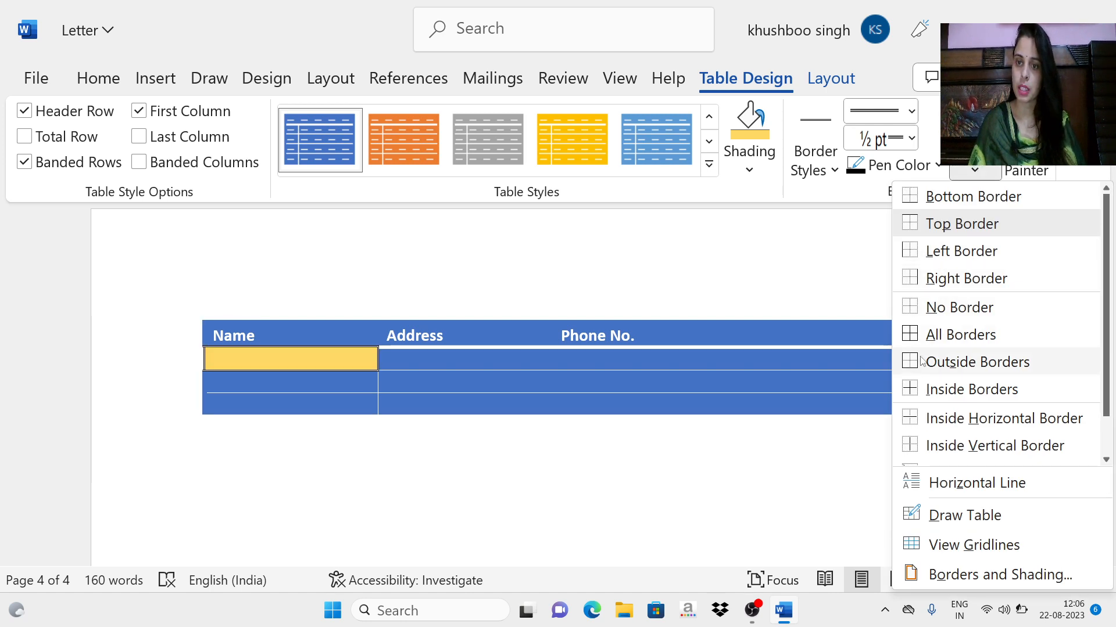
pyautogui.click(931, 337)
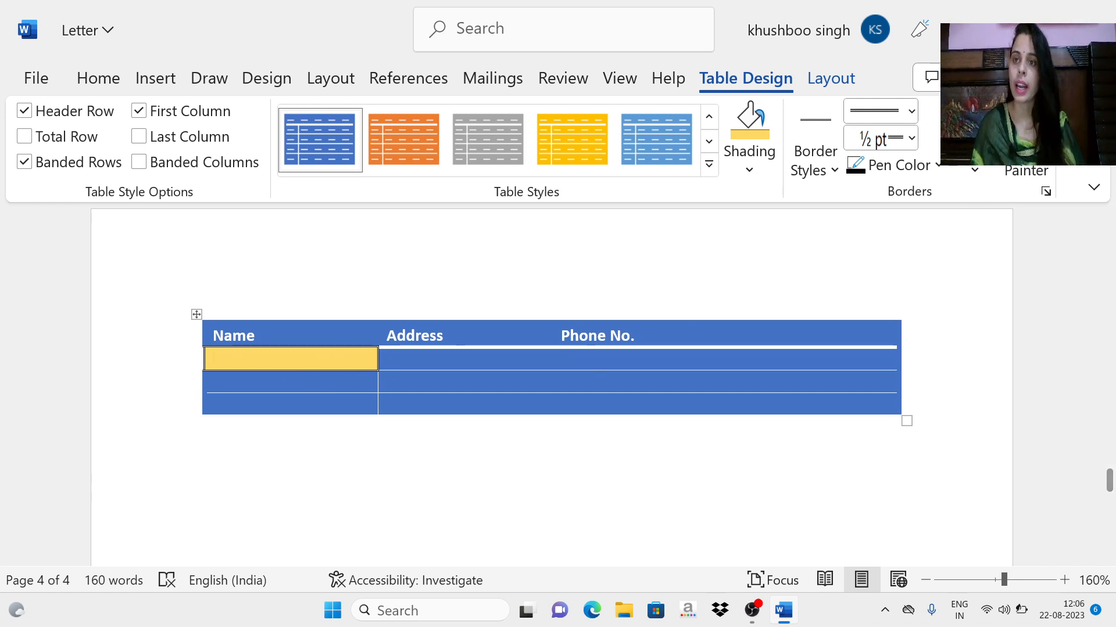
# Step: Use the Border Painter to add double lines above and below the first cell under "Address" and below the second one
pyautogui.click(1026, 146)
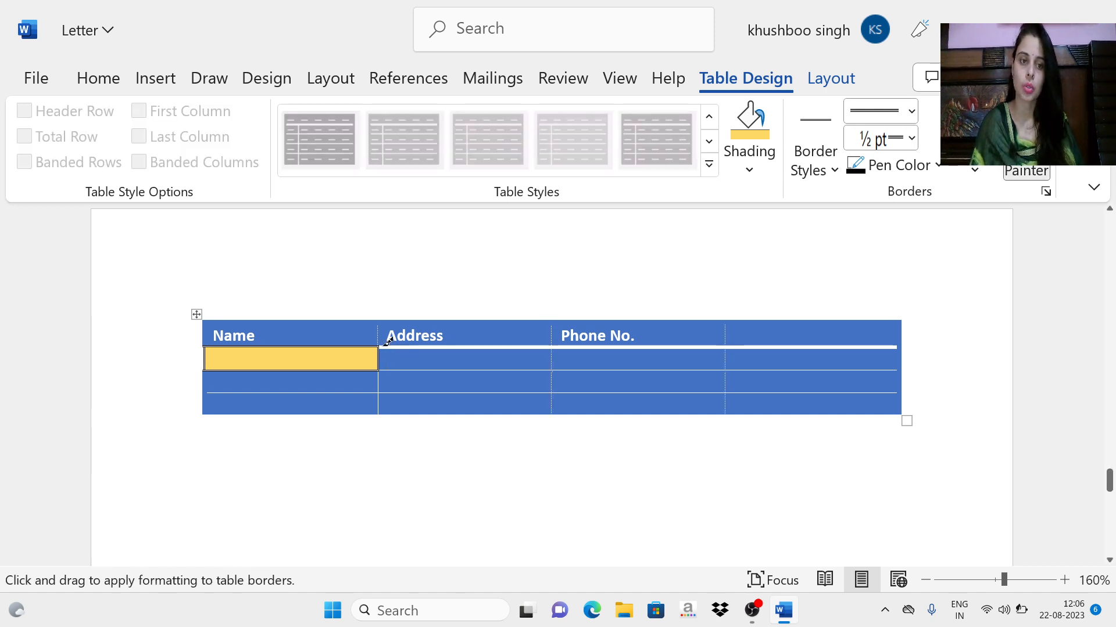
pyautogui.click(423, 347)
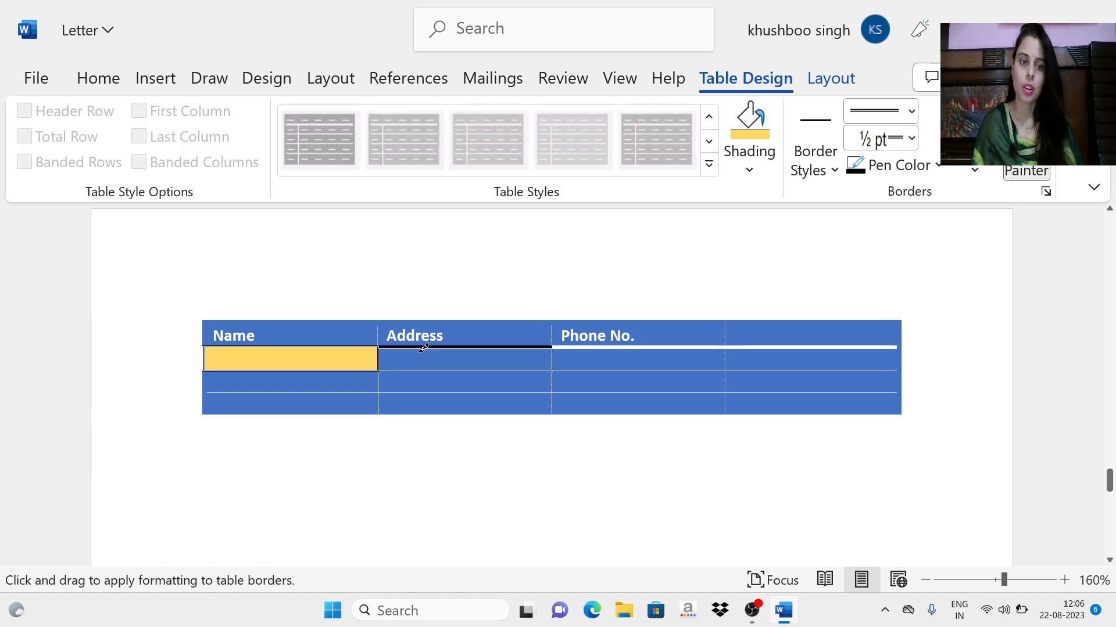
pyautogui.click(462, 370)
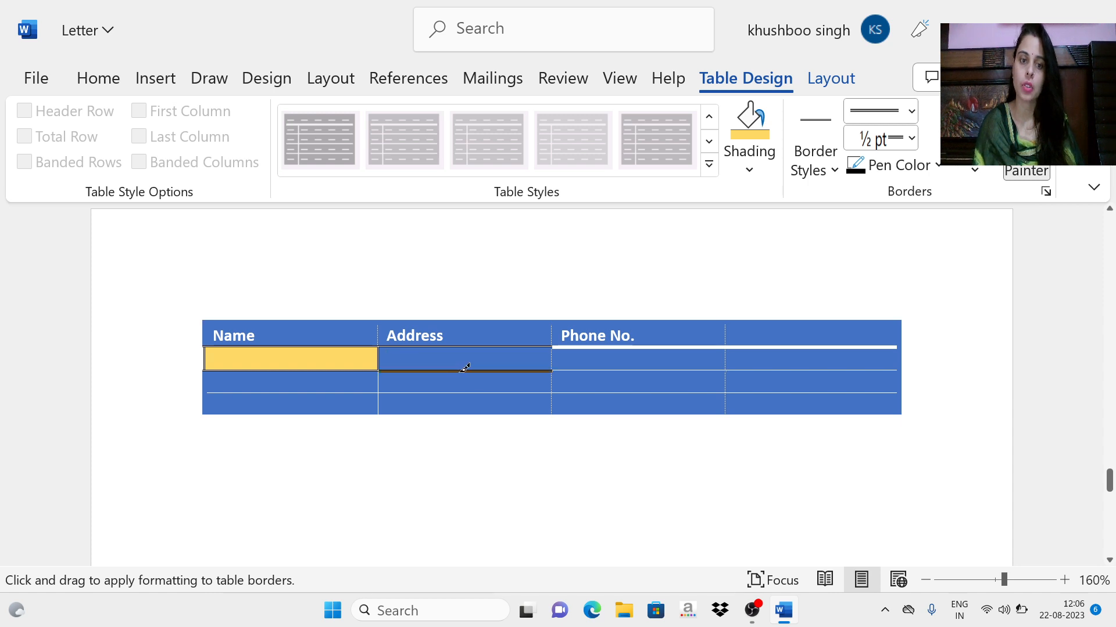
pyautogui.click(396, 390)
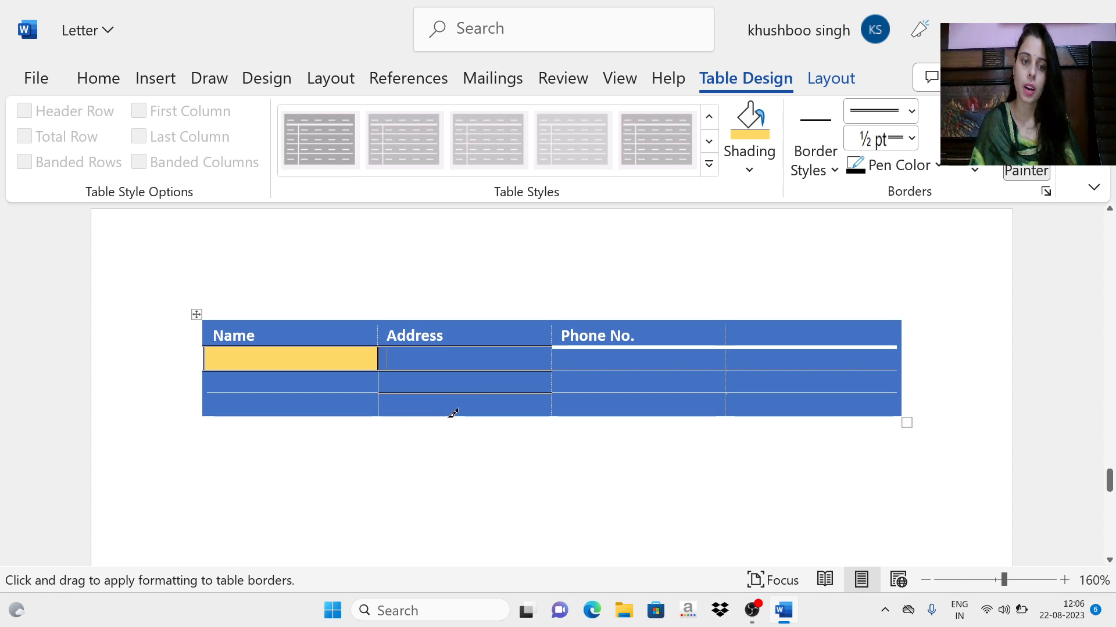
pyautogui.press('Escape')
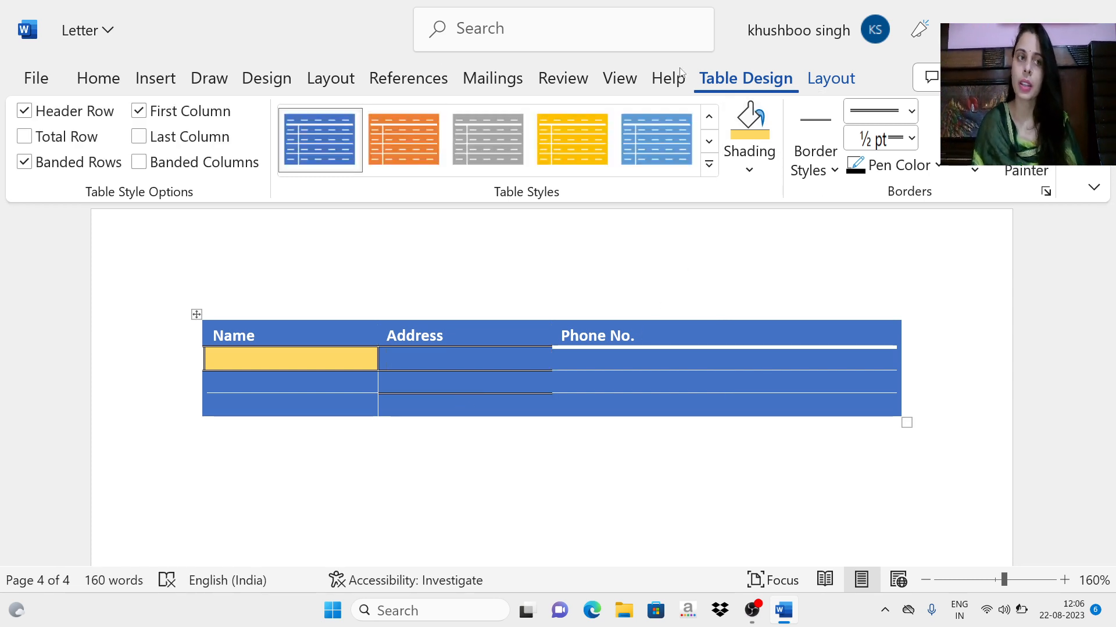
# Step: Add two empty lines below the contact table on page 4
pyautogui.click(156, 79)
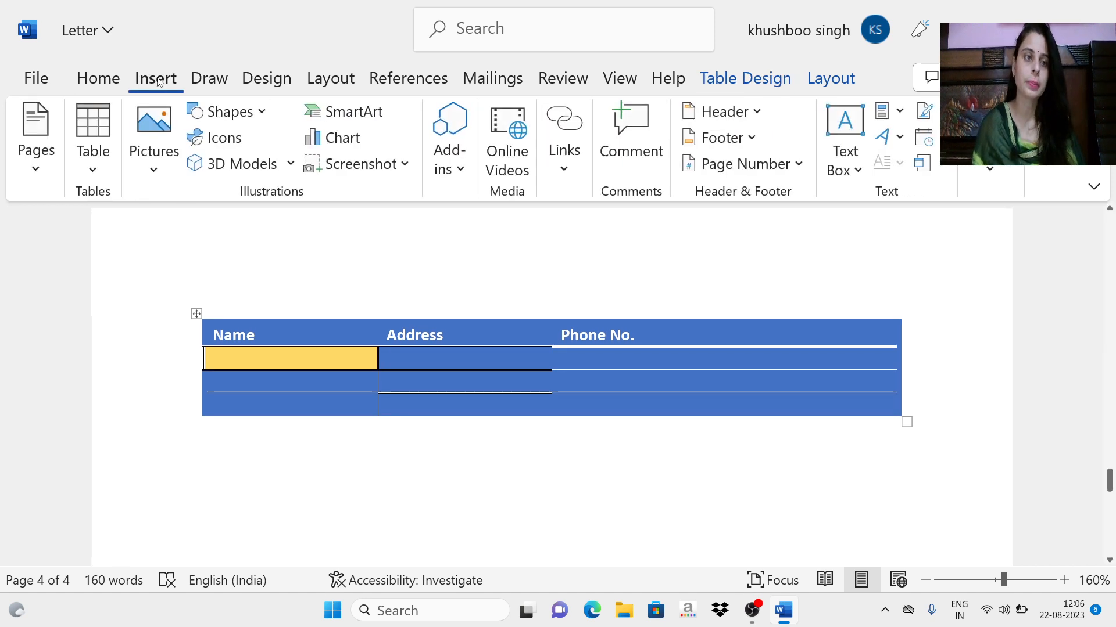
pyautogui.click(87, 152)
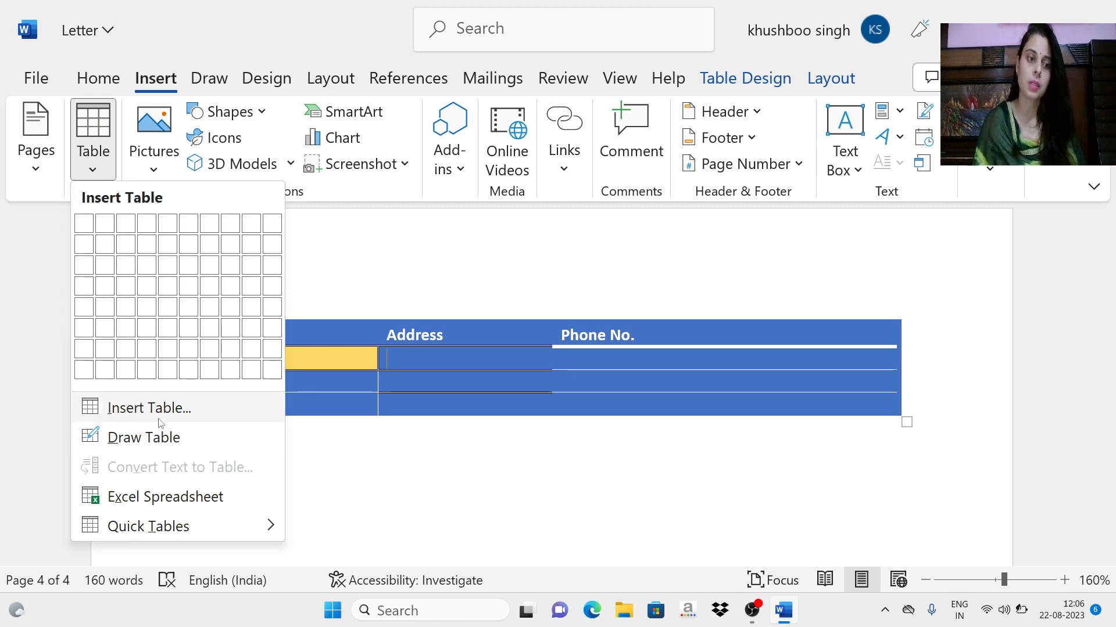
pyautogui.scroll(-3, 511, 419)
pyautogui.click(344, 369)
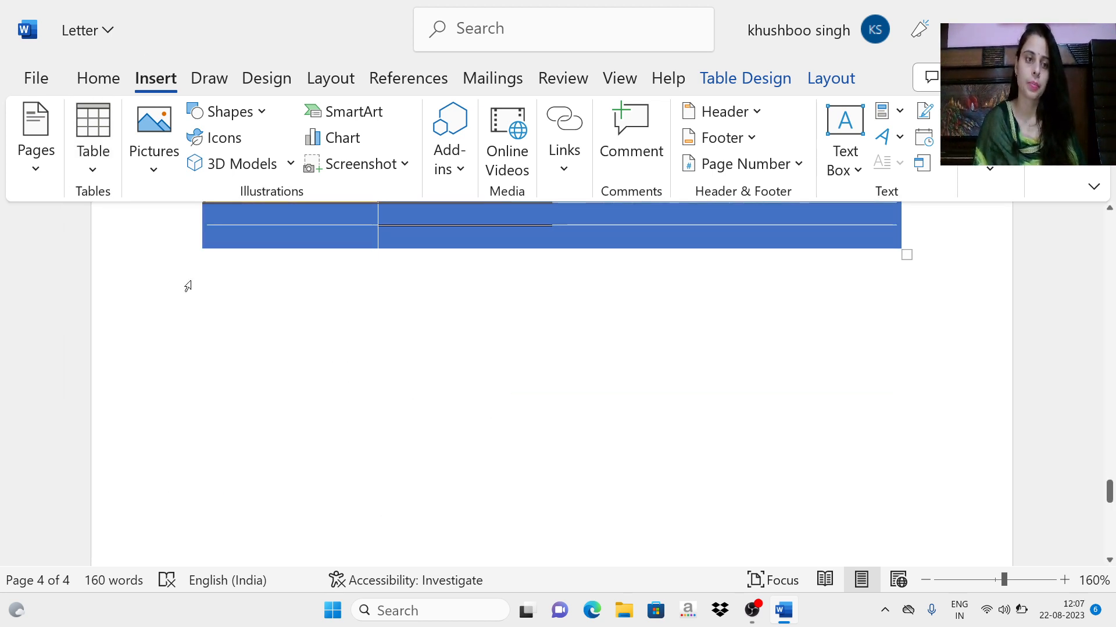
pyautogui.click(239, 299)
pyautogui.press('Return')
pyautogui.press('Return')
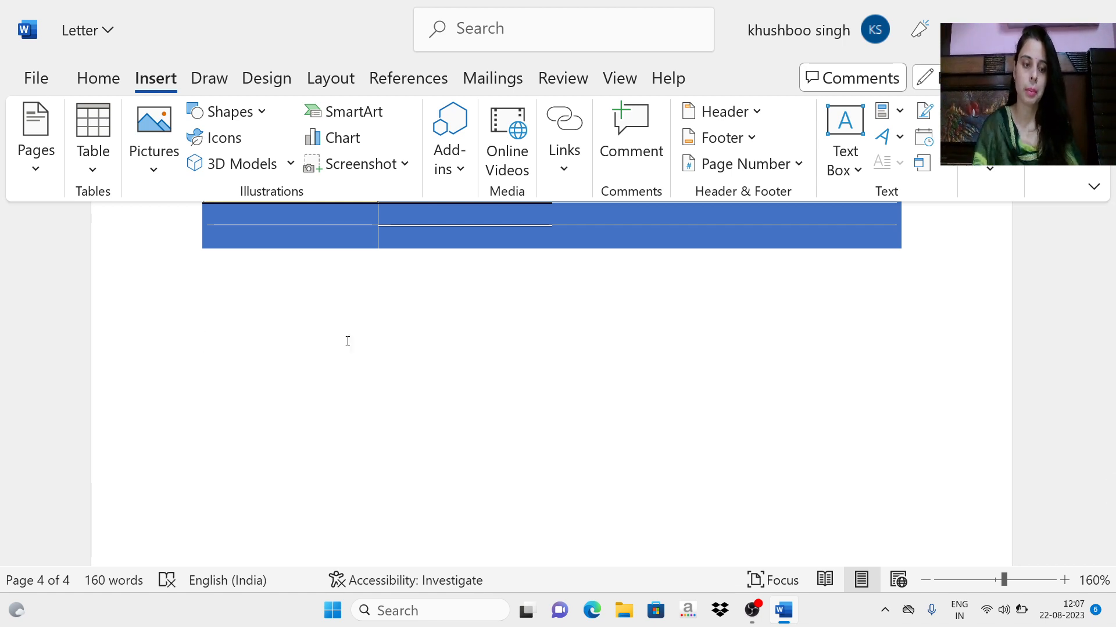
# Step: Remove the two empty lines below the contact table and add the label "Table 2" there, followed by a new line
pyautogui.press('BackSpace')
pyautogui.press('BackSpace')
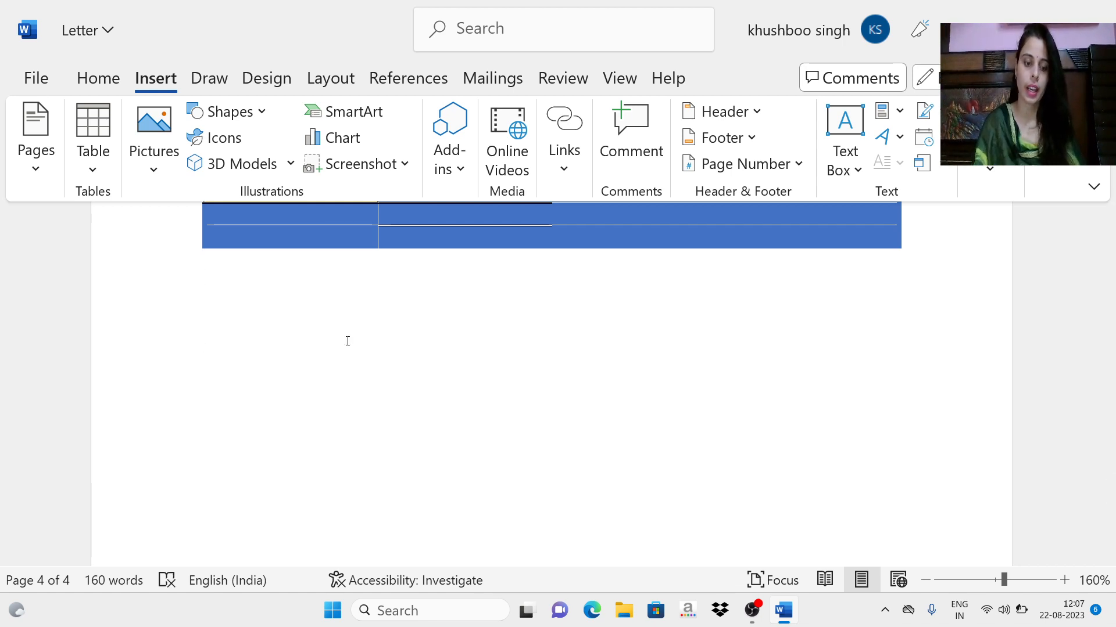
pyautogui.write('Table 2')
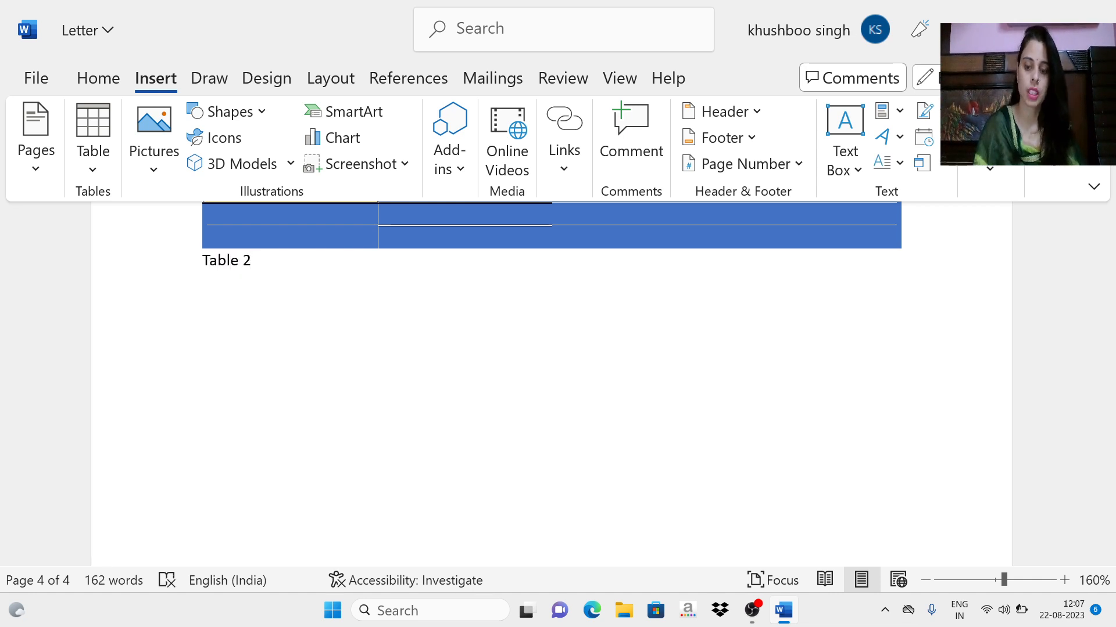
pyautogui.press('Return')
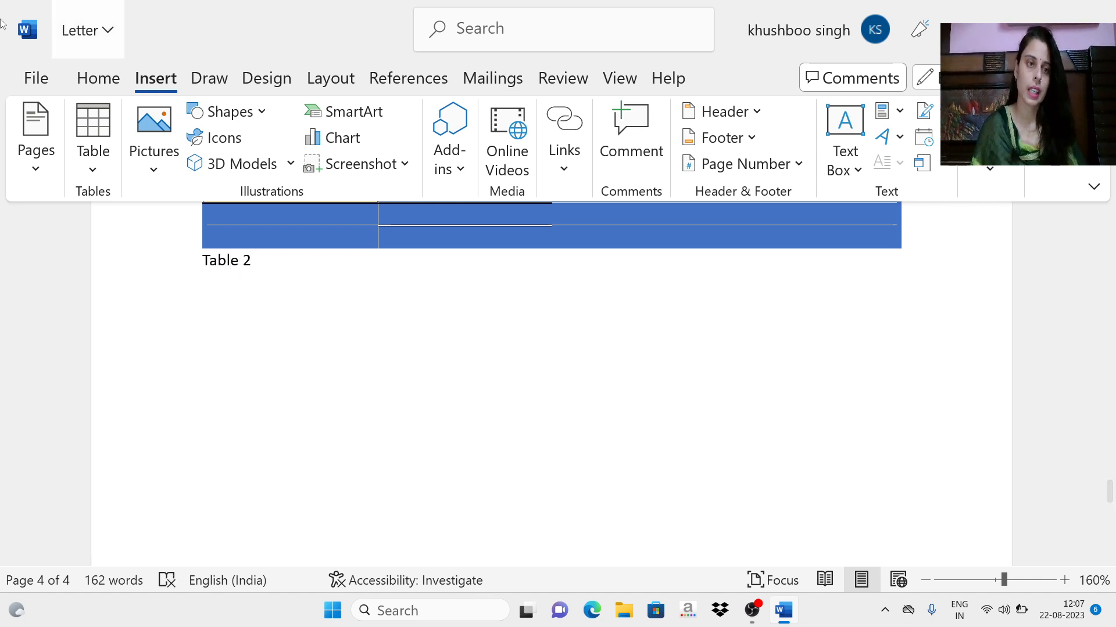
# Step: Insert a table with 5 columns and 2 rows under the "Table 2" label, keeping the fixed column width on Auto
pyautogui.click(94, 171)
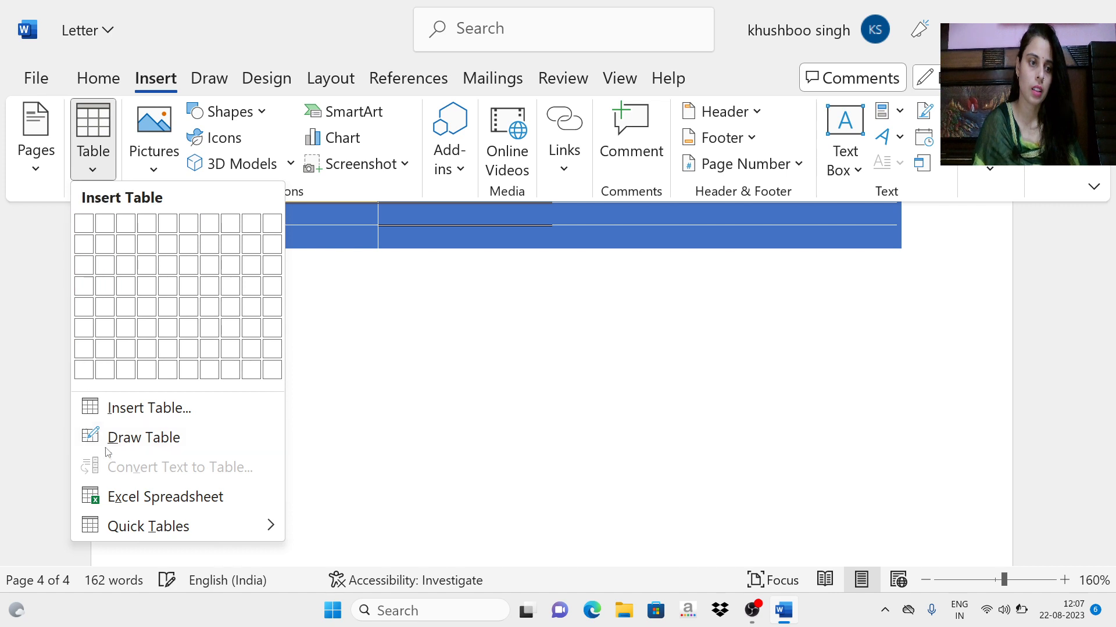
pyautogui.click(108, 408)
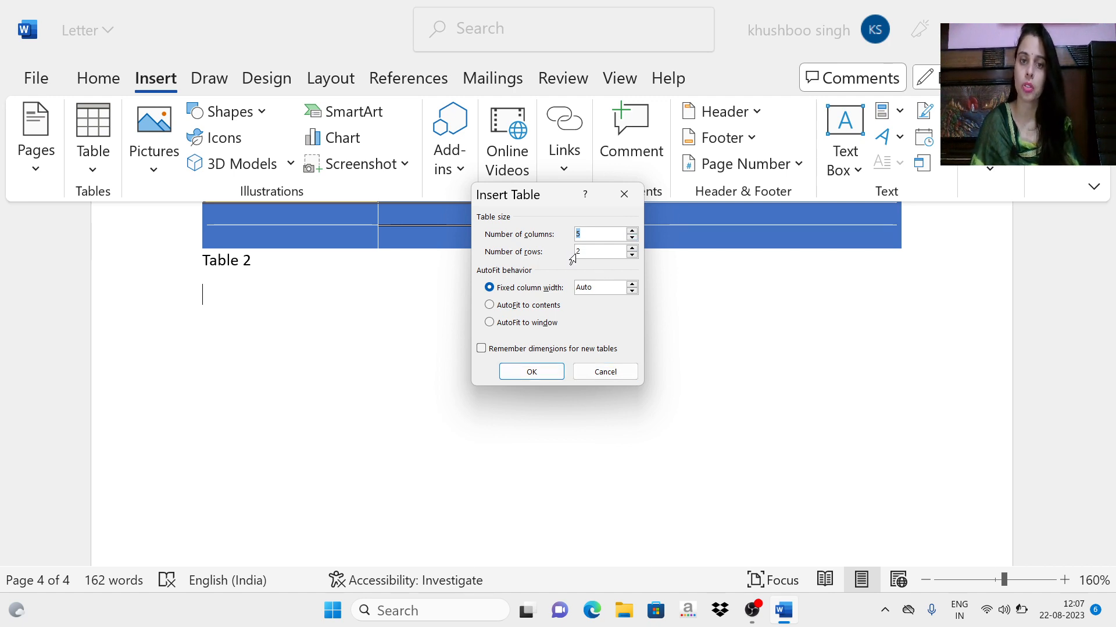
pyautogui.click(636, 290)
pyautogui.click(632, 291)
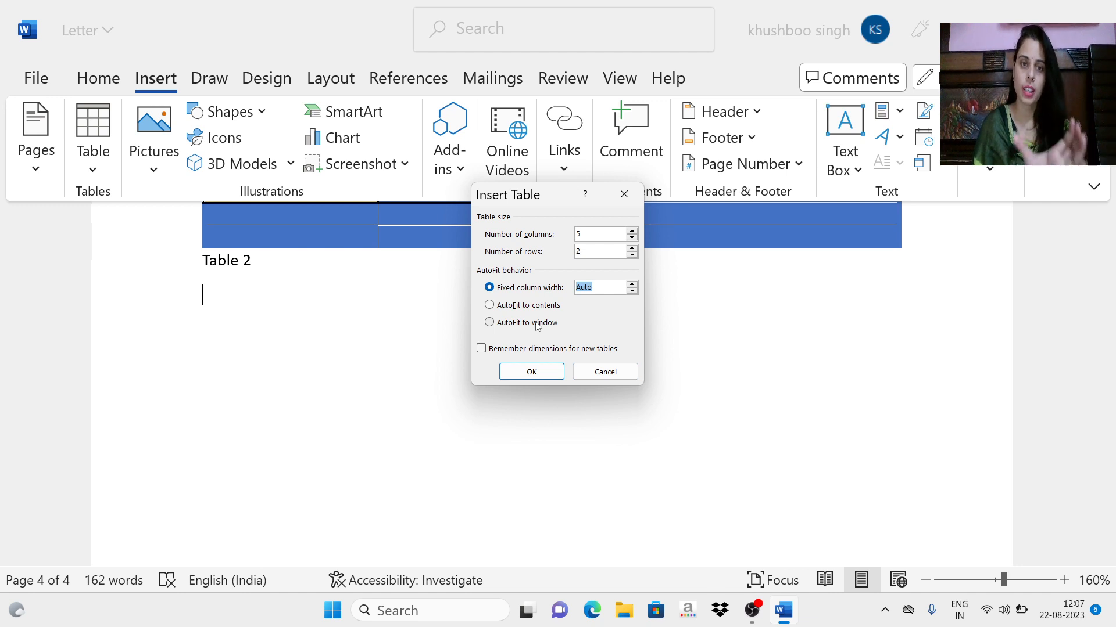
pyautogui.click(532, 372)
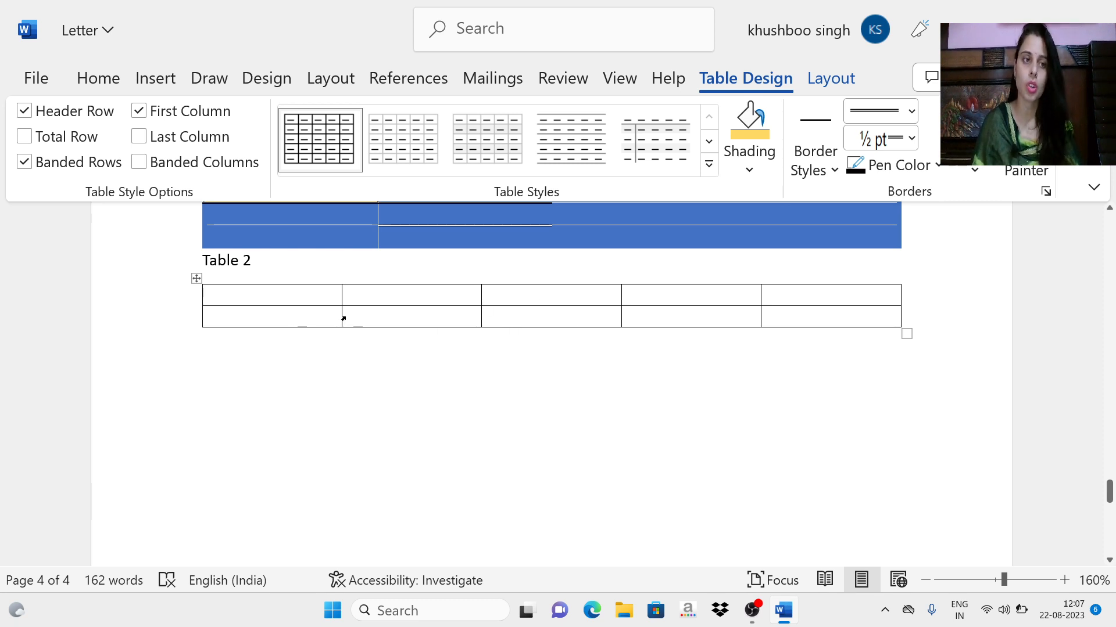
# Step: Add the label "Table 3" directly below the five-column table, followed by a new line
pyautogui.click(271, 350)
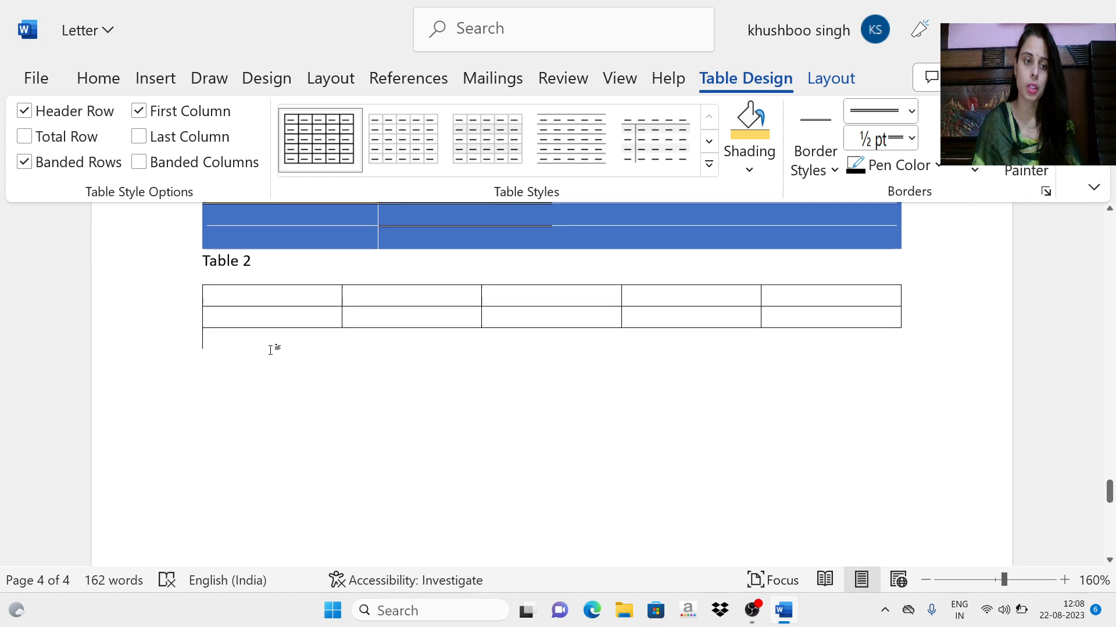
pyautogui.write('Table 3')
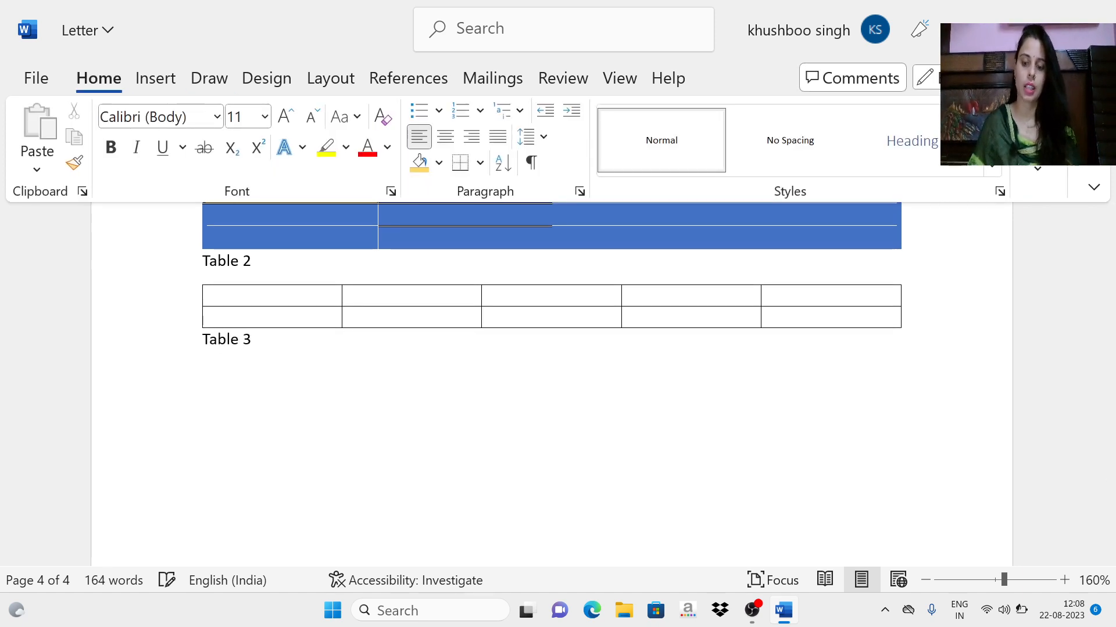
pyautogui.press('Return')
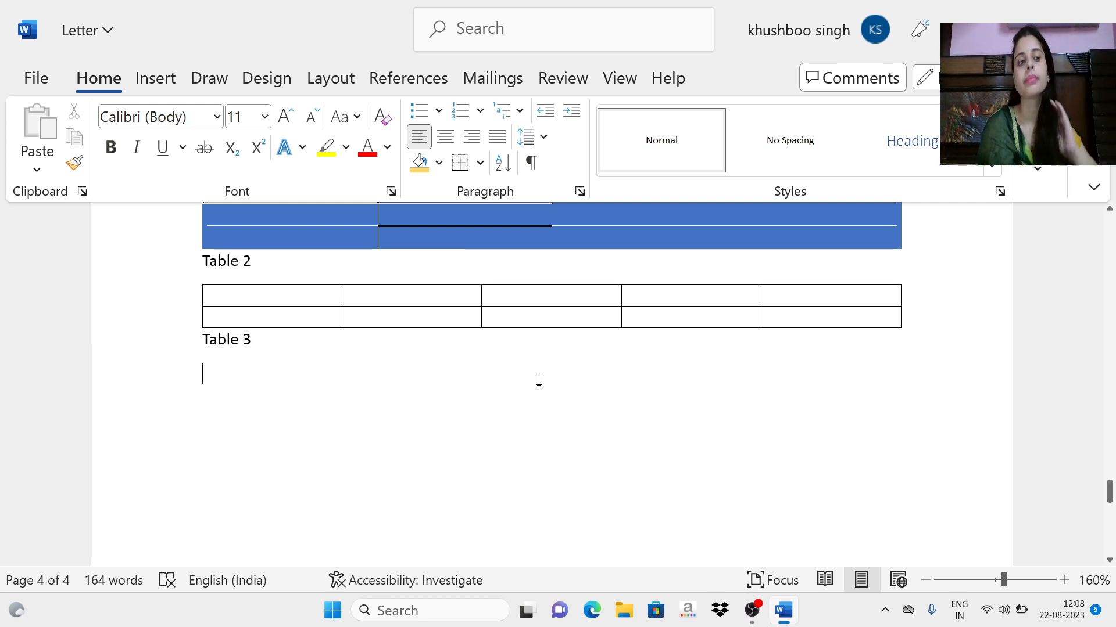
# Step: Use Draw Table to draw a full-width table frame under "Table 3" and divide it into three rows with two horizontal lines
pyautogui.click(156, 81)
pyautogui.click(92, 164)
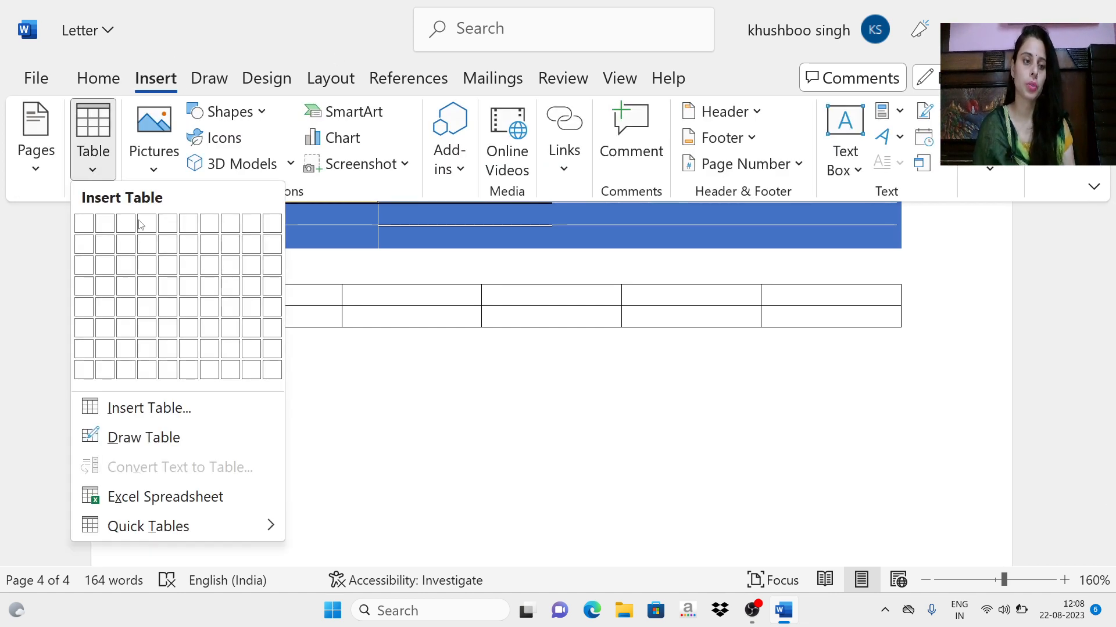
pyautogui.click(133, 437)
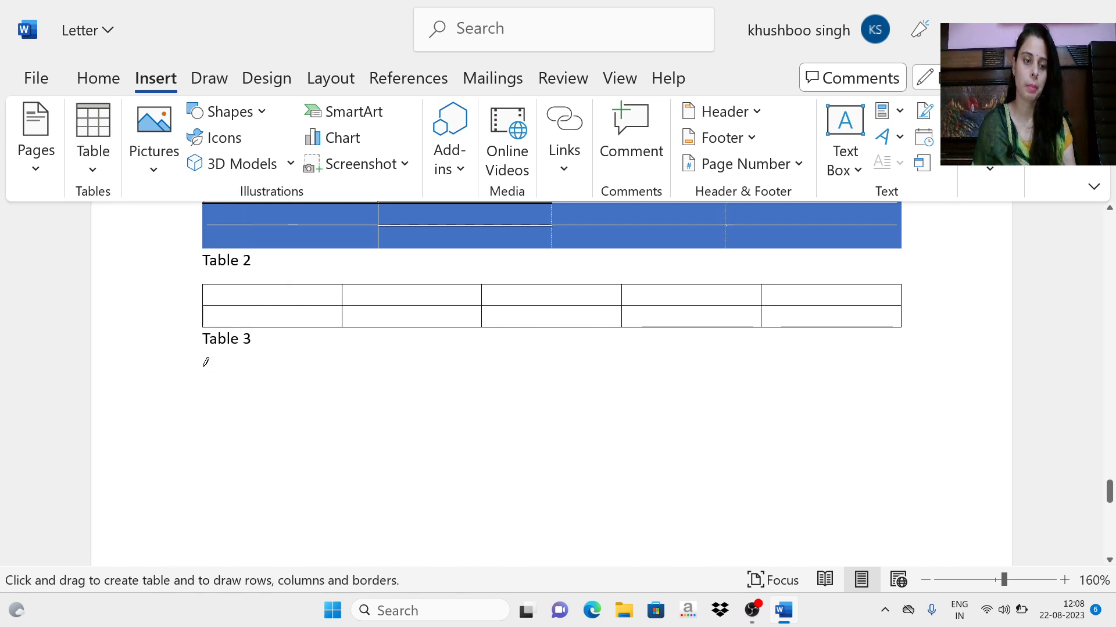
pyautogui.moveTo(204, 366)
pyautogui.mouseDown()
pyautogui.moveTo(603, 388)
pyautogui.moveTo(922, 434)
pyautogui.moveTo(886, 401)
pyautogui.moveTo(904, 408)
pyautogui.moveTo(902, 448)
pyautogui.mouseUp()
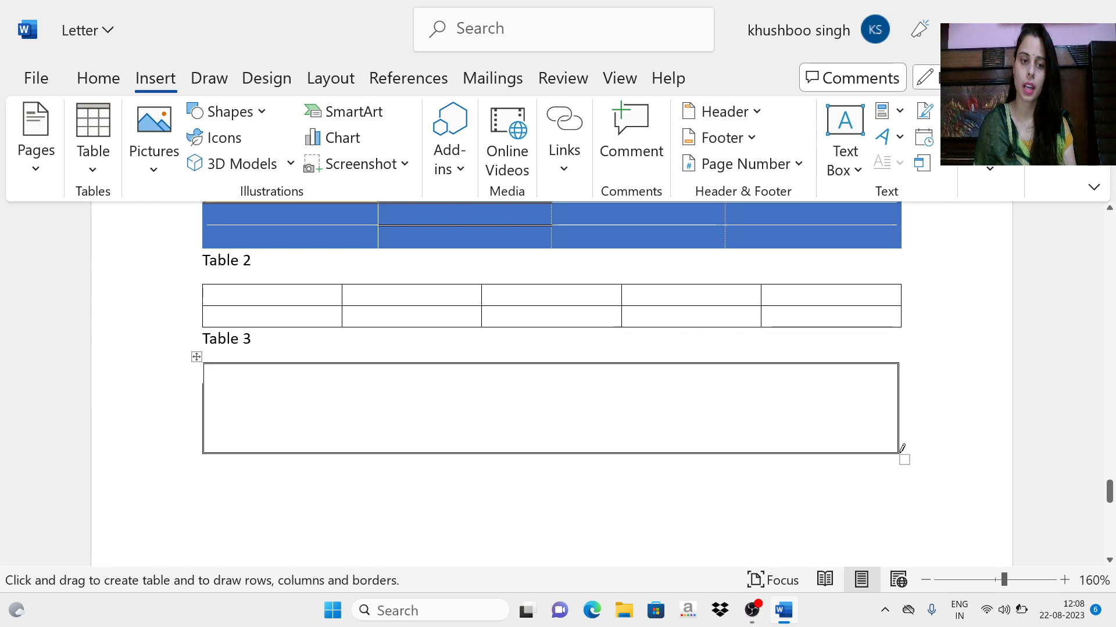
pyautogui.moveTo(206, 382)
pyautogui.mouseDown()
pyautogui.moveTo(663, 369)
pyautogui.moveTo(816, 391)
pyautogui.moveTo(898, 376)
pyautogui.mouseUp()
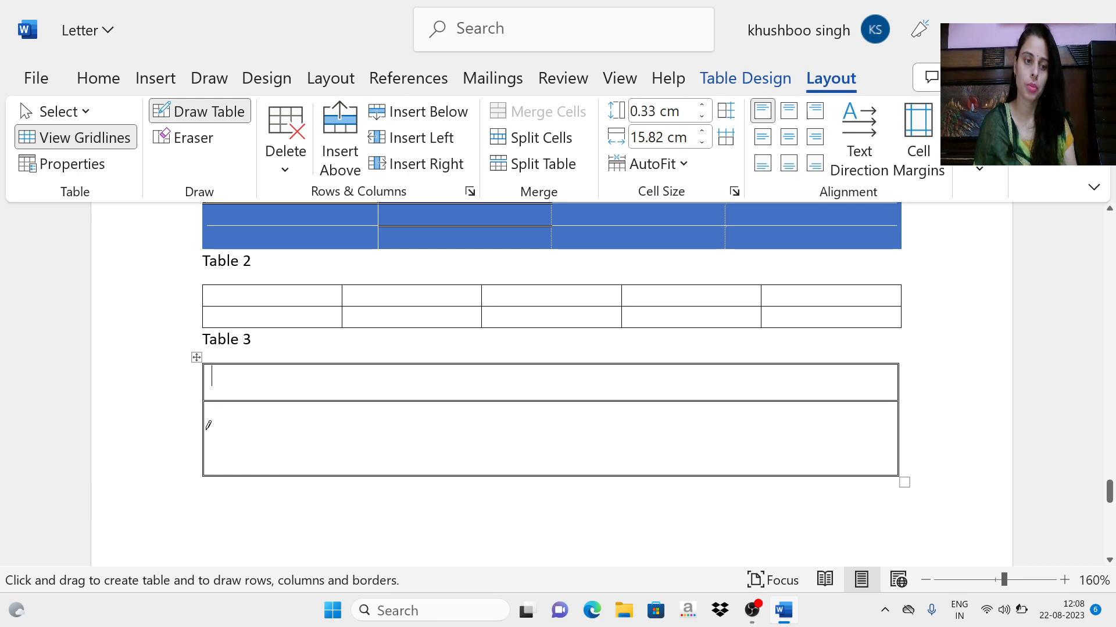
pyautogui.moveTo(207, 433)
pyautogui.mouseDown()
pyautogui.moveTo(511, 442)
pyautogui.moveTo(895, 427)
pyautogui.mouseUp()
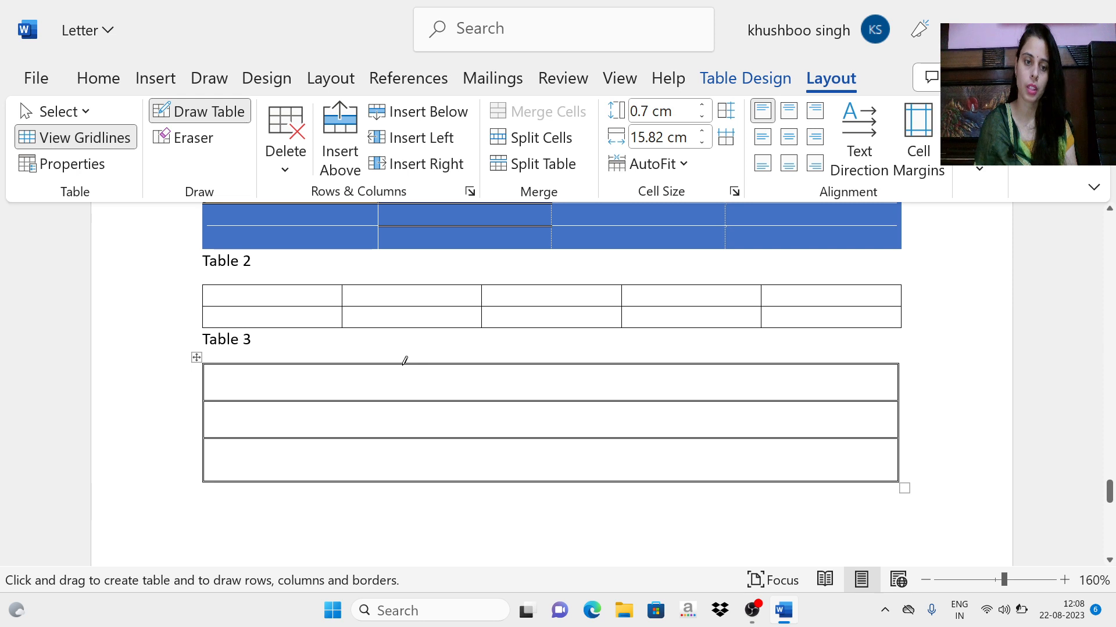
# Step: Draw three vertical lines through the drawn table to divide it into four columns
pyautogui.moveTo(393, 468); pyautogui.dragTo(418, 451)
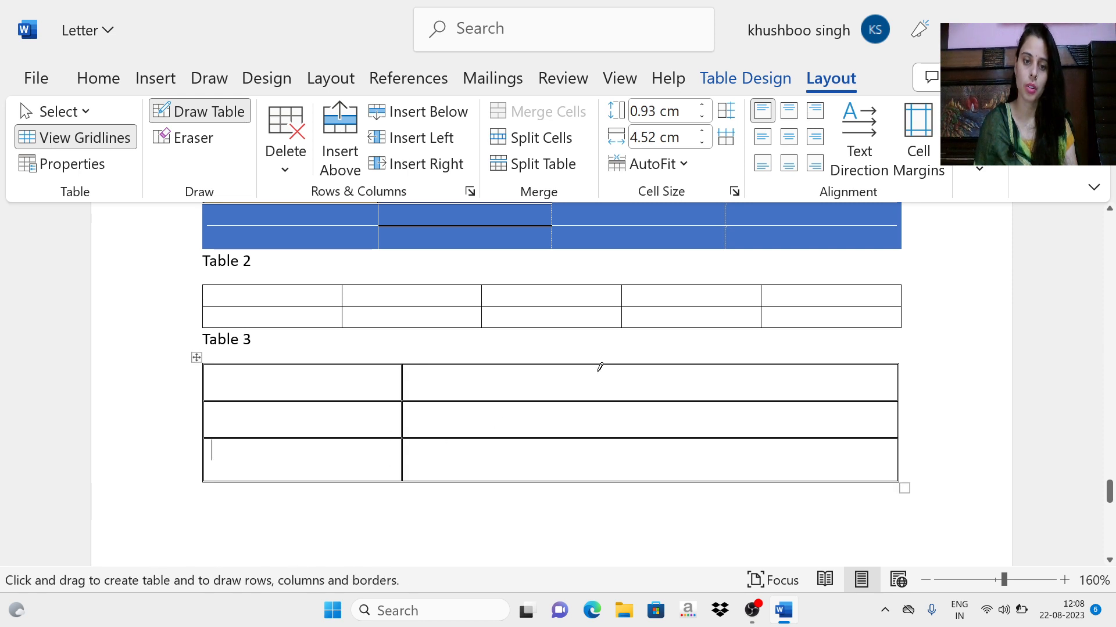
pyautogui.click(601, 365)
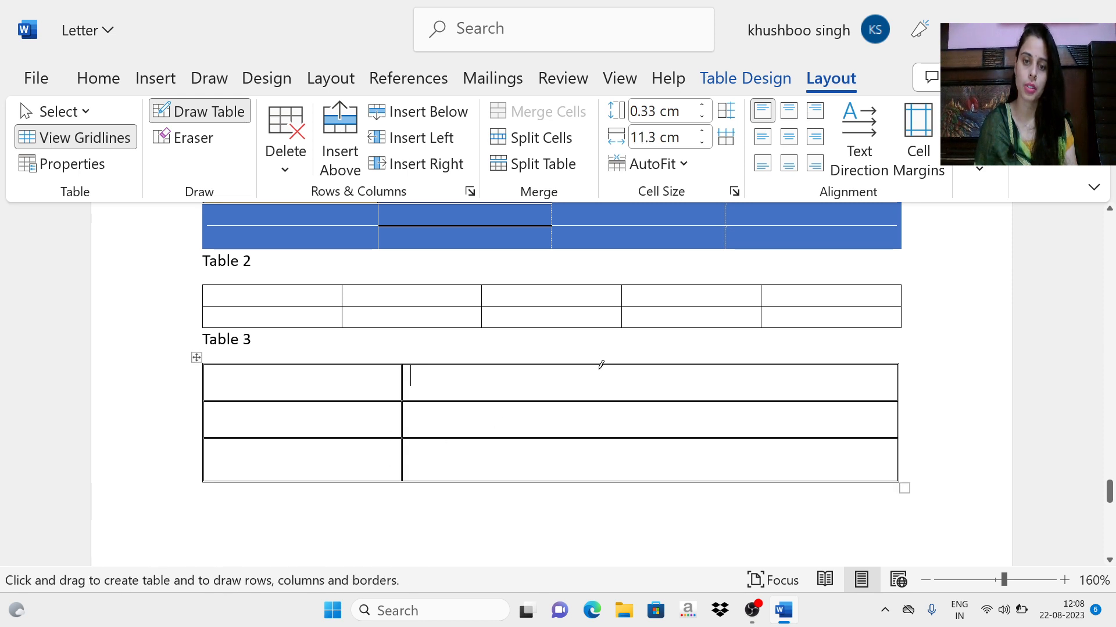
pyautogui.moveTo(599, 366); pyautogui.dragTo(596, 474)
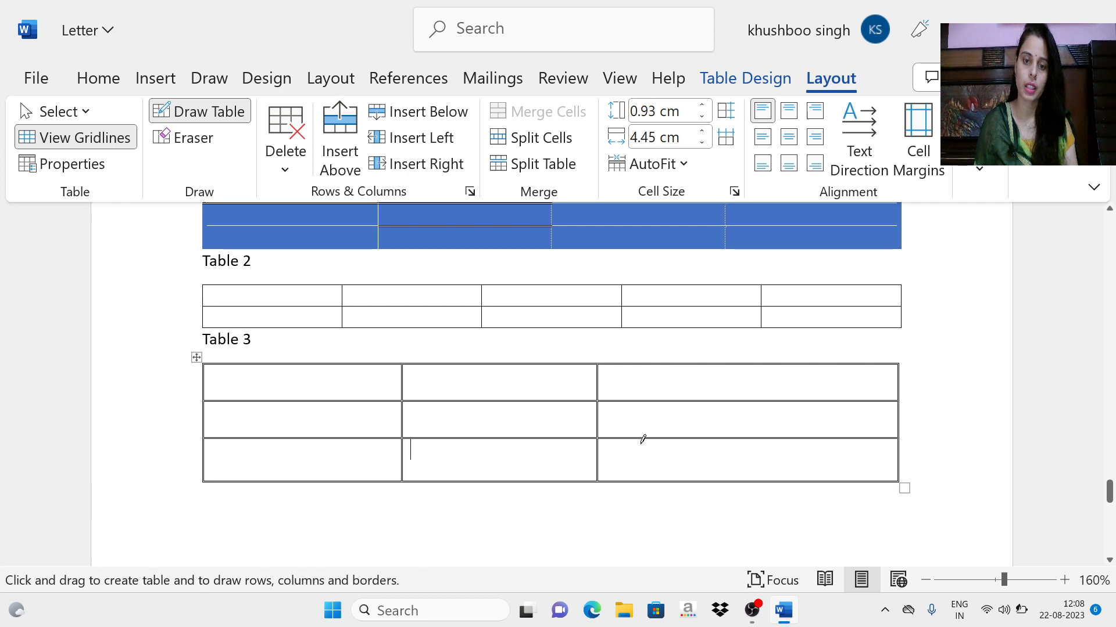
pyautogui.moveTo(747, 440); pyautogui.dragTo(751, 471)
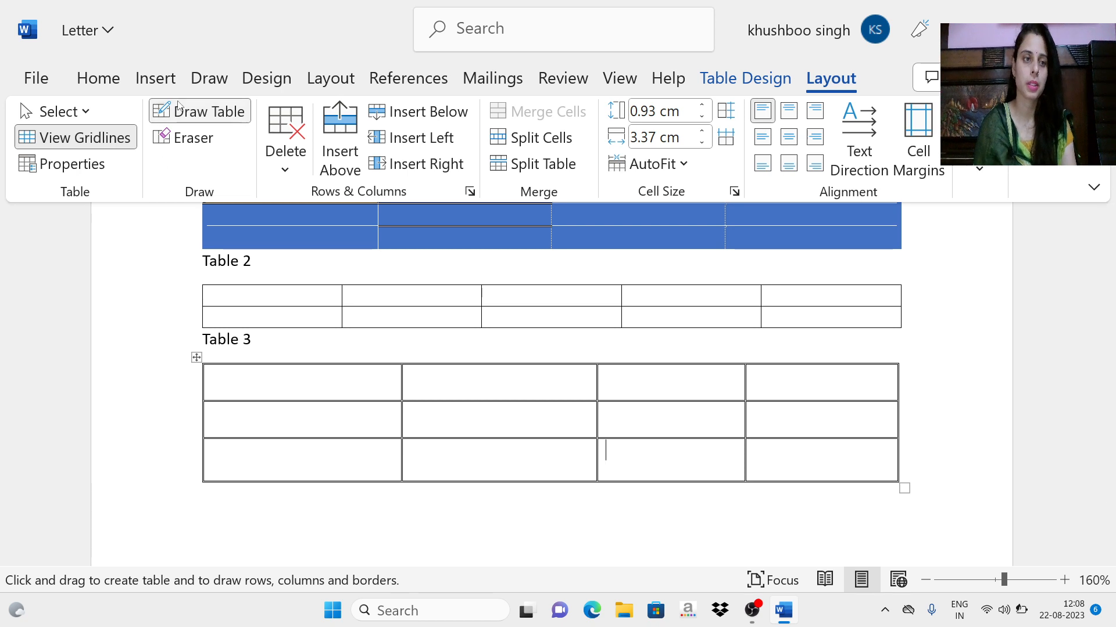
# Step: Stop drawing the table and insert an Excel spreadsheet on the empty line below "This is Page 2"
pyautogui.click(155, 78)
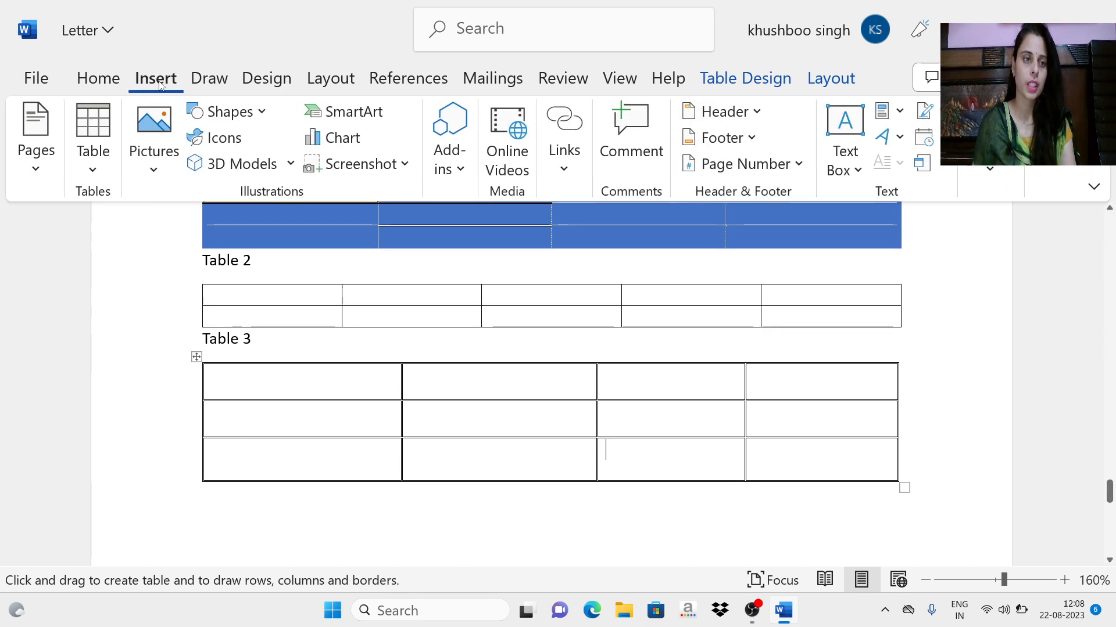
pyautogui.click(100, 175)
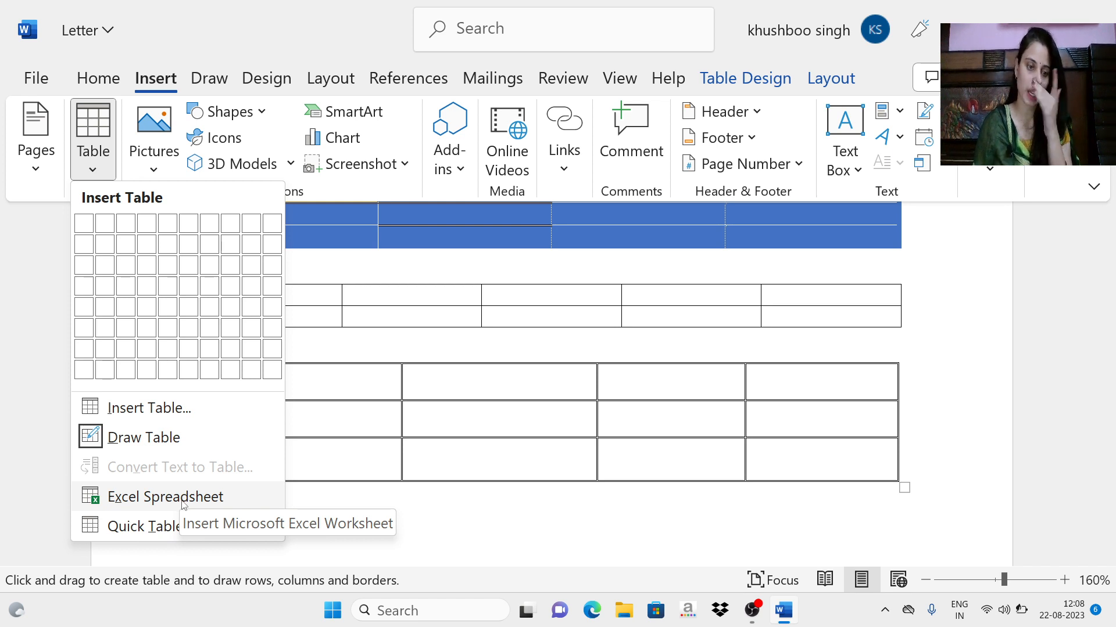
pyautogui.scroll(-5, 575, 510)
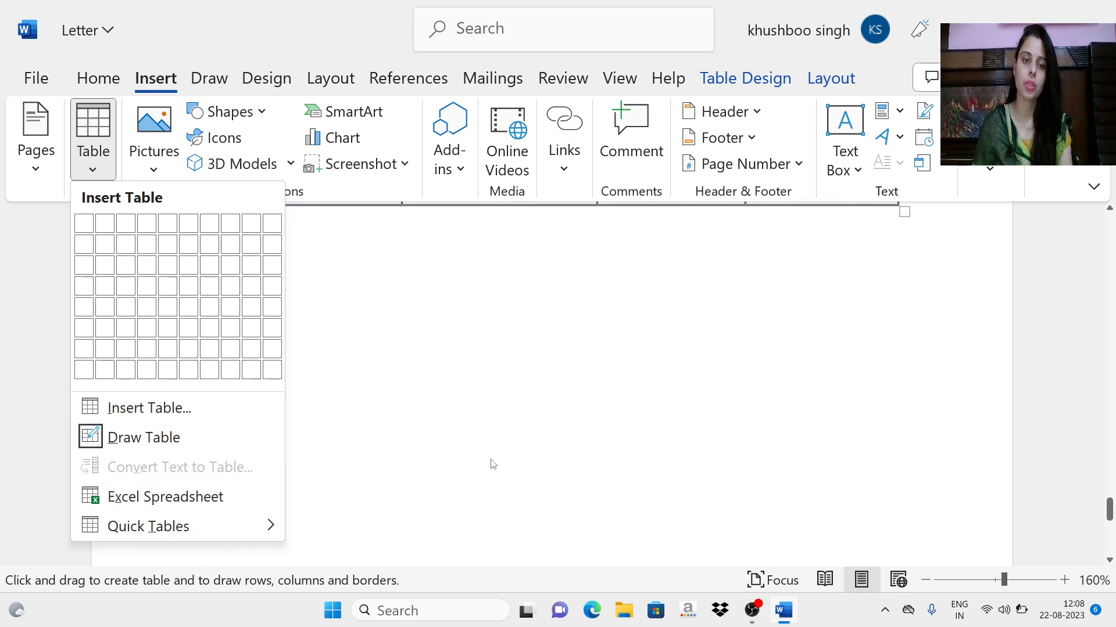
pyautogui.click(490, 375)
pyautogui.scroll(-5, 491, 374)
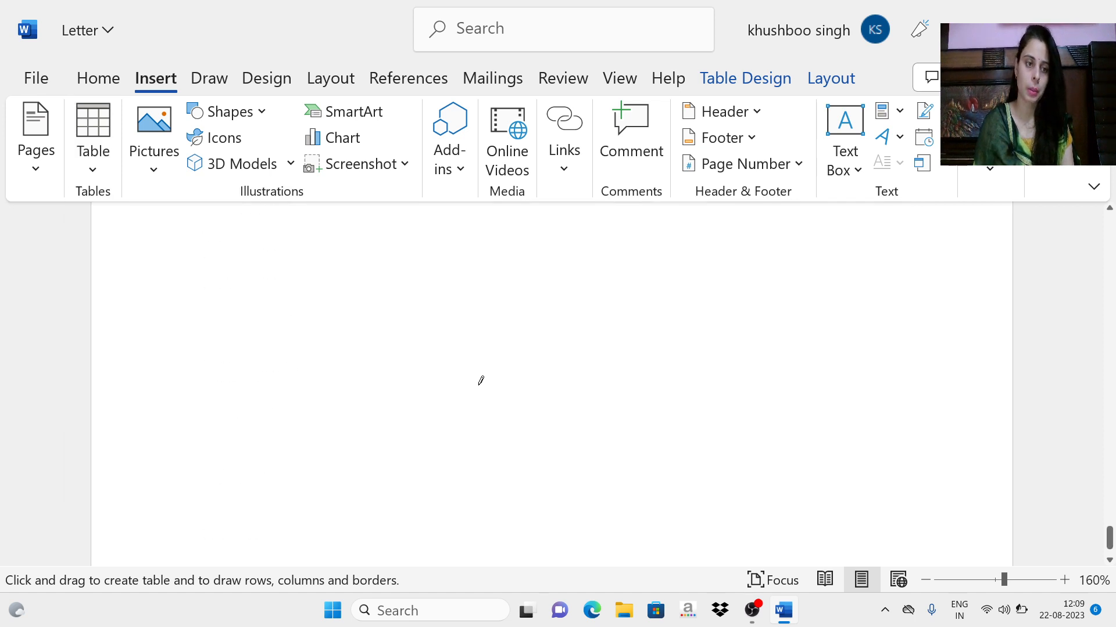
pyautogui.scroll(1, 462, 379)
pyautogui.press('Escape')
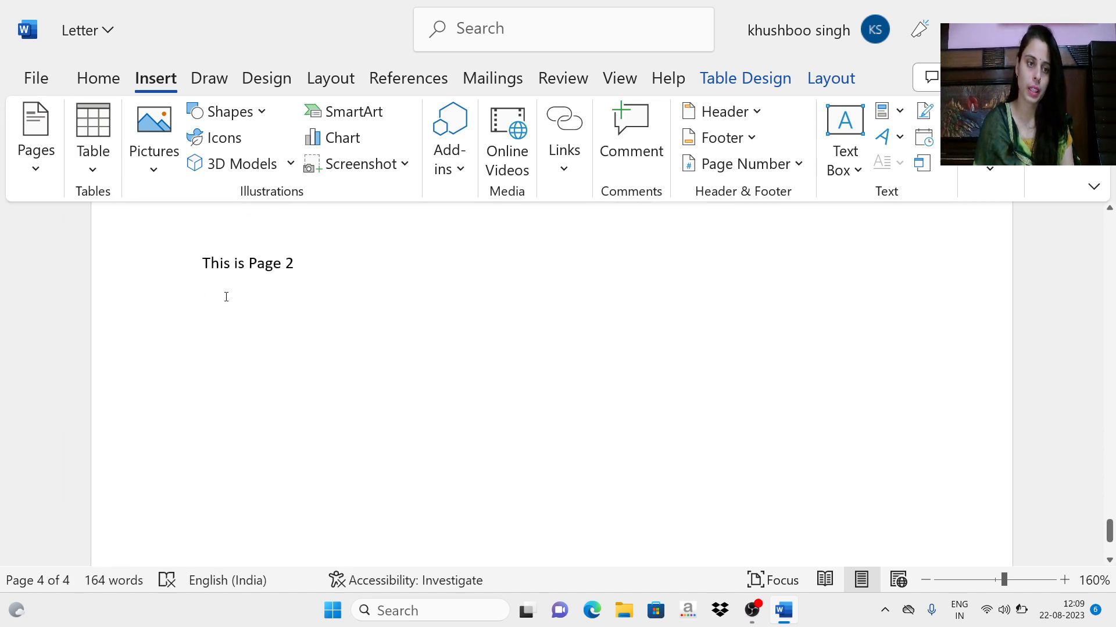
pyautogui.click(226, 297)
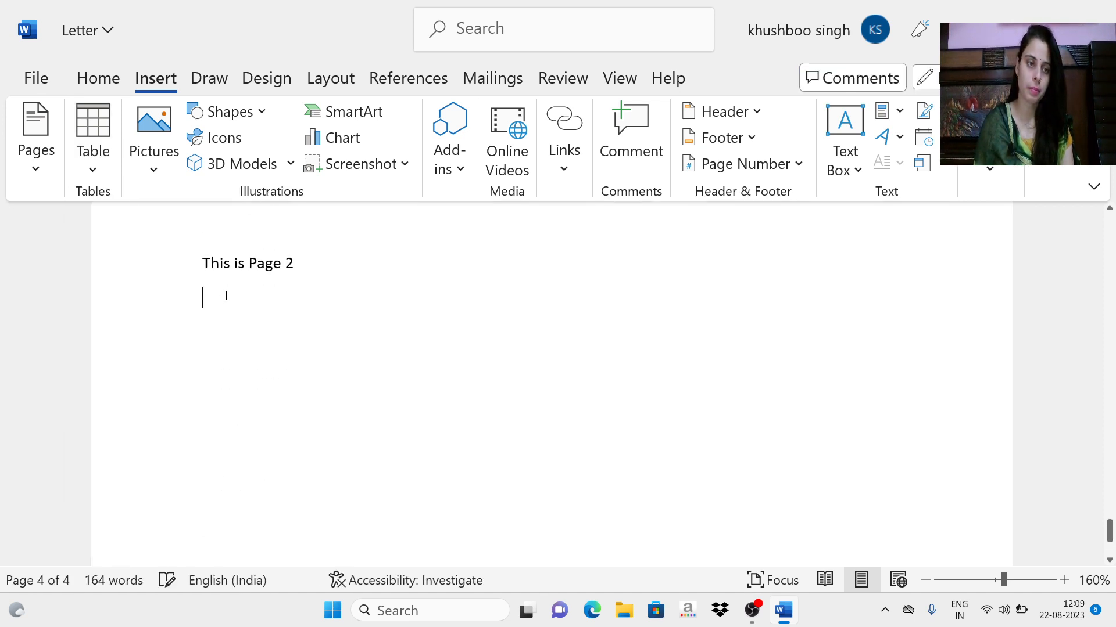
pyautogui.click(94, 162)
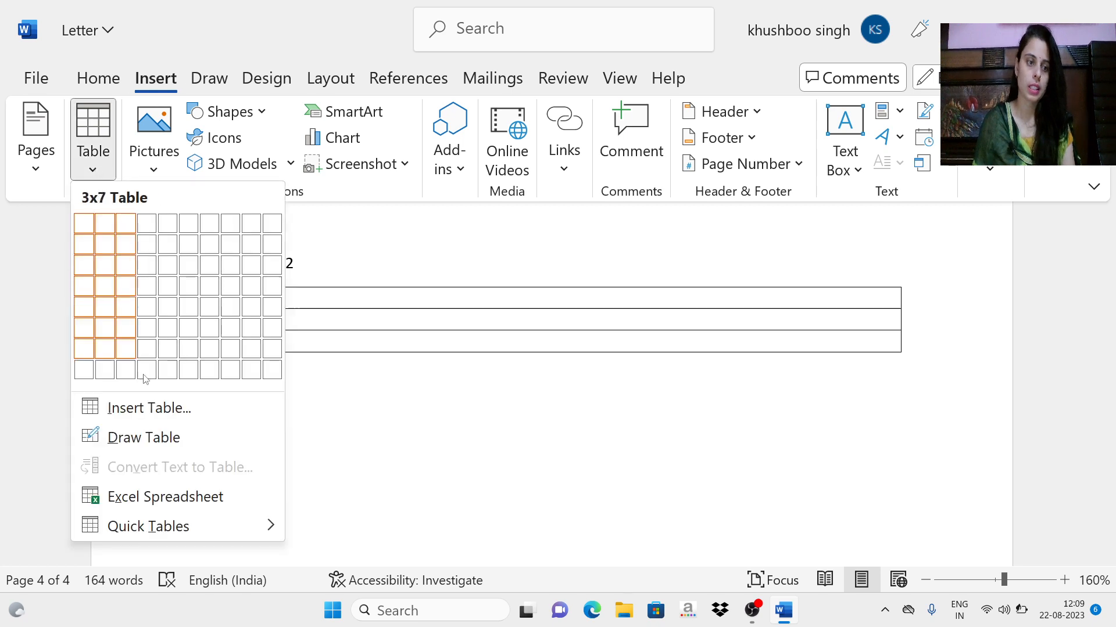
pyautogui.click(144, 492)
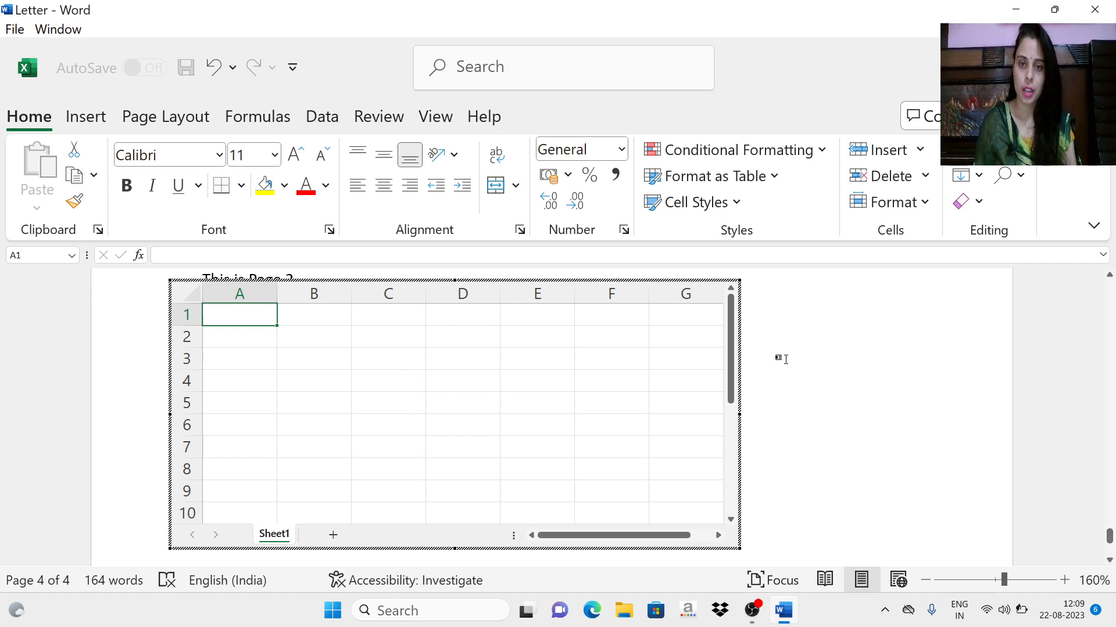
# Step: Leave the embedded spreadsheet and narrow the contact table's Name and Address columns to about two thirds of their width
pyautogui.scroll(2, 786, 361)
pyautogui.scroll(10, 786, 362)
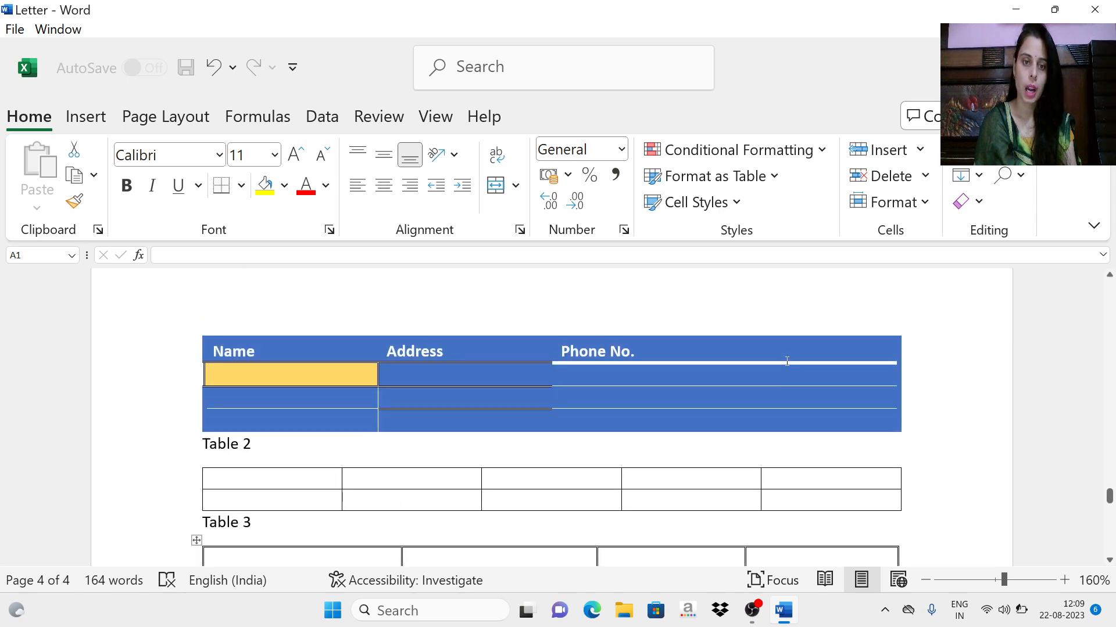
pyautogui.scroll(2, 597, 356)
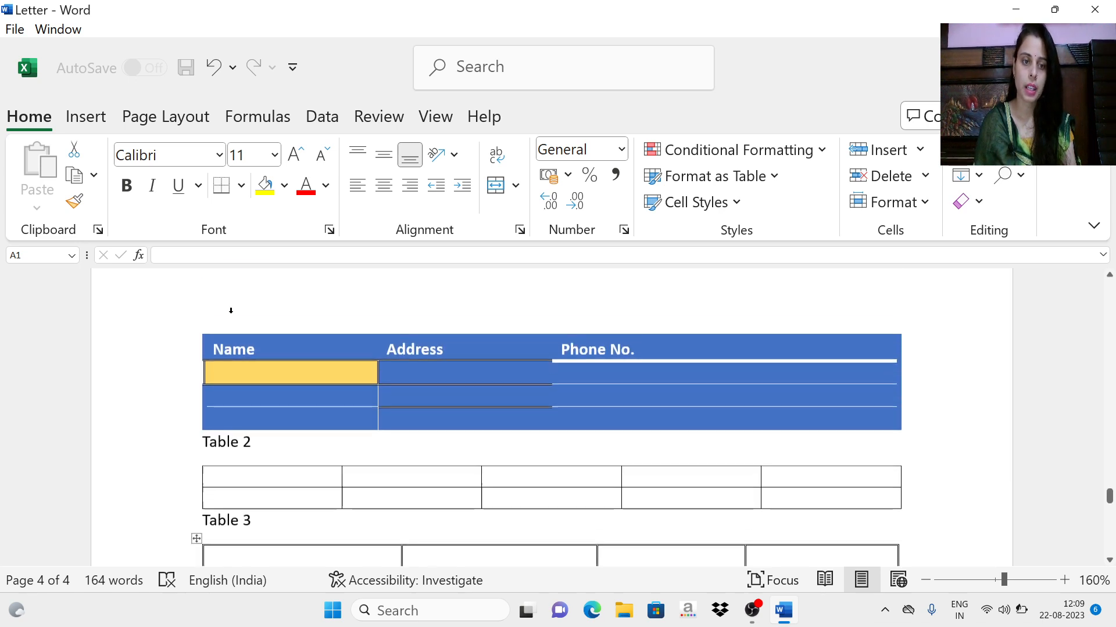
pyautogui.click(285, 379)
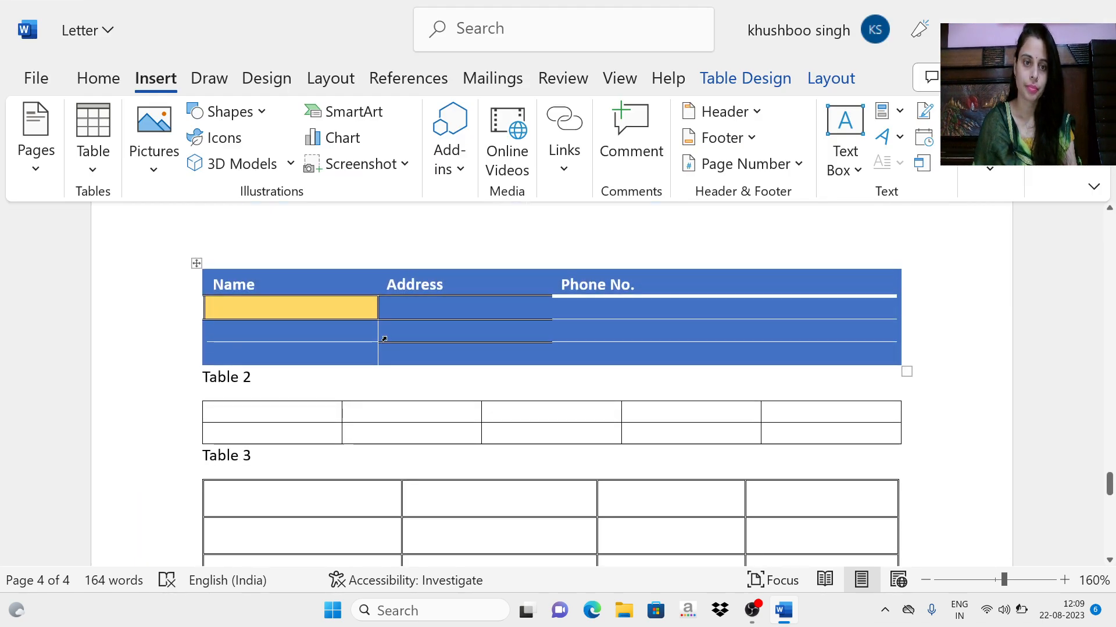
pyautogui.moveTo(378, 308); pyautogui.dragTo(323, 314)
pyautogui.click(543, 313)
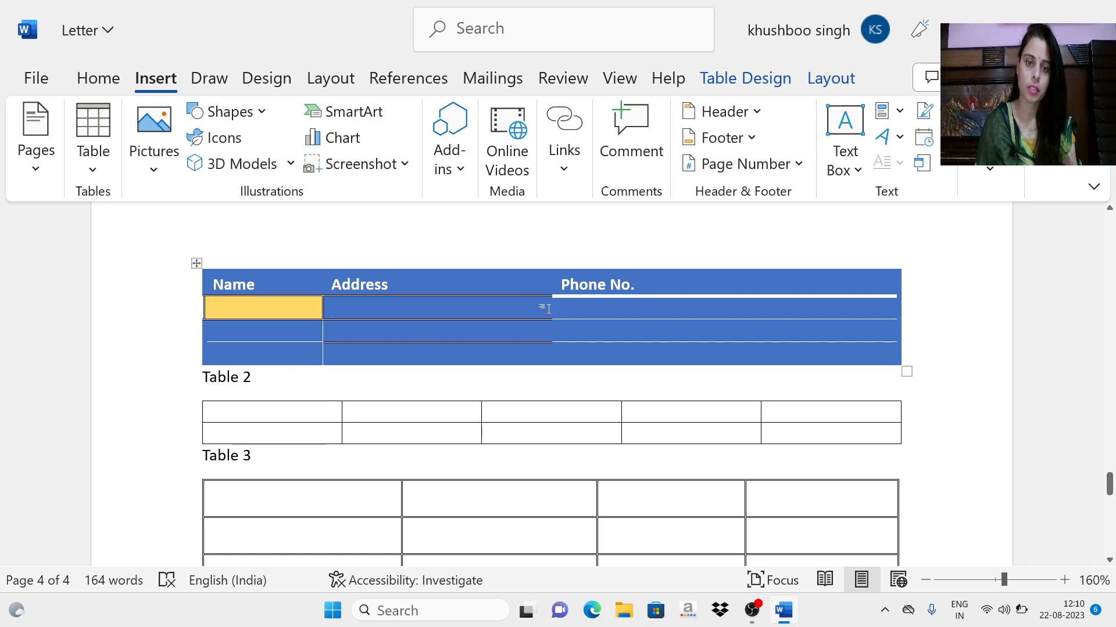
pyautogui.moveTo(547, 308); pyautogui.dragTo(433, 309)
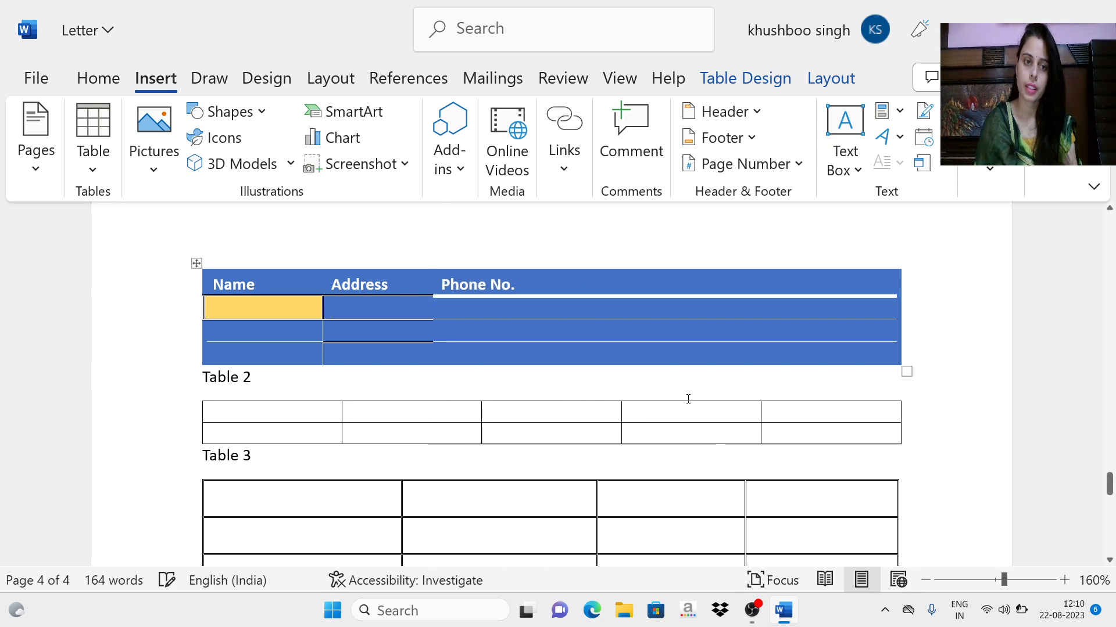
# Step: Enter "Cell 2" in the first cell under "Address" and "Cell3" in the first cell under "Phone No."
pyautogui.write('C')
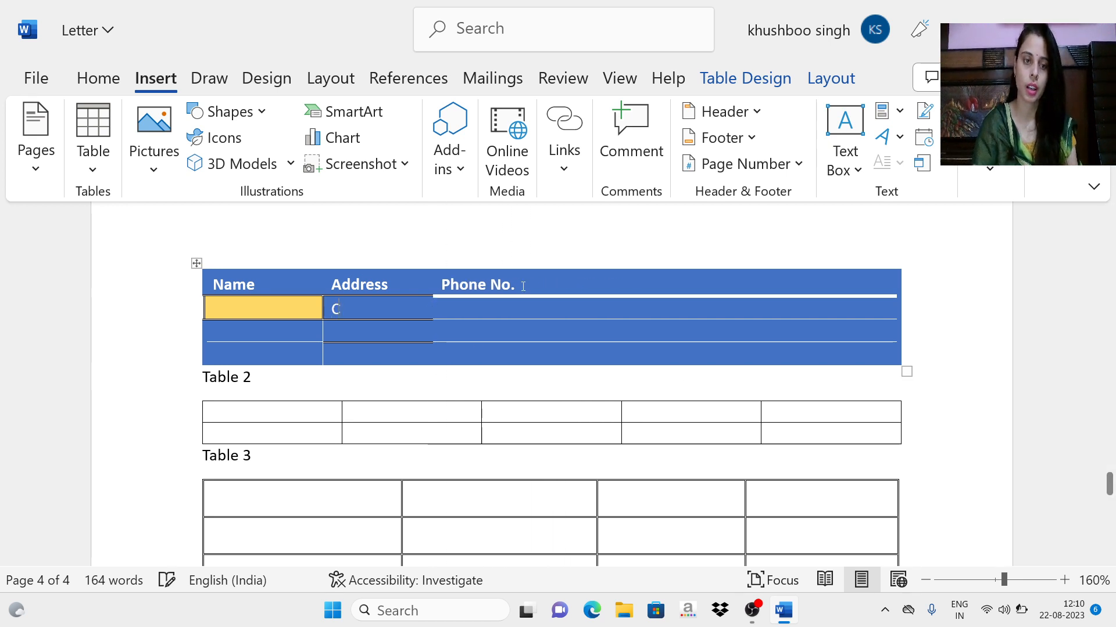
pyautogui.write('ell 2')
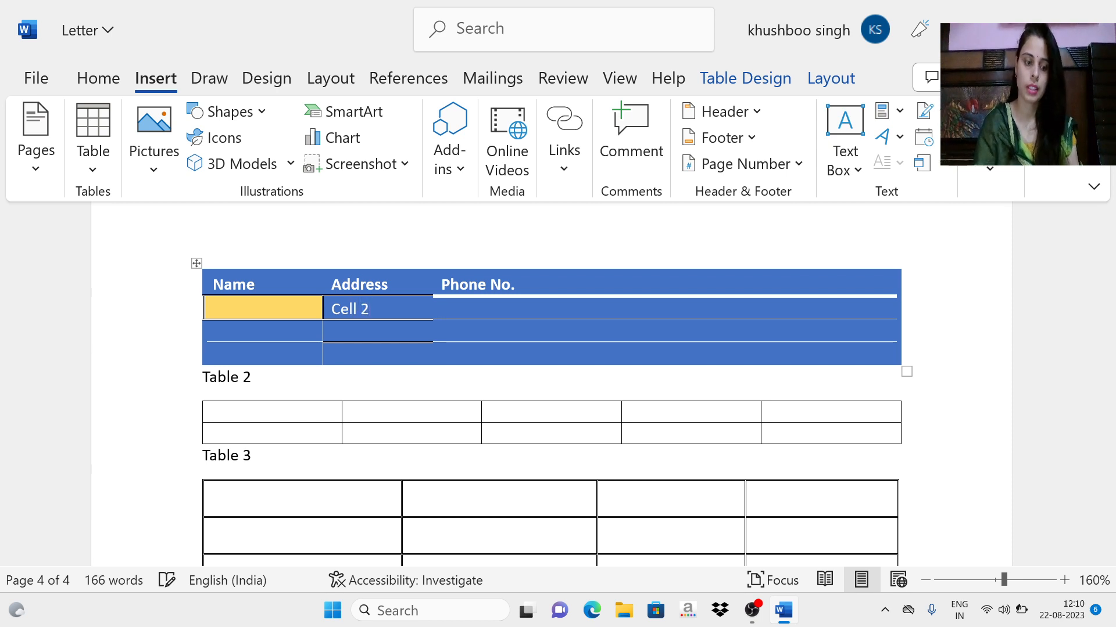
pyautogui.press('Tab')
pyautogui.write('Cell3')
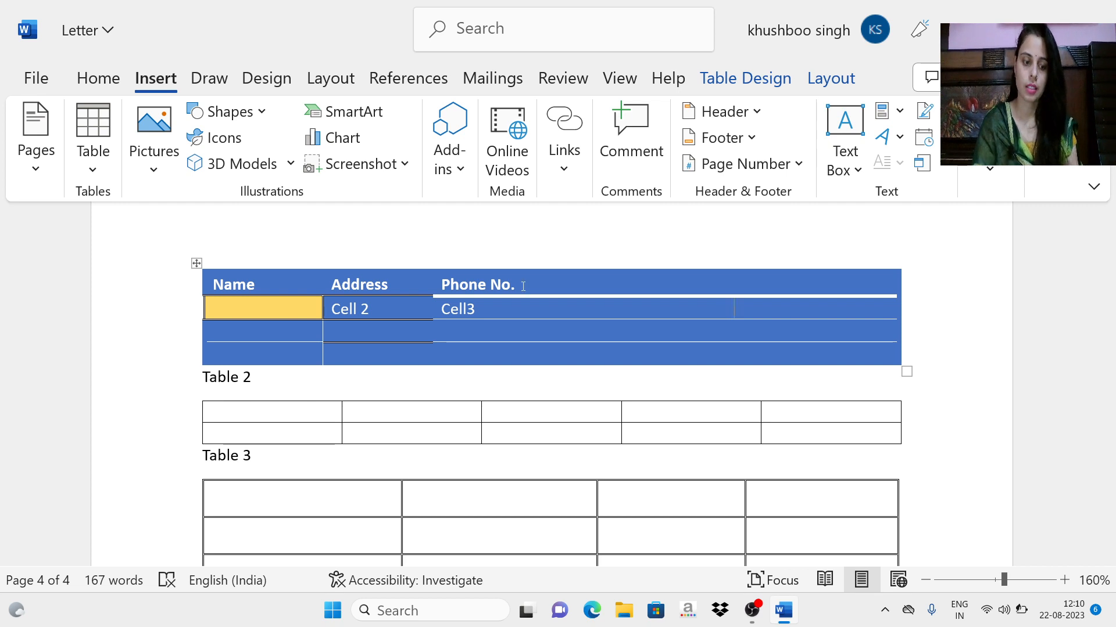
pyautogui.write('Cell4')
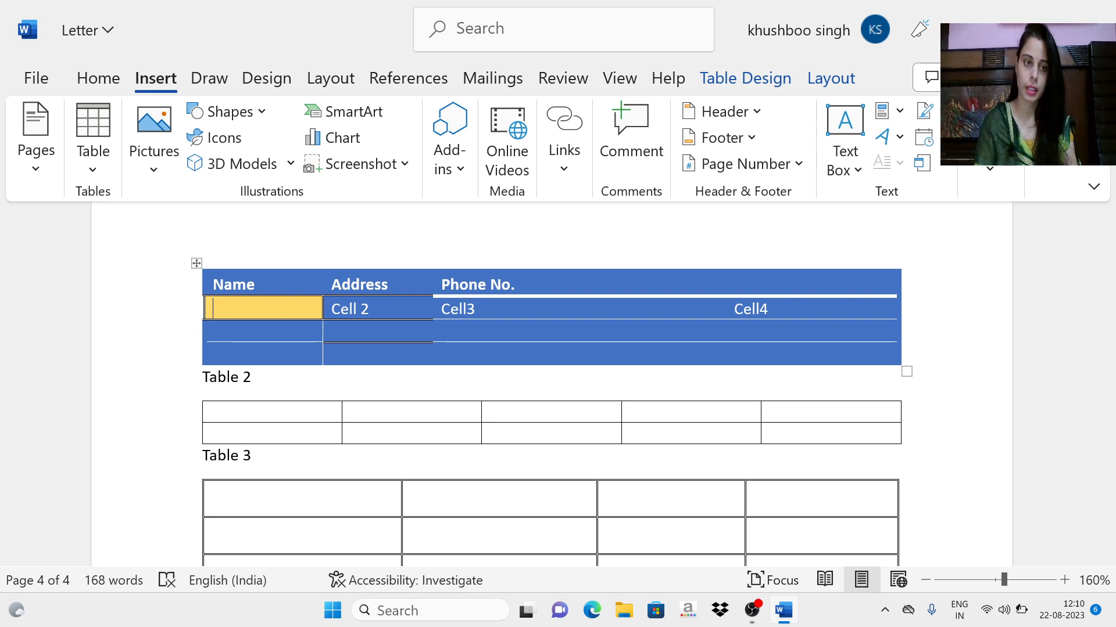
pyautogui.write('Cell1')
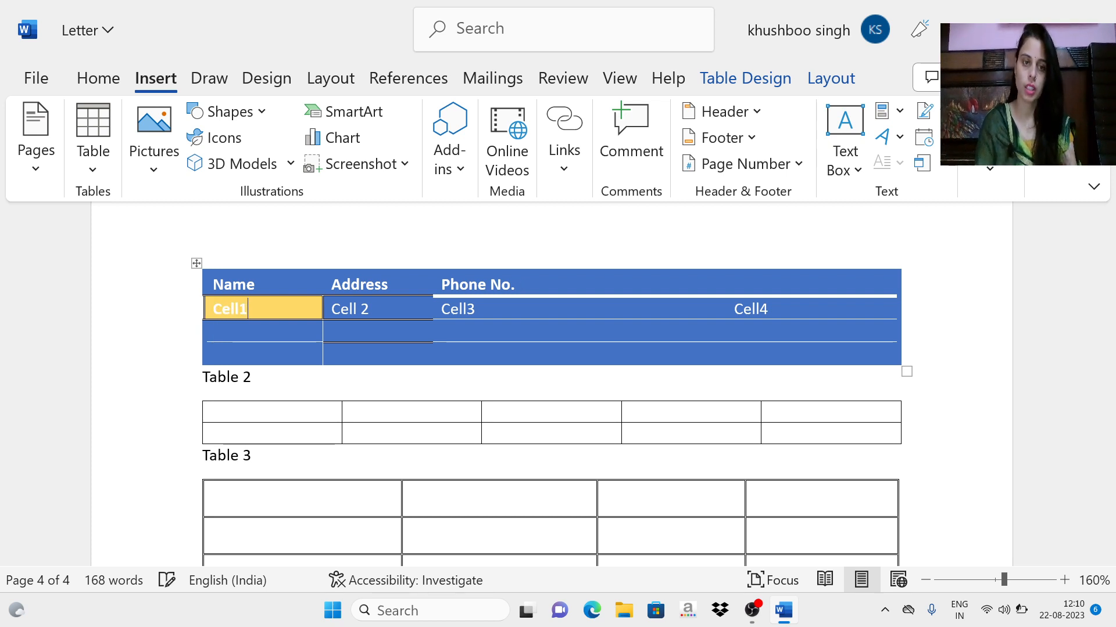
# Step: Fill the contact table's first row under the headings with "Cell4" in the last cell and "Cell1" under "Name"
pyautogui.click(533, 316)
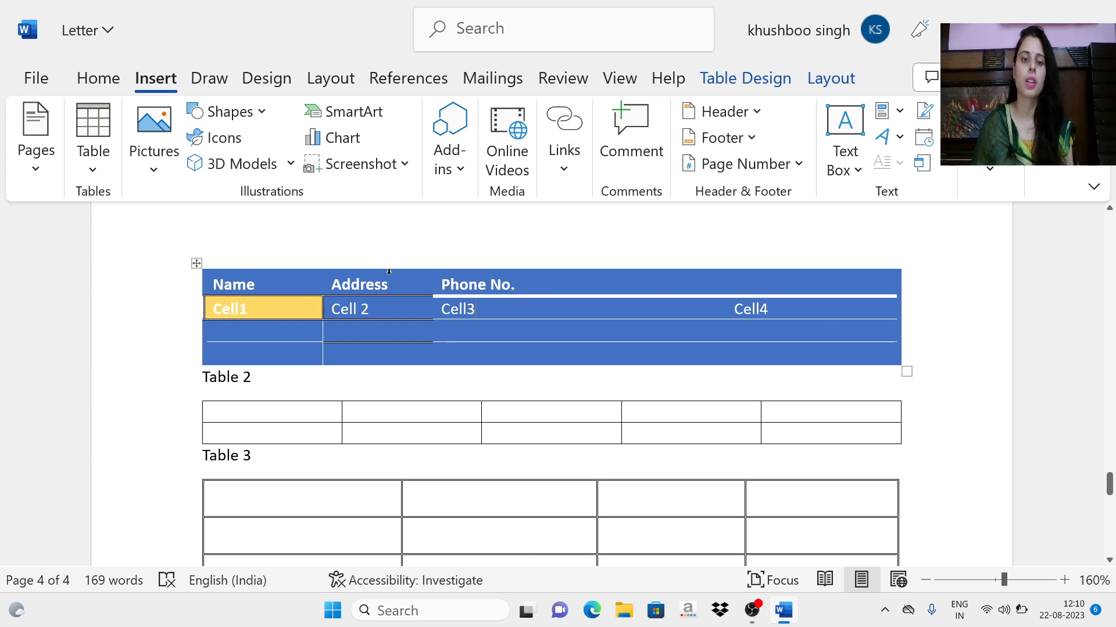
# Step: Widen the contact table's Name column outward into the page margin and move the whole table slightly upward
pyautogui.moveTo(203, 284); pyautogui.dragTo(165, 263)
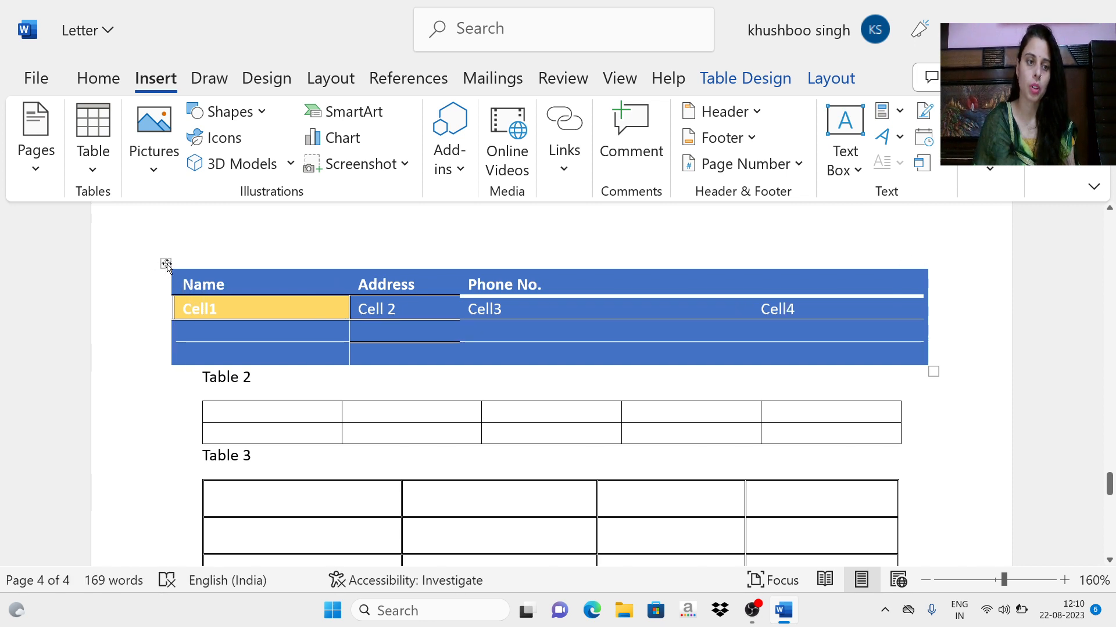
pyautogui.moveTo(167, 264); pyautogui.dragTo(168, 224)
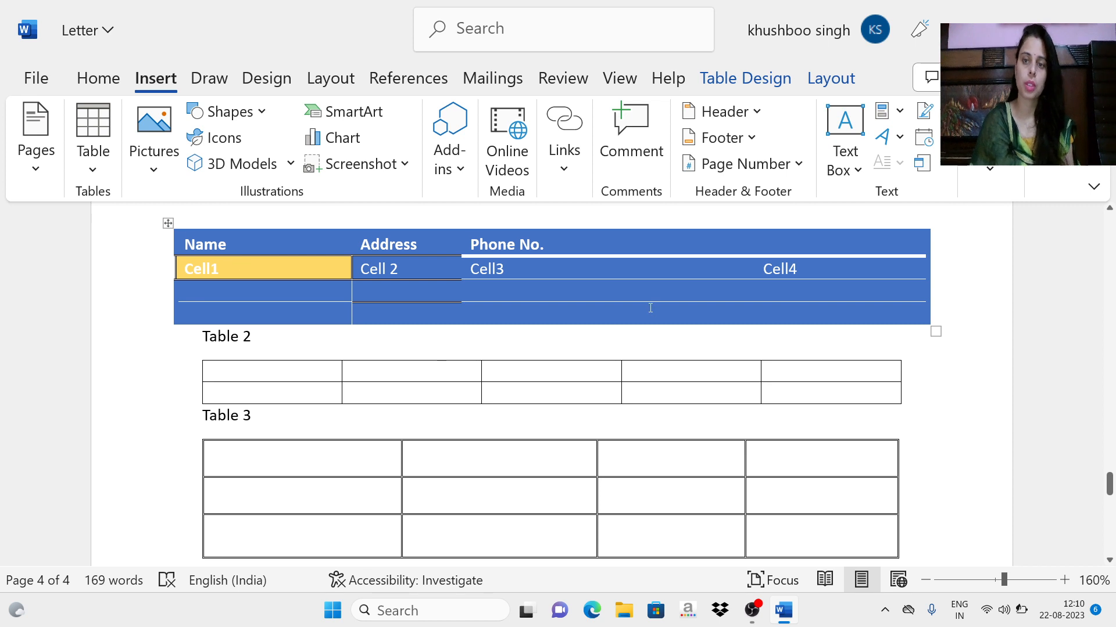
pyautogui.scroll(3, 440, 284)
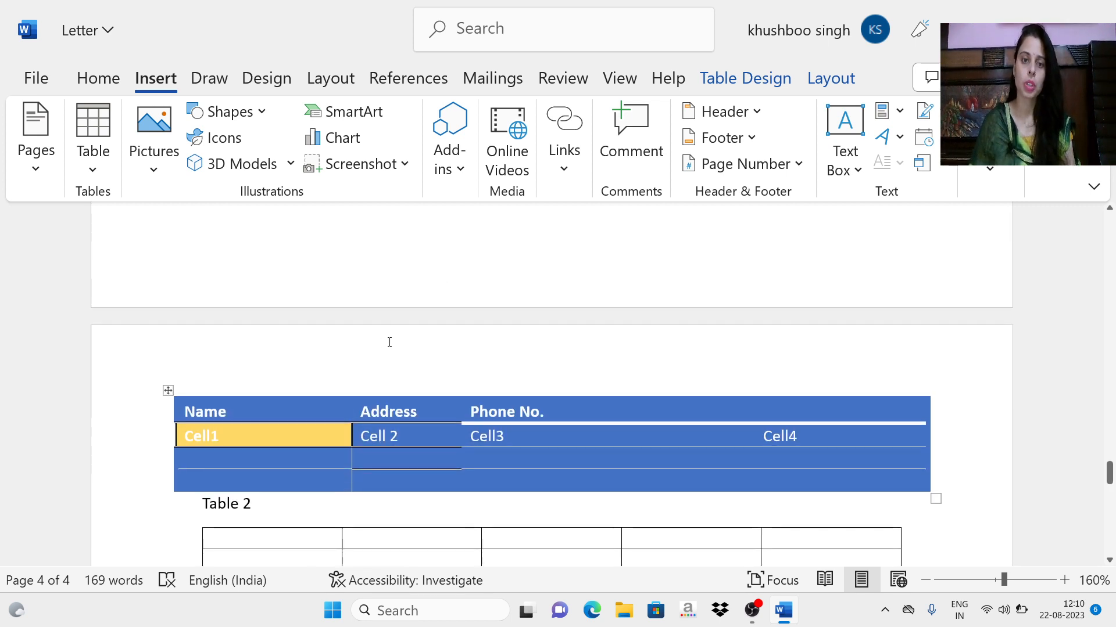
pyautogui.scroll(-1, 388, 341)
# Step: Set the contact table's alignment to Right in Table Properties, starting from the "Name" heading cell
pyautogui.rightClick(260, 352)
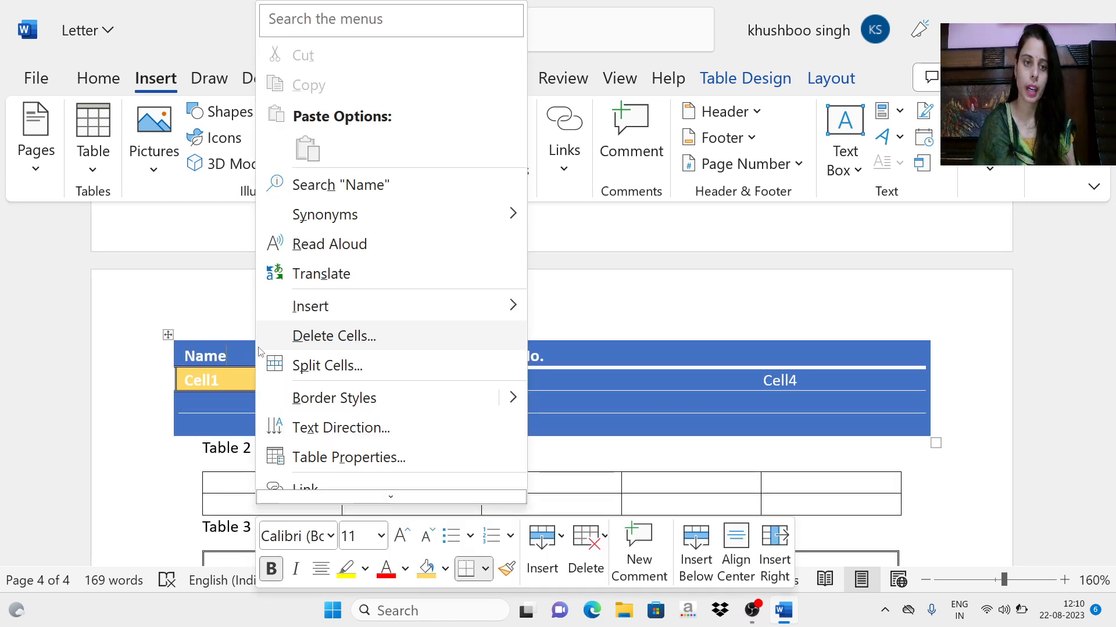
pyautogui.scroll(-1, 314, 366)
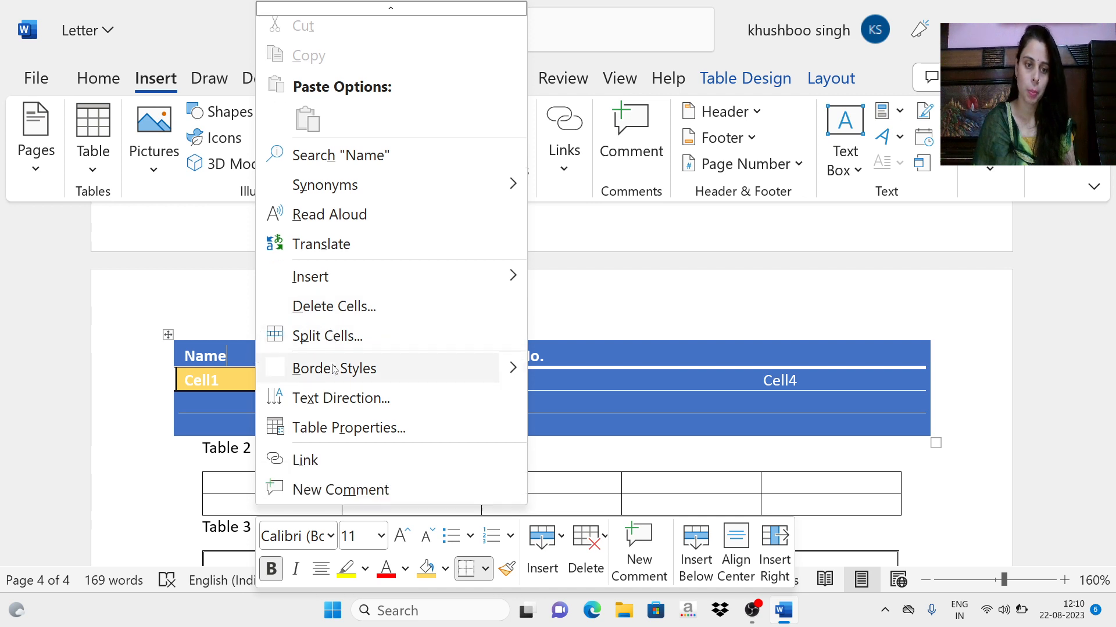
pyautogui.click(312, 429)
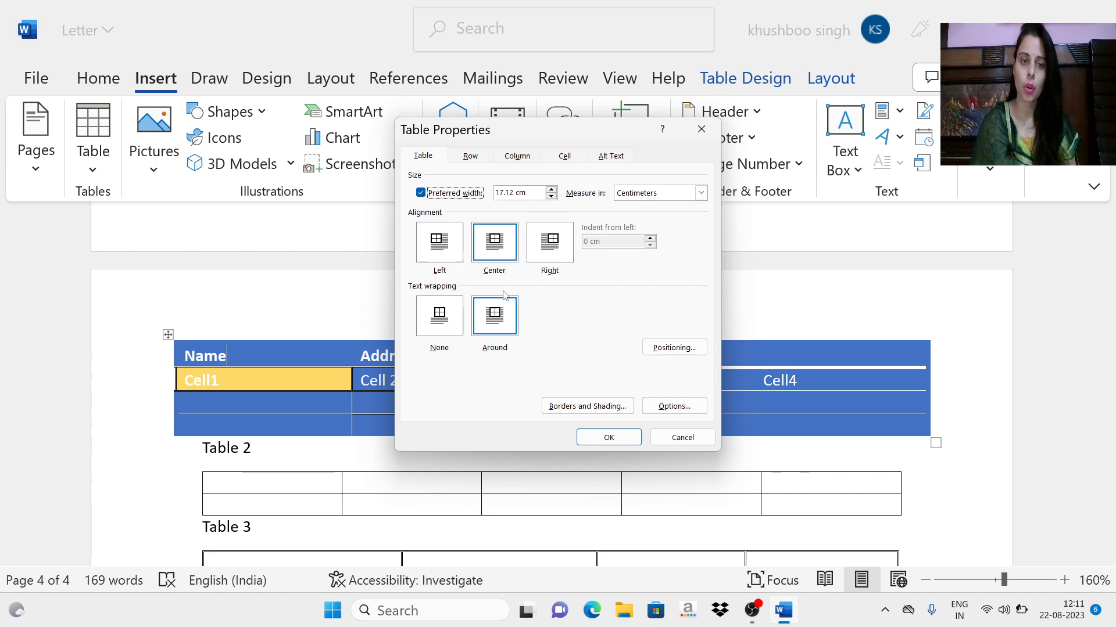
pyautogui.click(561, 258)
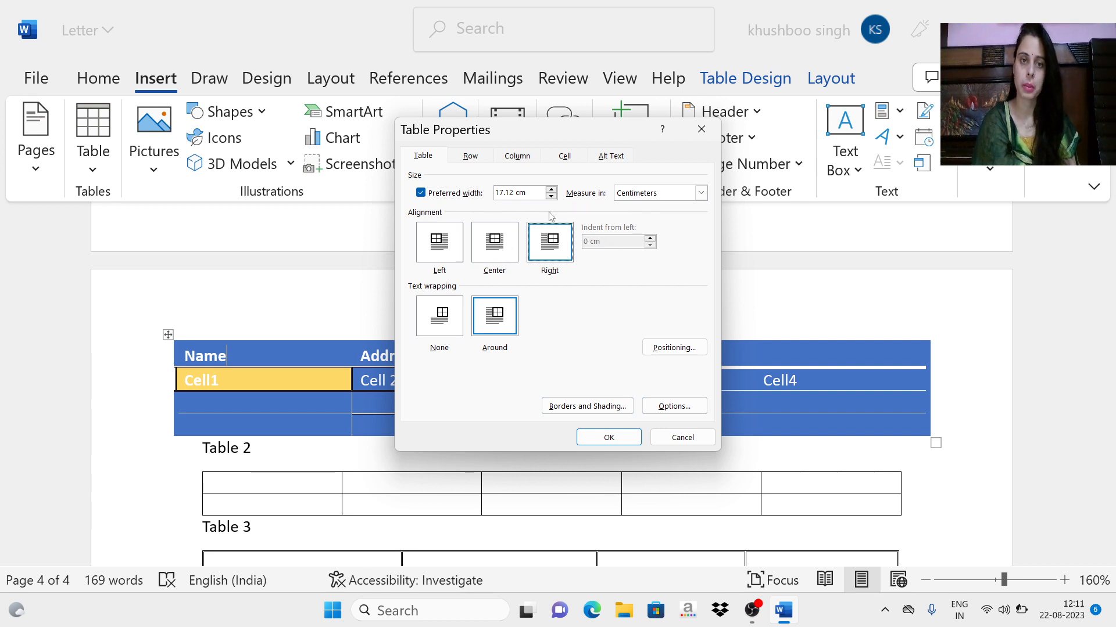
# Step: Specify a height of 2.6 cm for the contact table's heading row, with row height set to Exactly
pyautogui.click(468, 162)
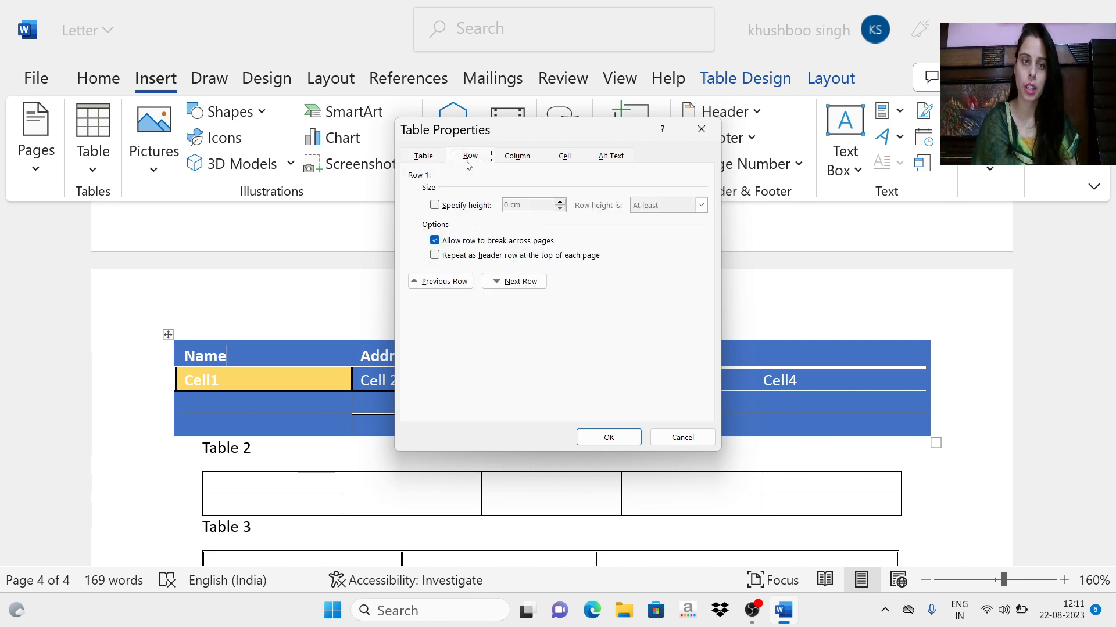
pyautogui.click(439, 207)
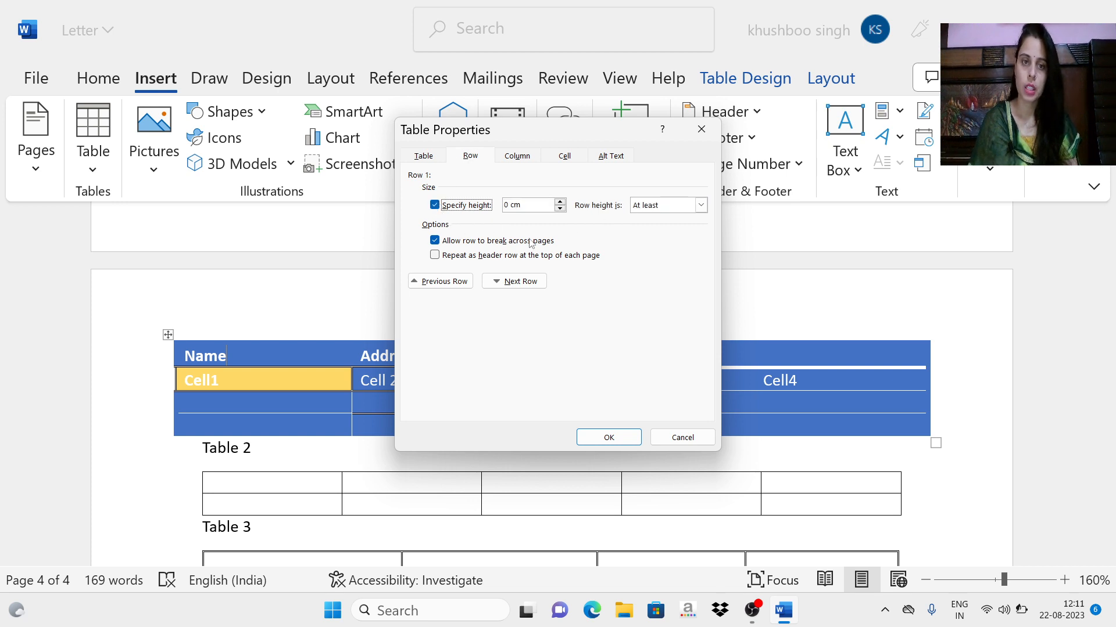
pyautogui.click(560, 202)
pyautogui.click(561, 208)
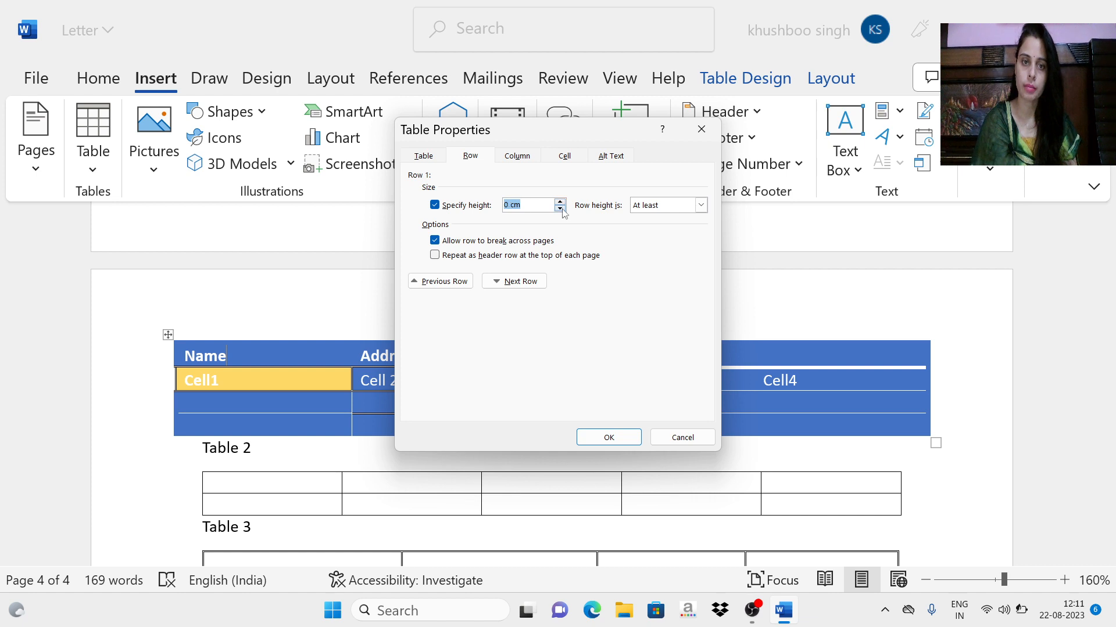
pyautogui.click(560, 202)
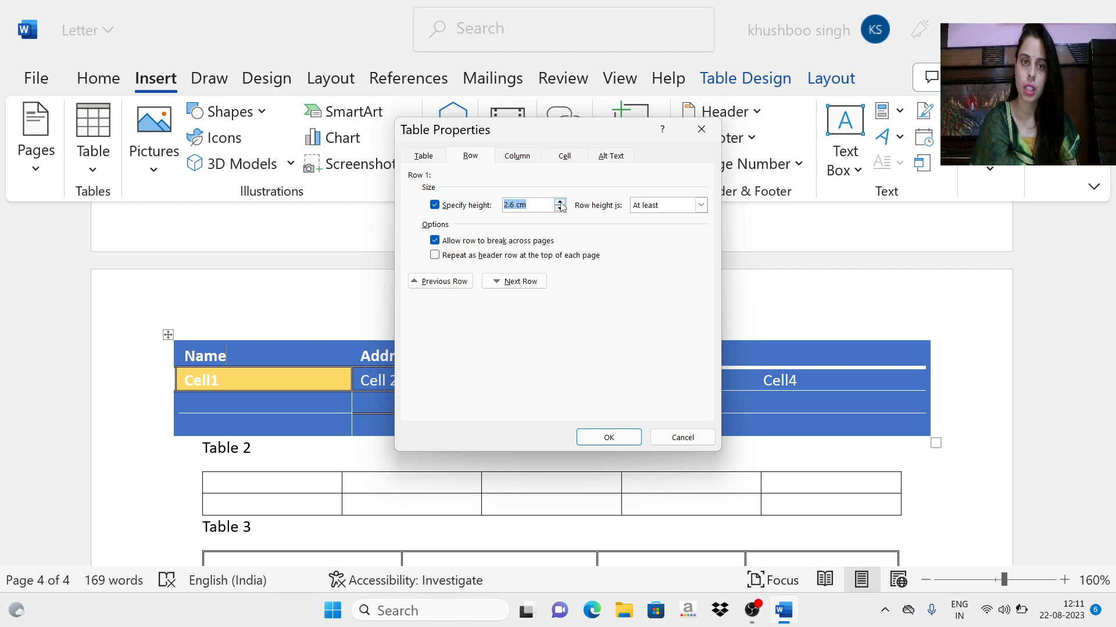
pyautogui.click(701, 204)
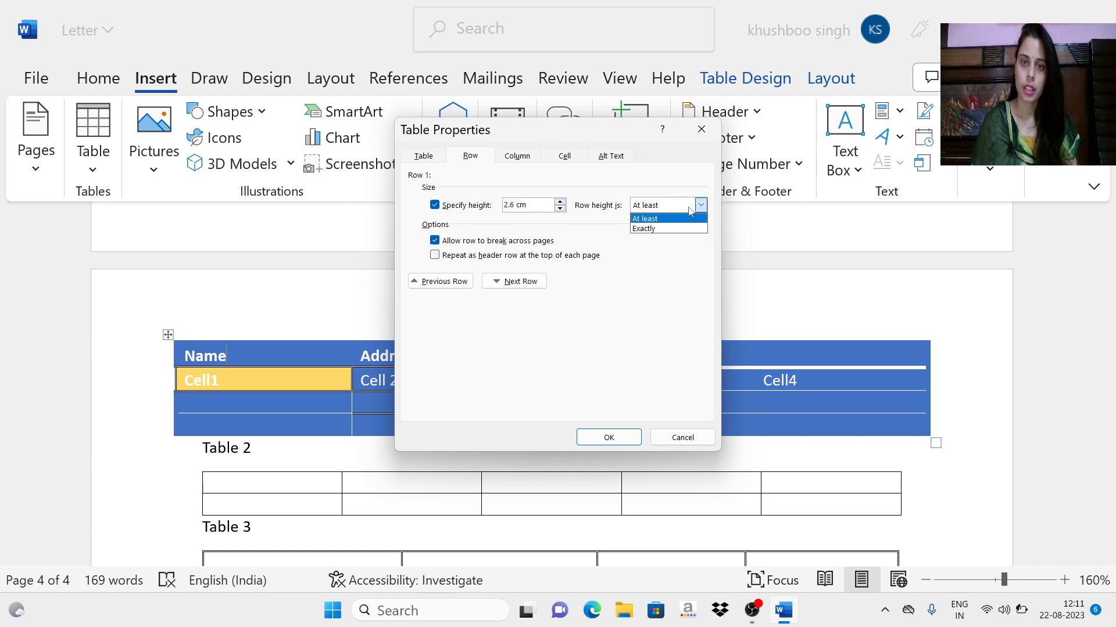
pyautogui.click(658, 230)
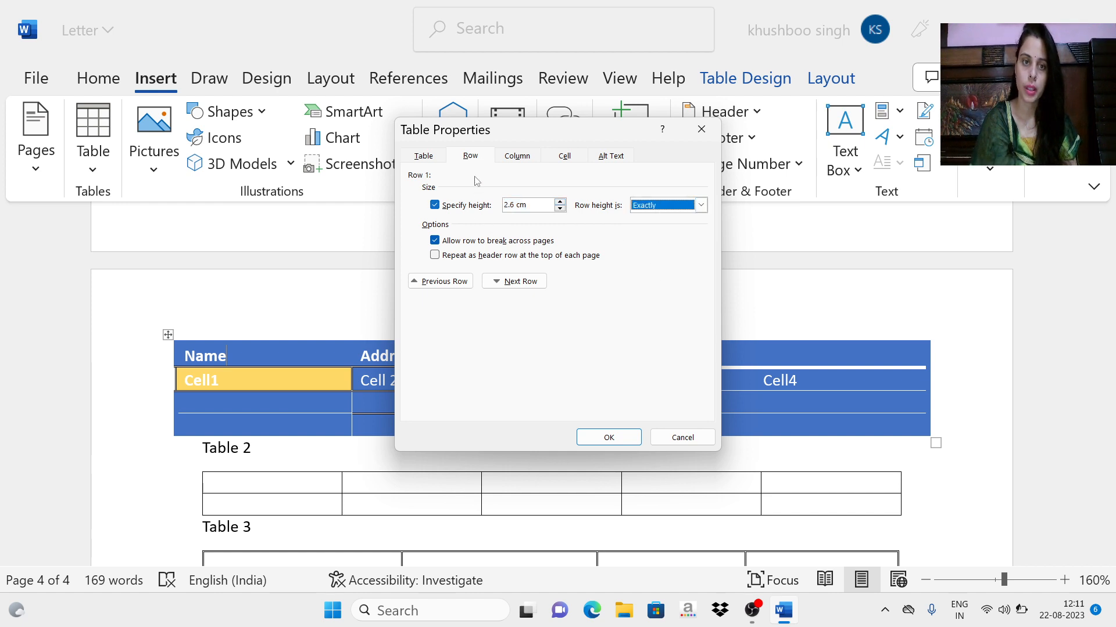
# Step: Set the "Name" cell's vertical alignment to Center and apply the table properties
pyautogui.click(516, 156)
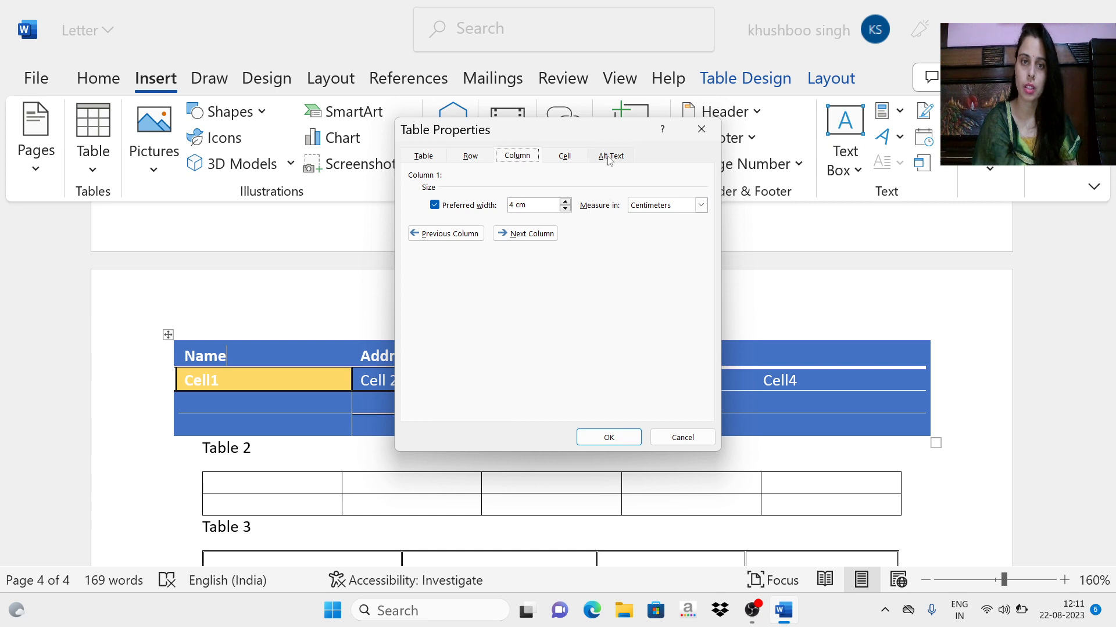
pyautogui.click(551, 163)
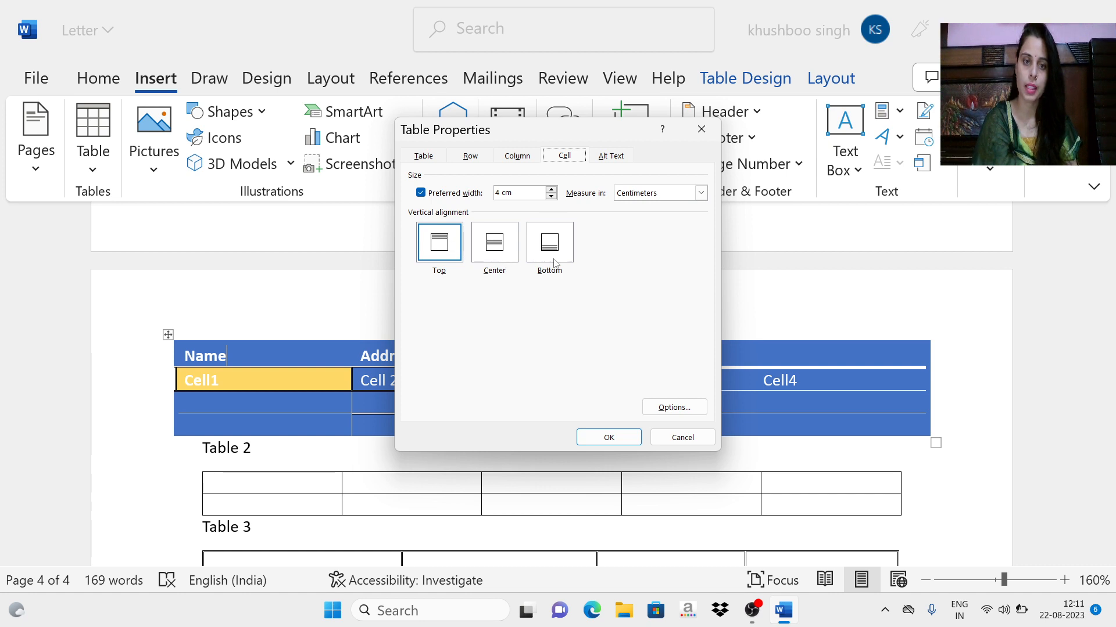
pyautogui.click(496, 247)
pyautogui.click(607, 437)
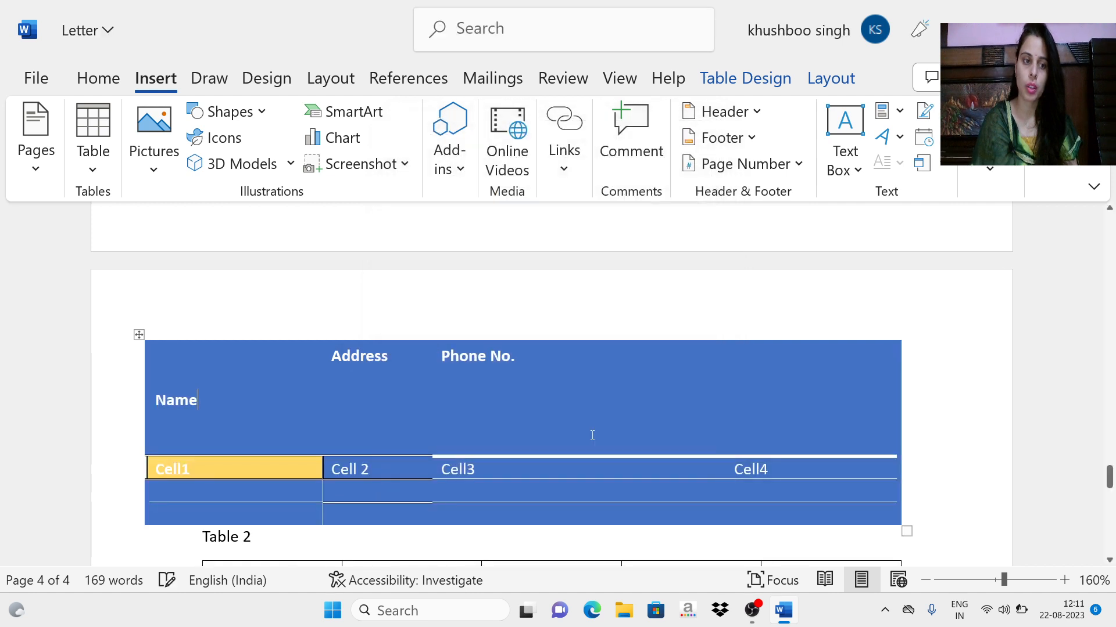
# Step: Insert the built-in Calendar 2 quick table in the empty space below the table labelled "Table 3"
pyautogui.scroll(-2, 274, 405)
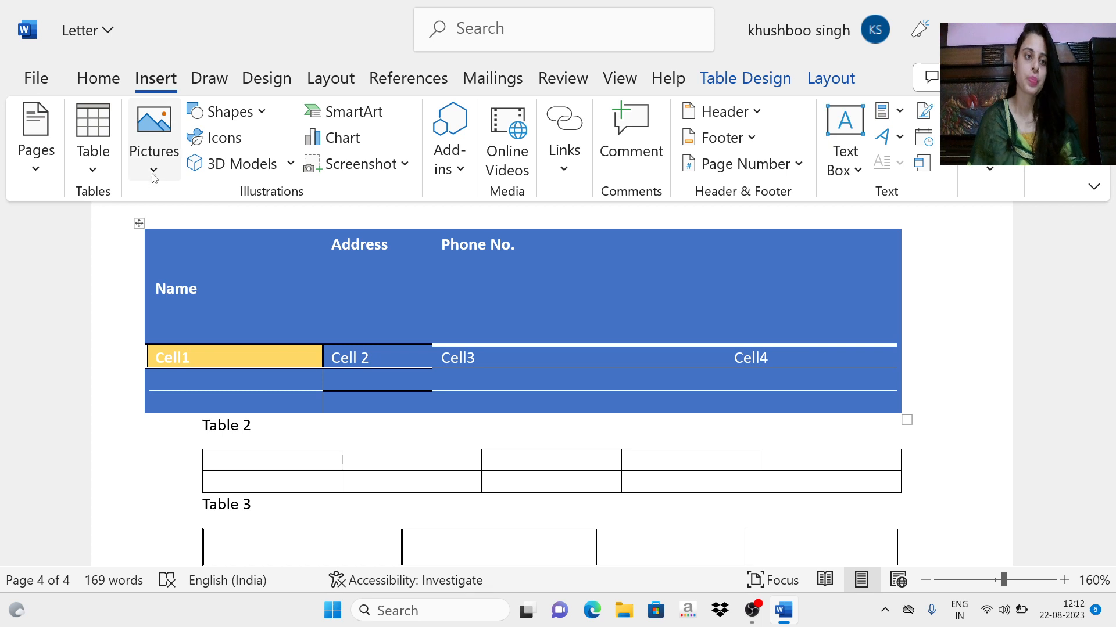
pyautogui.click(93, 167)
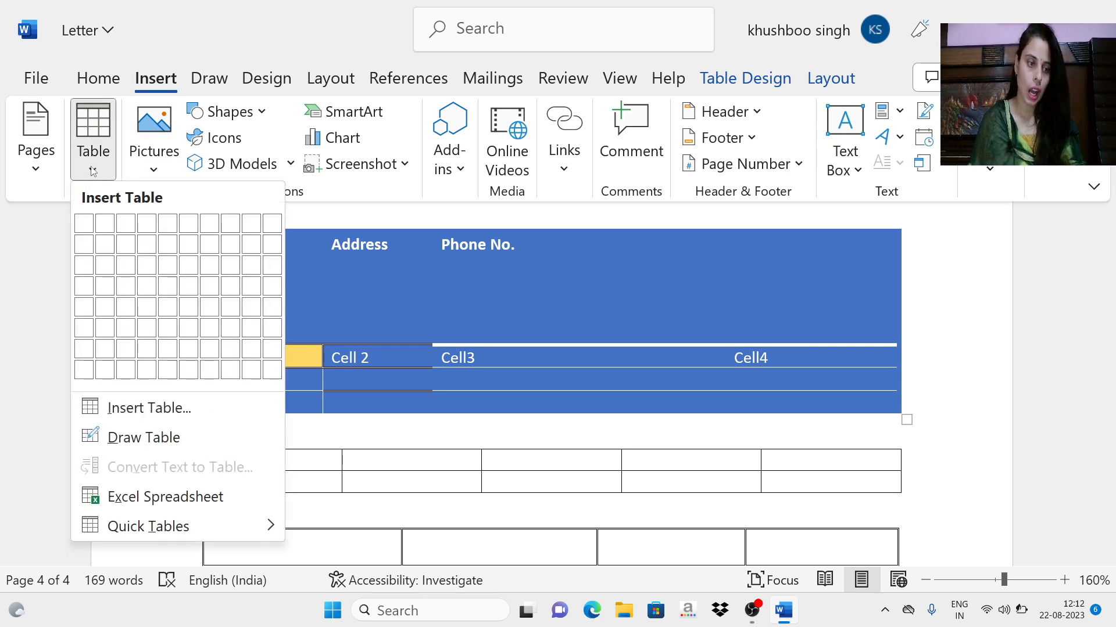
pyautogui.click(441, 310)
pyautogui.scroll(-5, 438, 311)
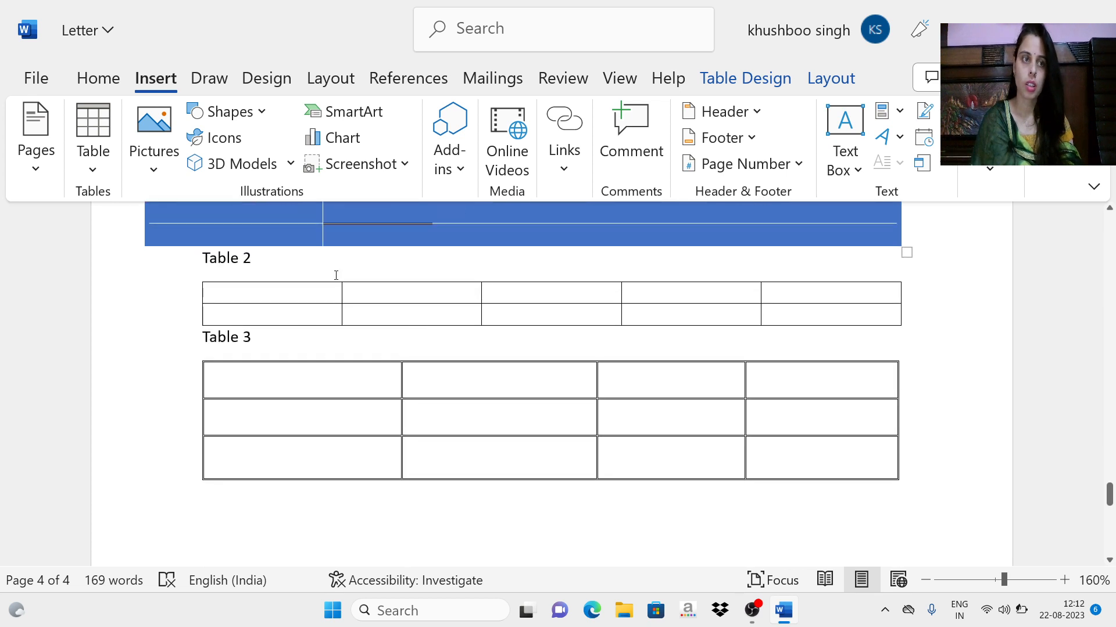
pyautogui.click(370, 391)
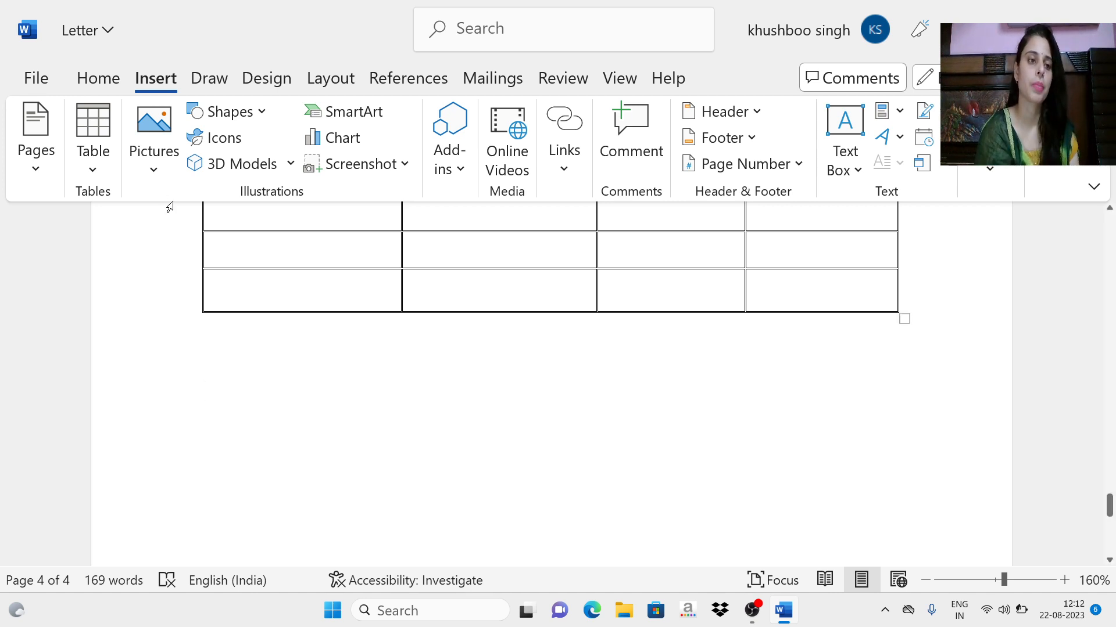
pyautogui.click(93, 137)
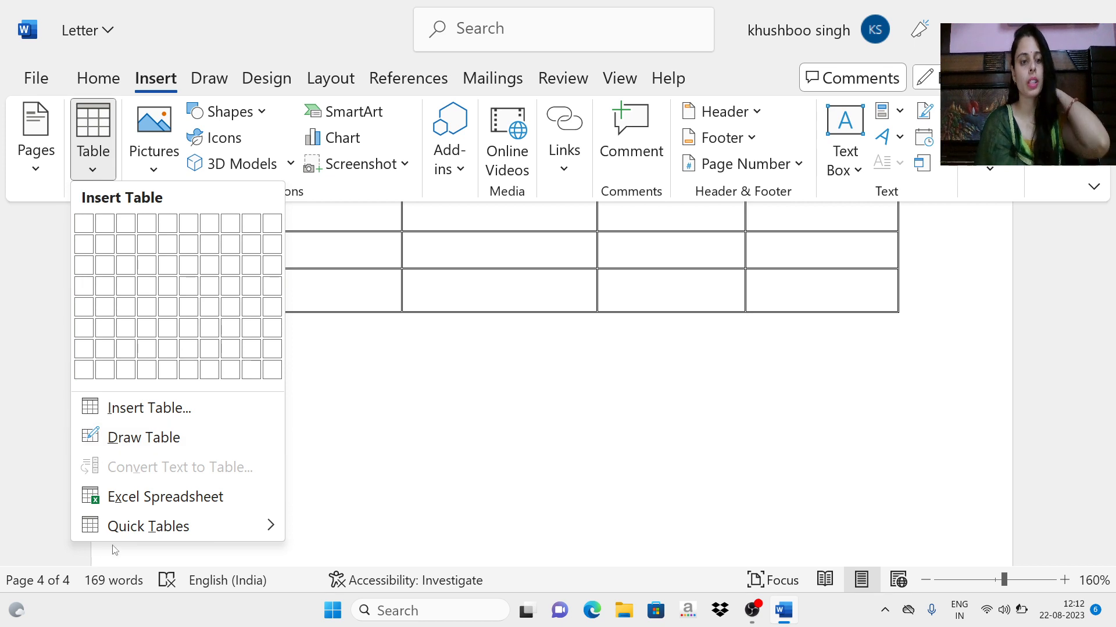
pyautogui.moveTo(144, 527)
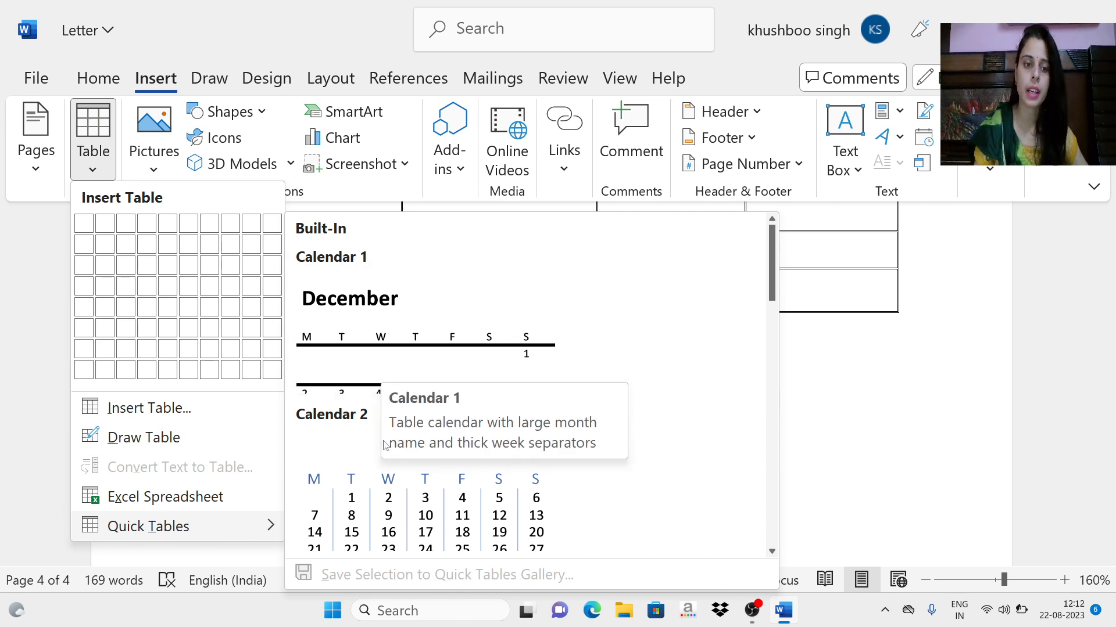
pyautogui.scroll(-10, 384, 446)
pyautogui.scroll(10, 381, 480)
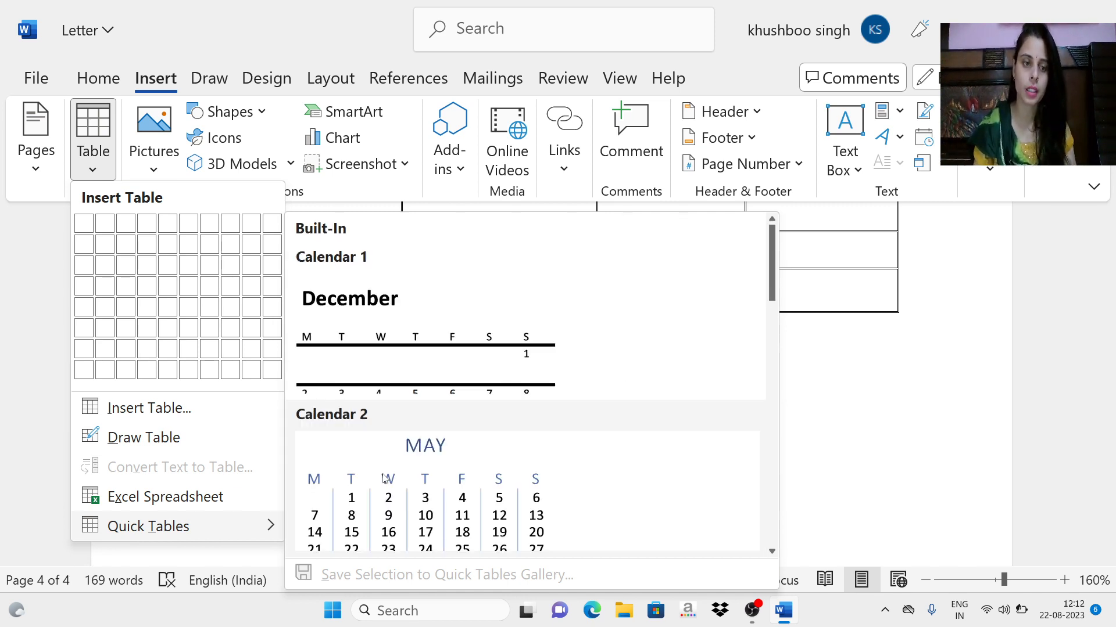
pyautogui.click(407, 434)
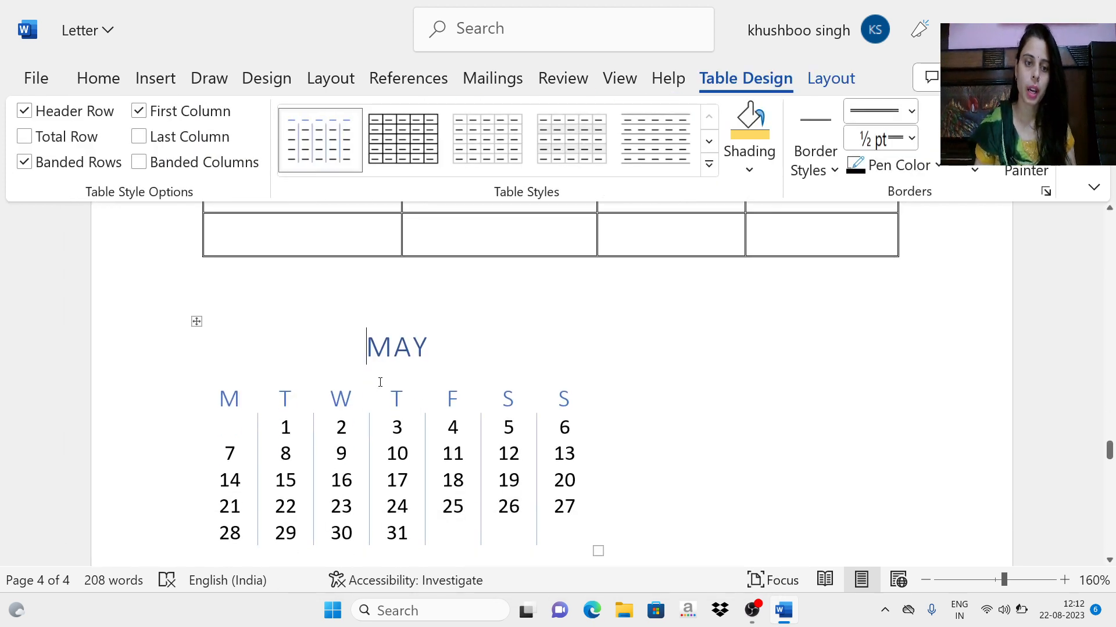
# Step: Replace the month heading of the inserted calendar with "AUGUST"
pyautogui.scroll(-2, 380, 382)
pyautogui.click(425, 244)
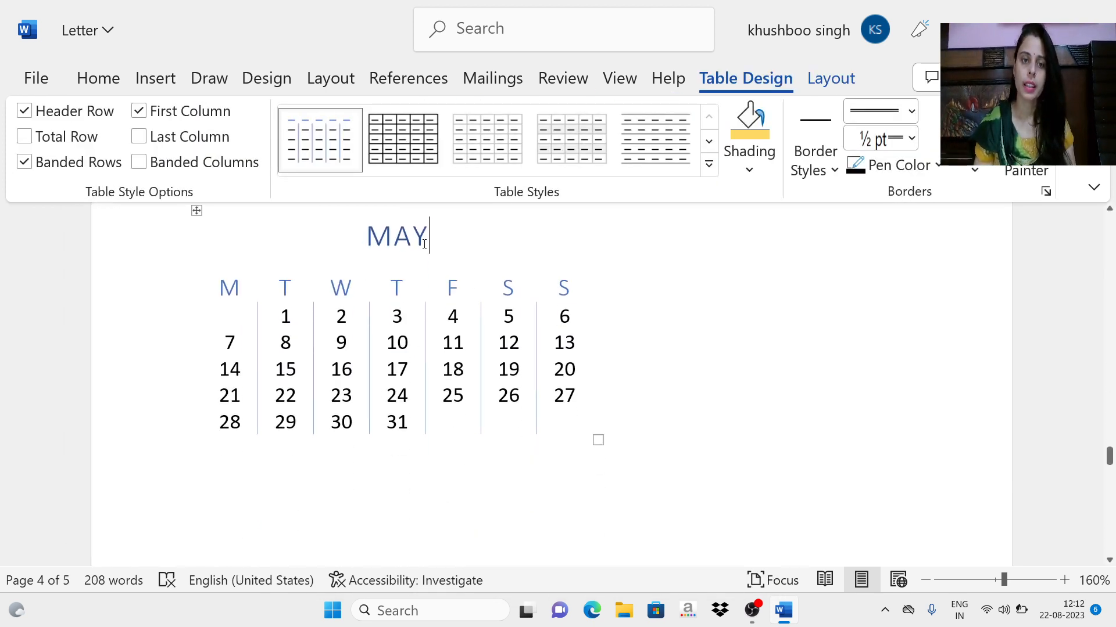
pyautogui.press('BackSpace')
pyautogui.press('BackSpace')
pyautogui.press('BackSpace')
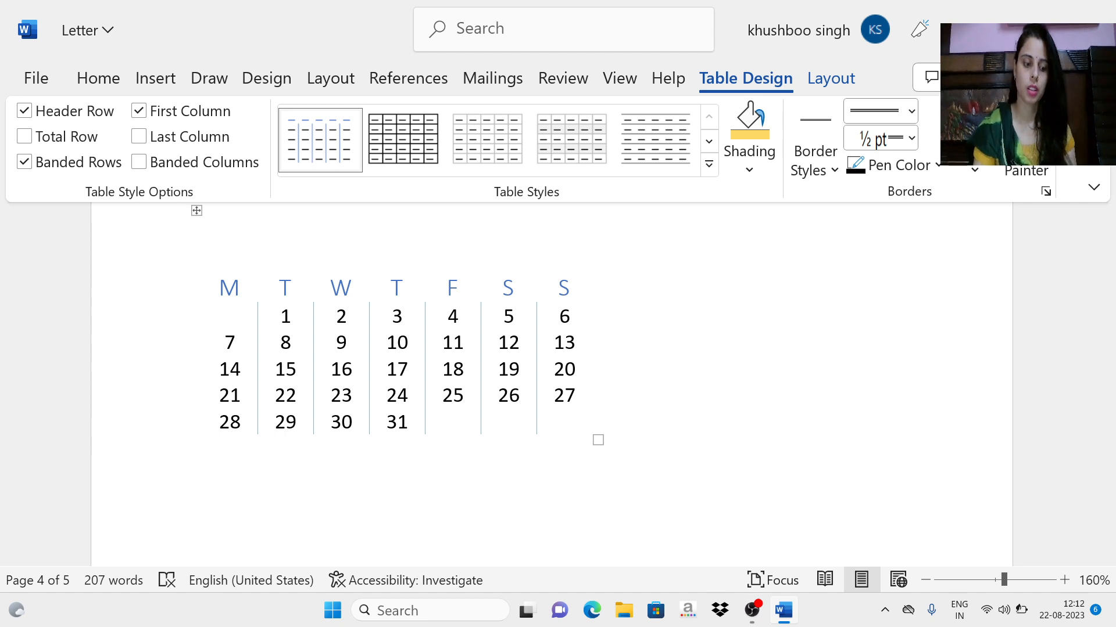
pyautogui.write('AU')
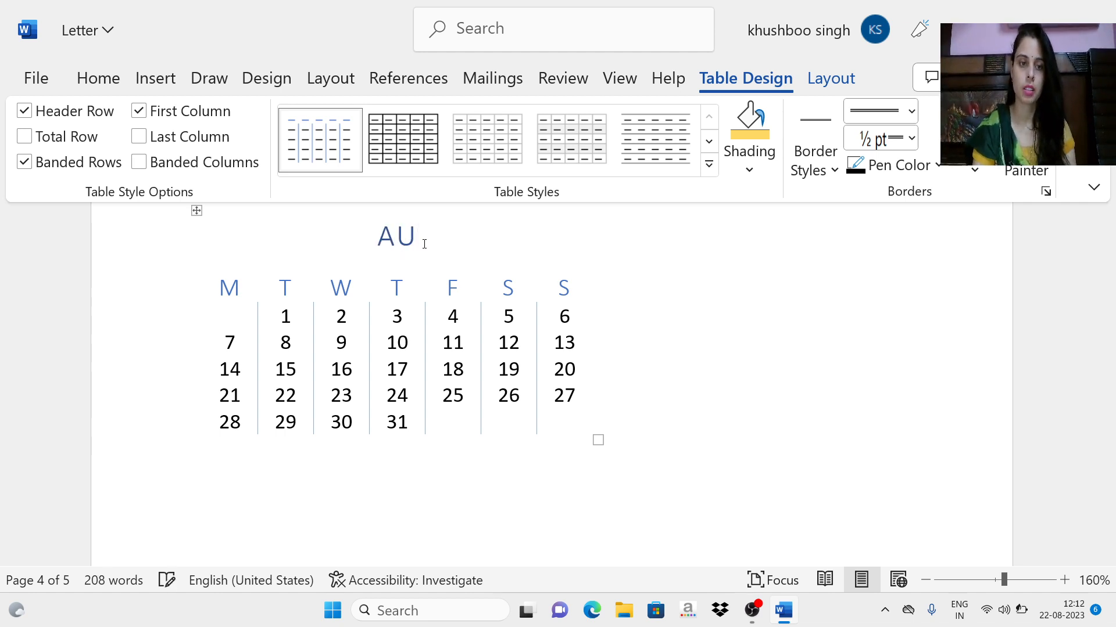
pyautogui.press('capslock')
pyautogui.write('GUST')
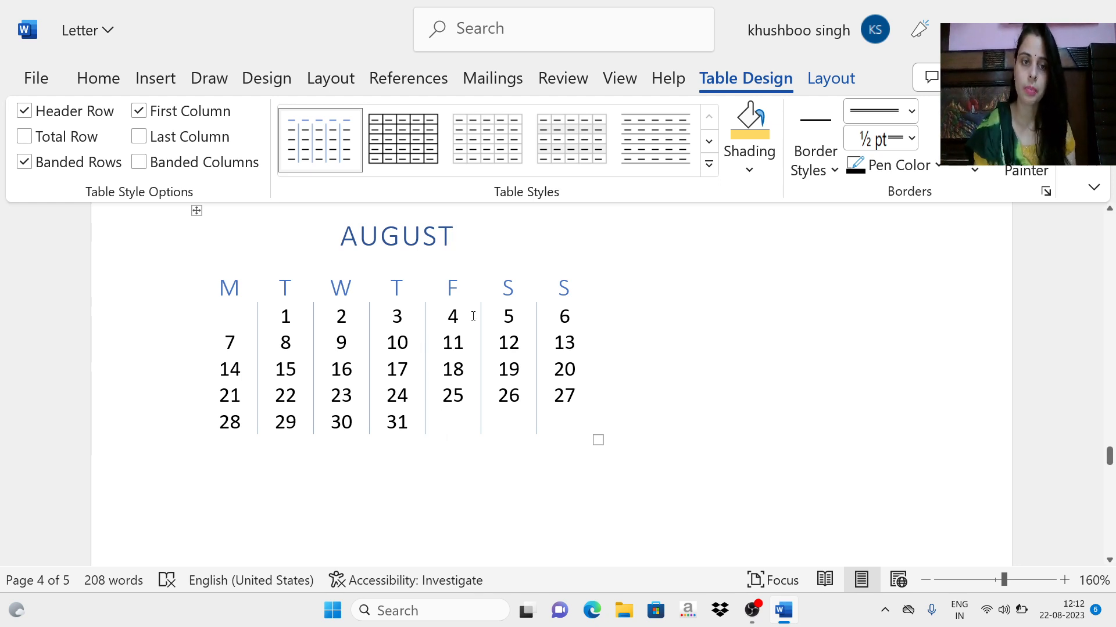
pyautogui.scroll(2, 459, 369)
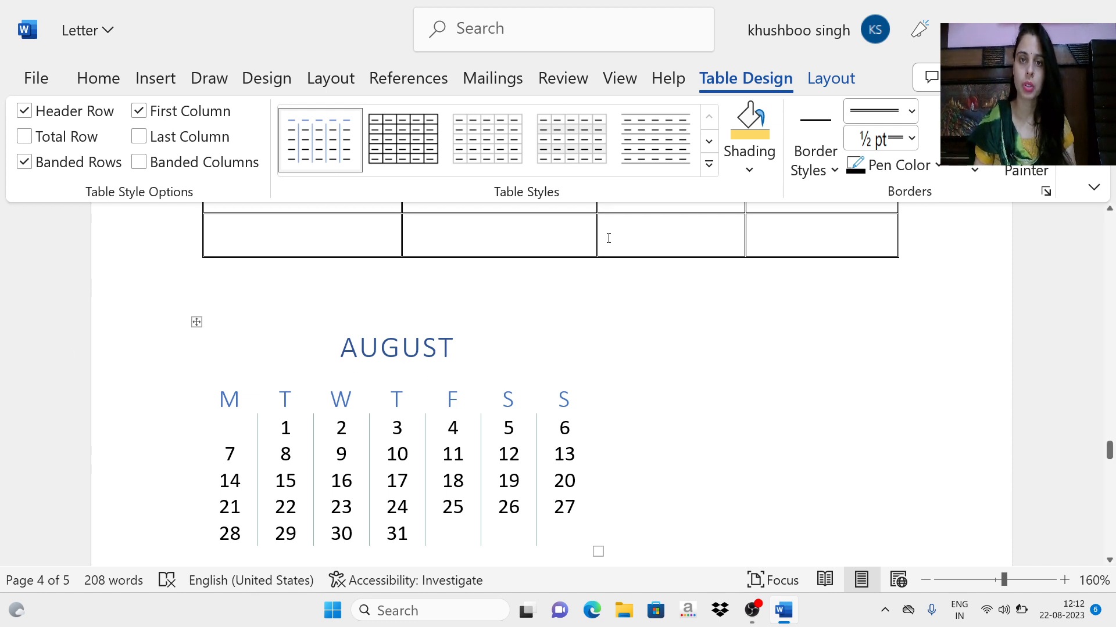
pyautogui.scroll(9, 428, 289)
pyautogui.scroll(1, 428, 289)
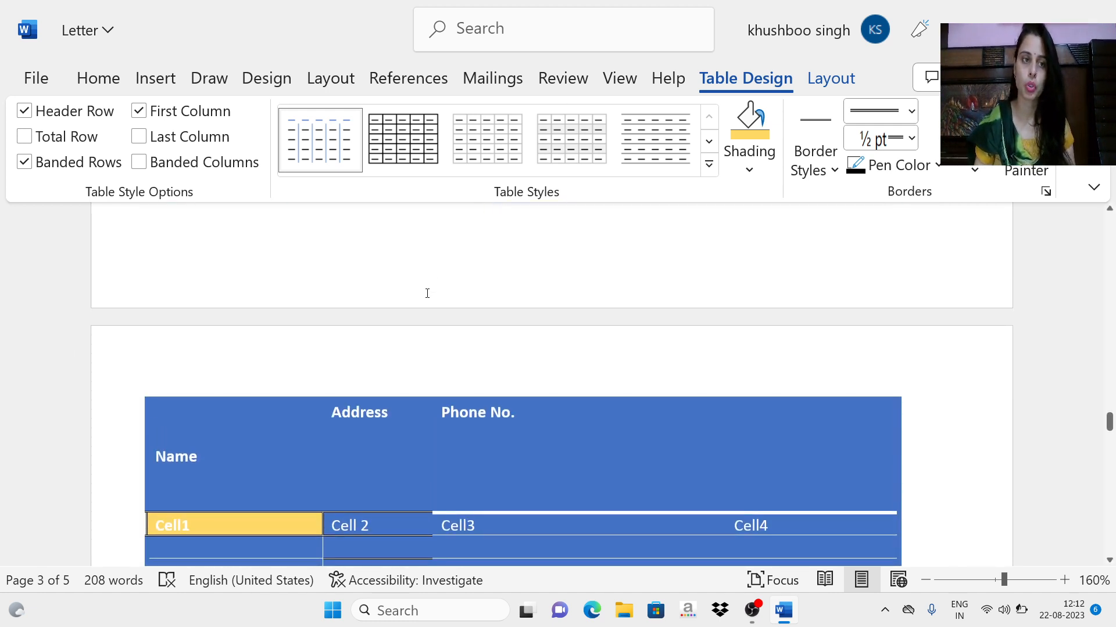
pyautogui.scroll(-2, 425, 296)
pyautogui.scroll(5, 426, 306)
pyautogui.scroll(6, 428, 308)
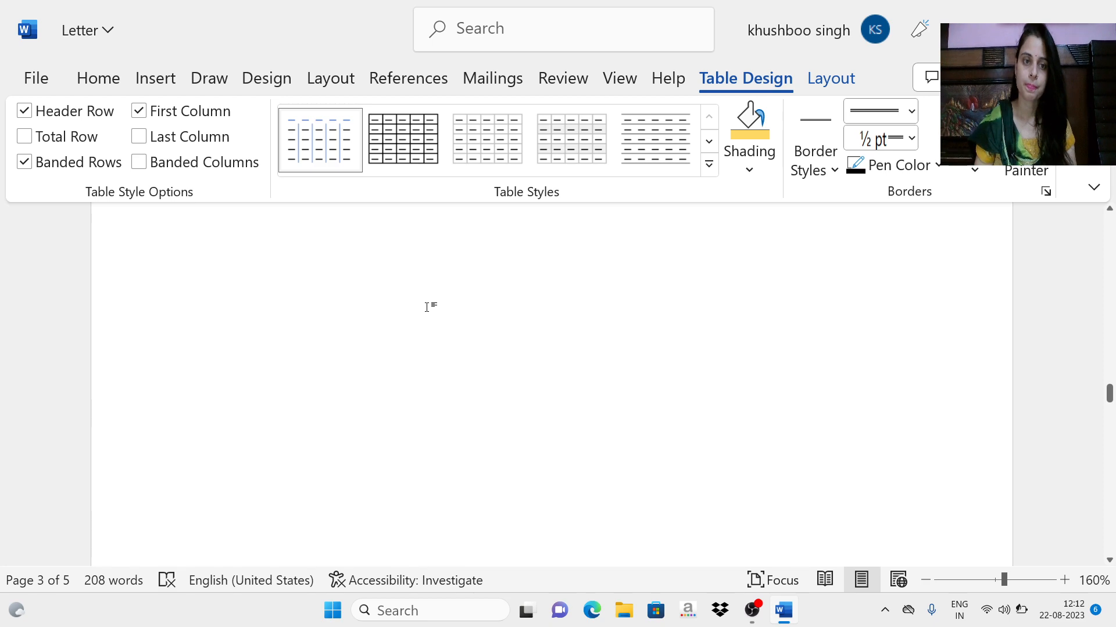
pyautogui.scroll(-10, 431, 312)
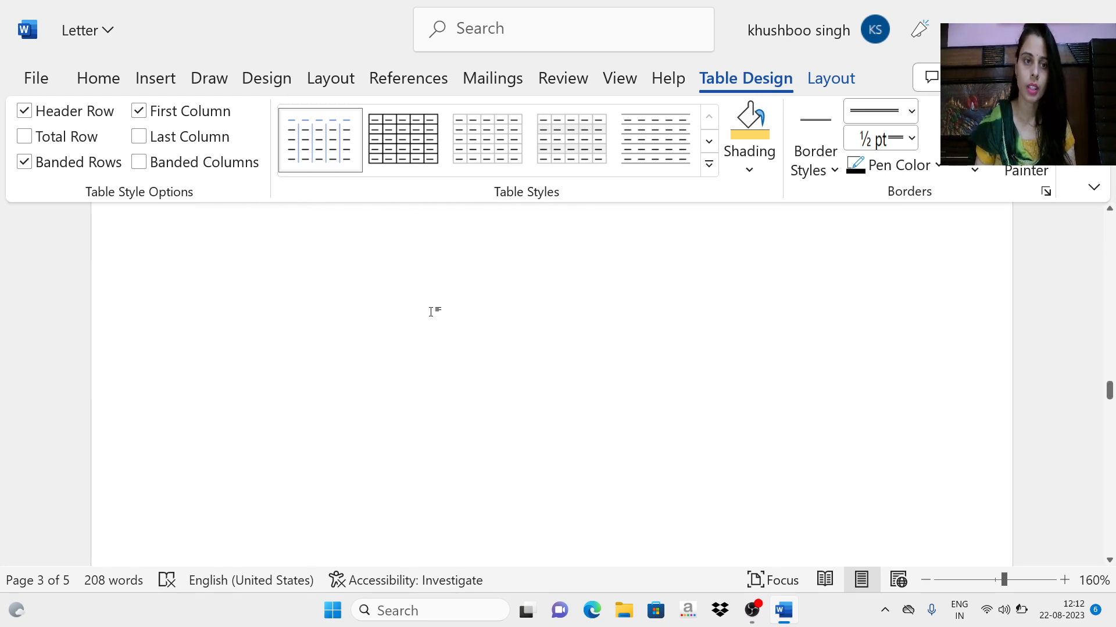
pyautogui.click(406, 319)
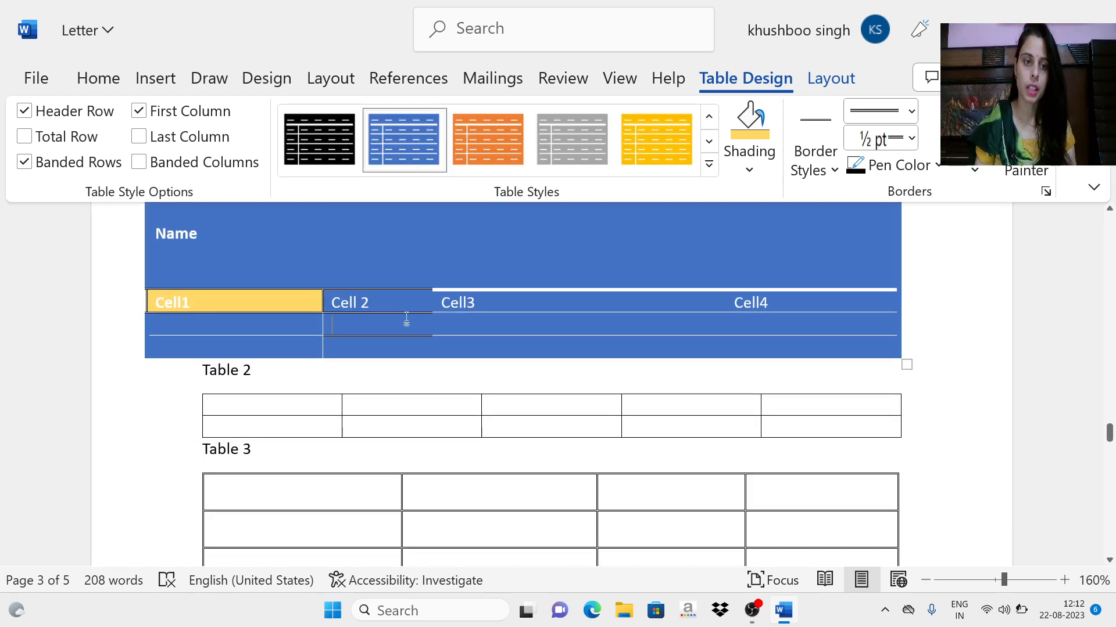
pyautogui.rightClick(388, 286)
pyautogui.scroll(-1, 500, 418)
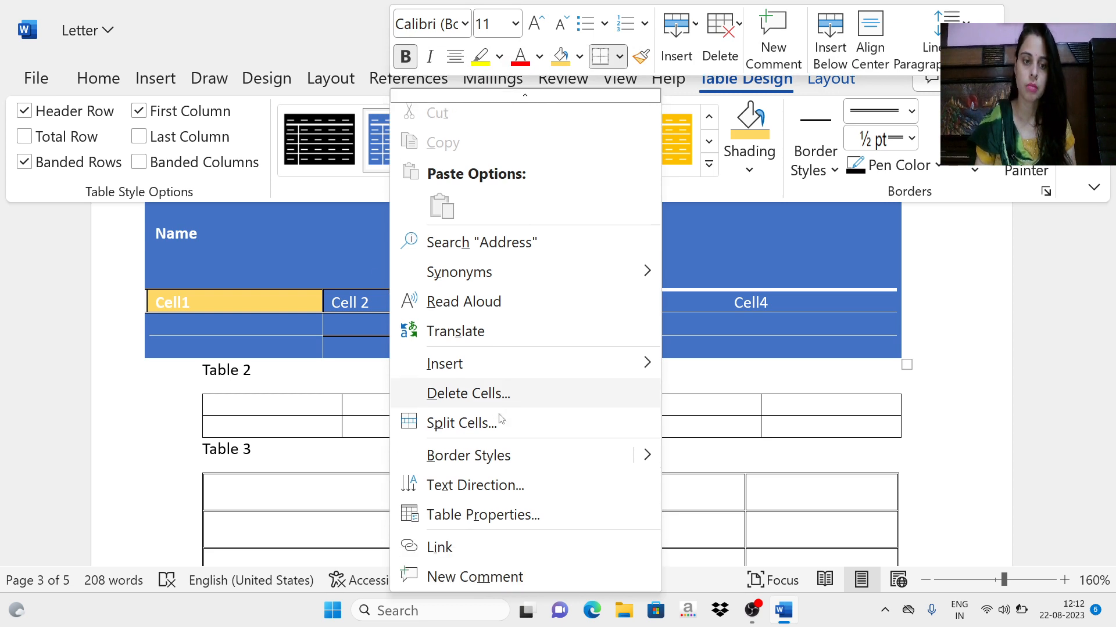
pyautogui.moveTo(587, 374)
pyautogui.scroll(1, 584, 405)
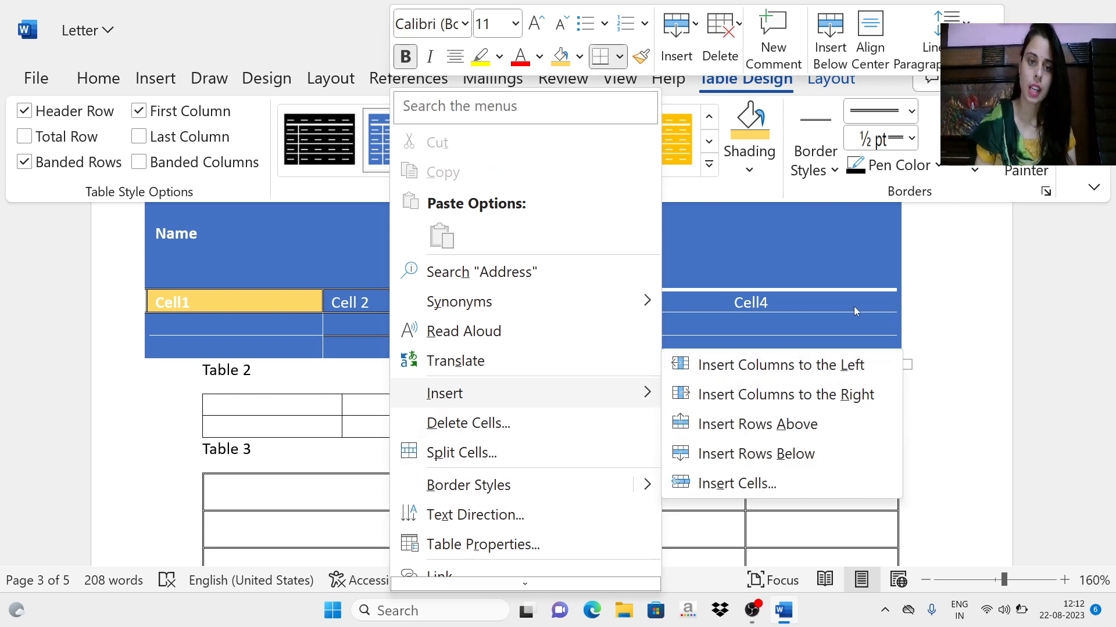
pyautogui.click(986, 312)
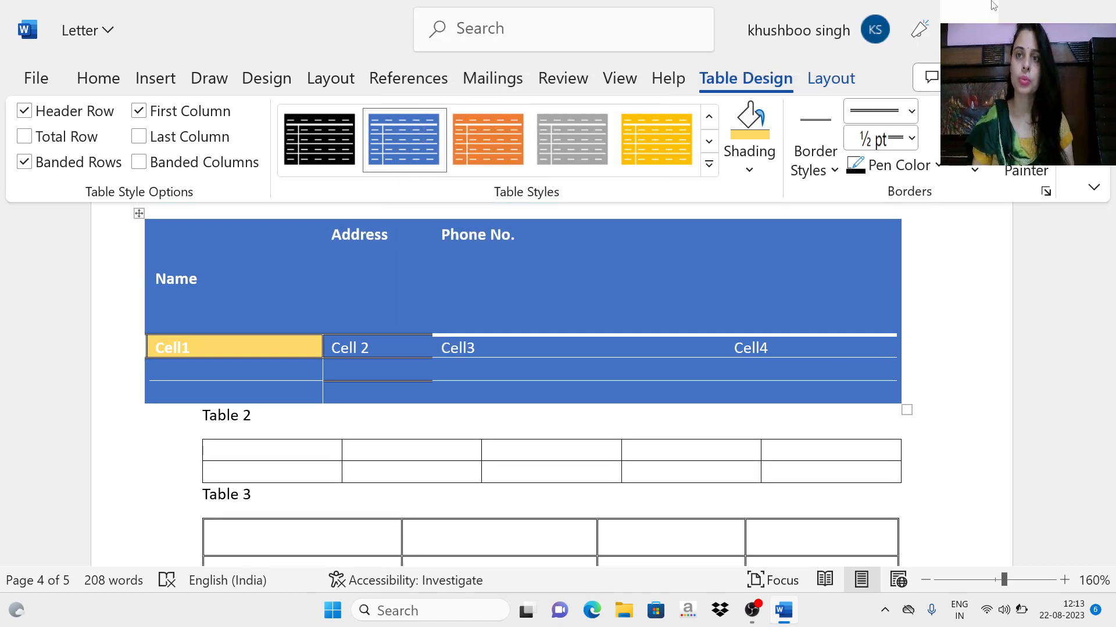
# Step: Close the Letter document, saving its changes
pyautogui.click(1086, 10)
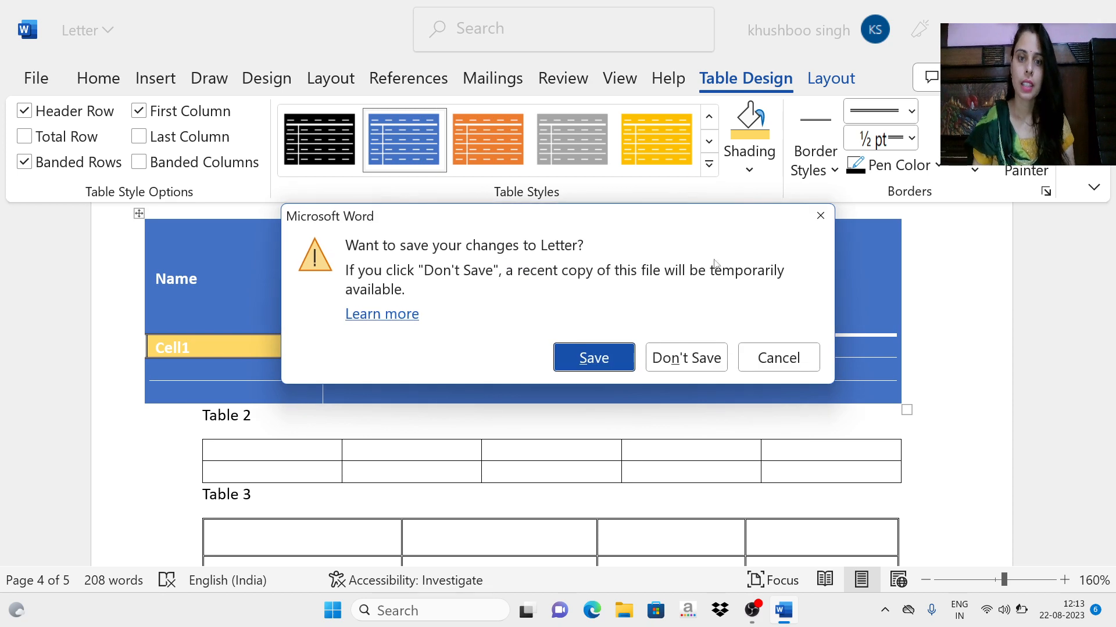
pyautogui.click(617, 360)
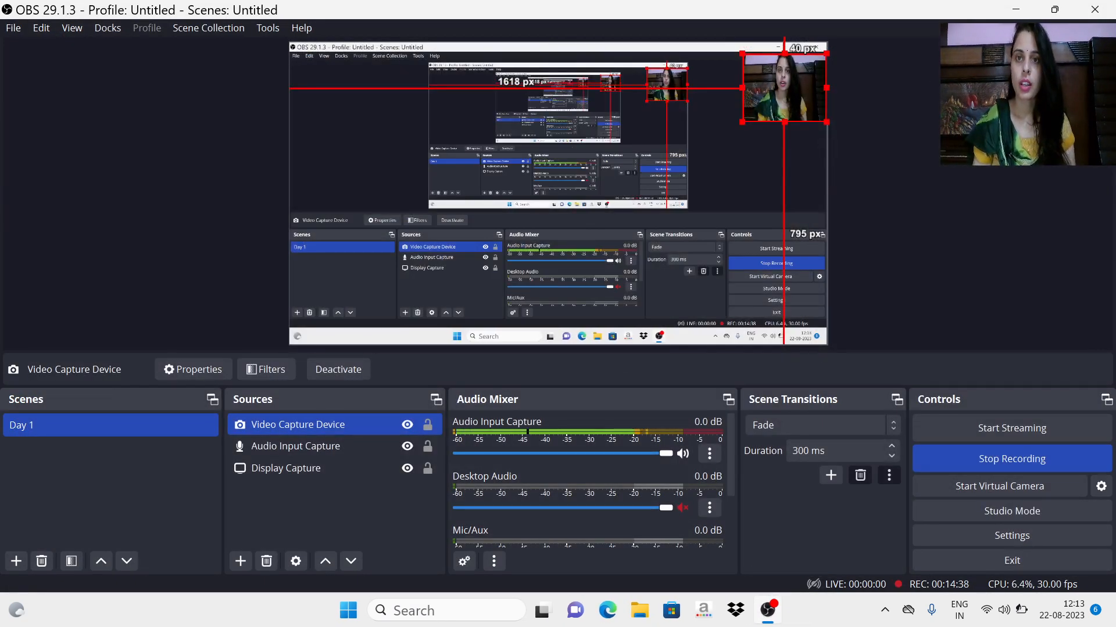